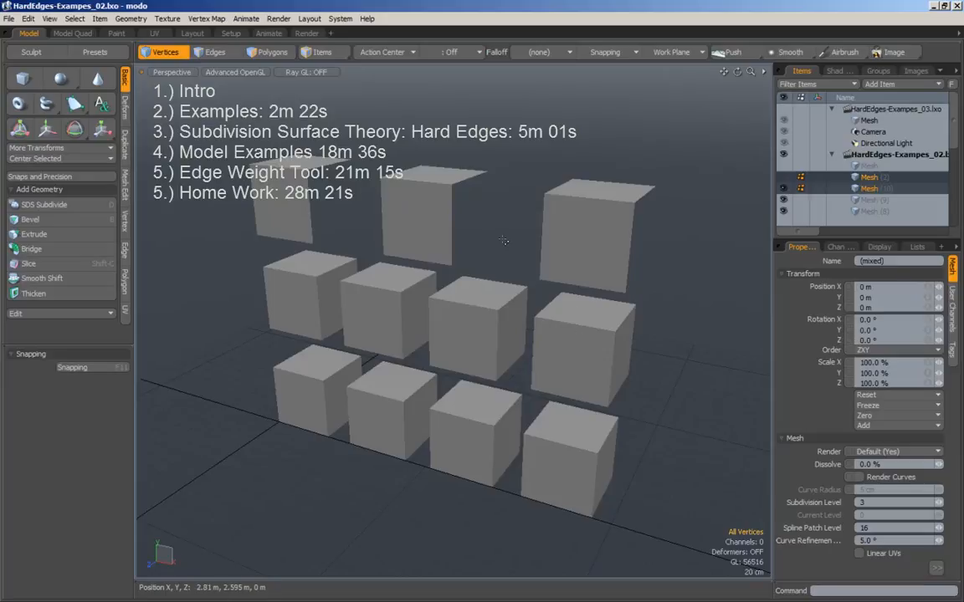
Turn on subdivision smoothing for the example shapes and examine their rounded and hard edges from several angles.
{"action": "key", "text": "Tab"}
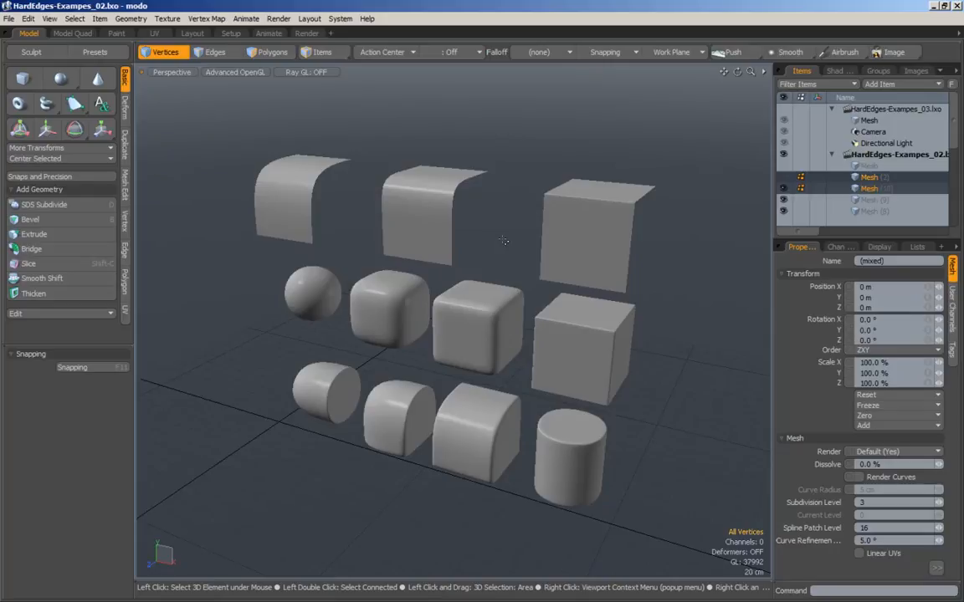
{"action": "left_click_drag", "start_coordinate": [504, 241], "coordinate": [462, 218], "text": "alt"}
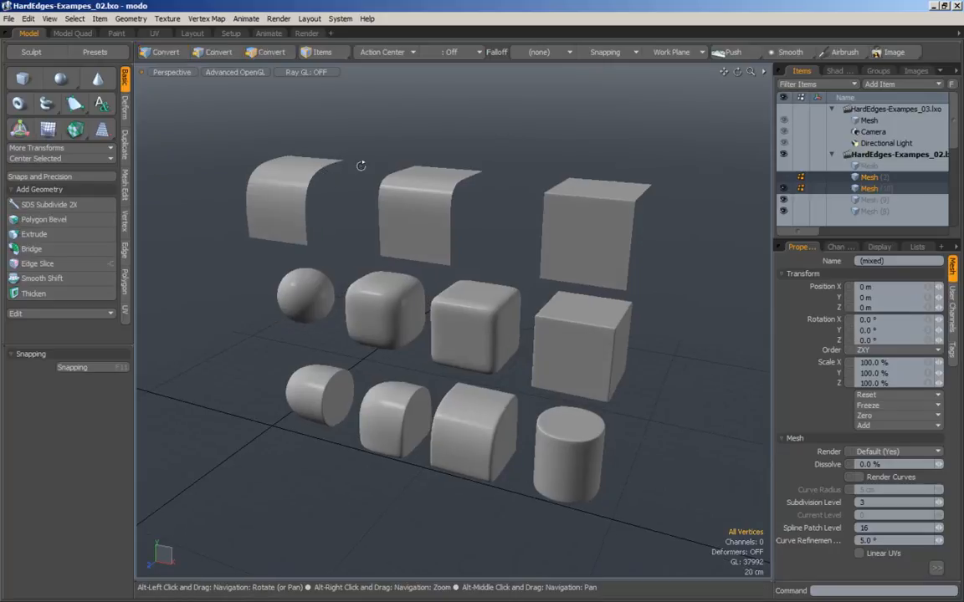
{"action": "left_click_drag", "start_coordinate": [361, 164], "coordinate": [351, 156], "text": "alt"}
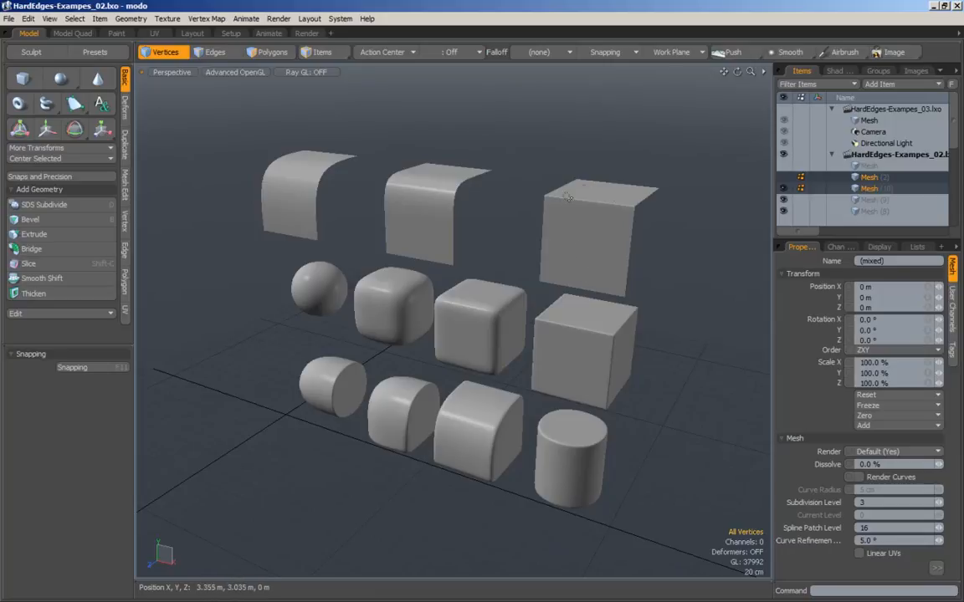
{"action": "left_click_drag", "start_coordinate": [469, 245], "coordinate": [475, 288], "text": "alt"}
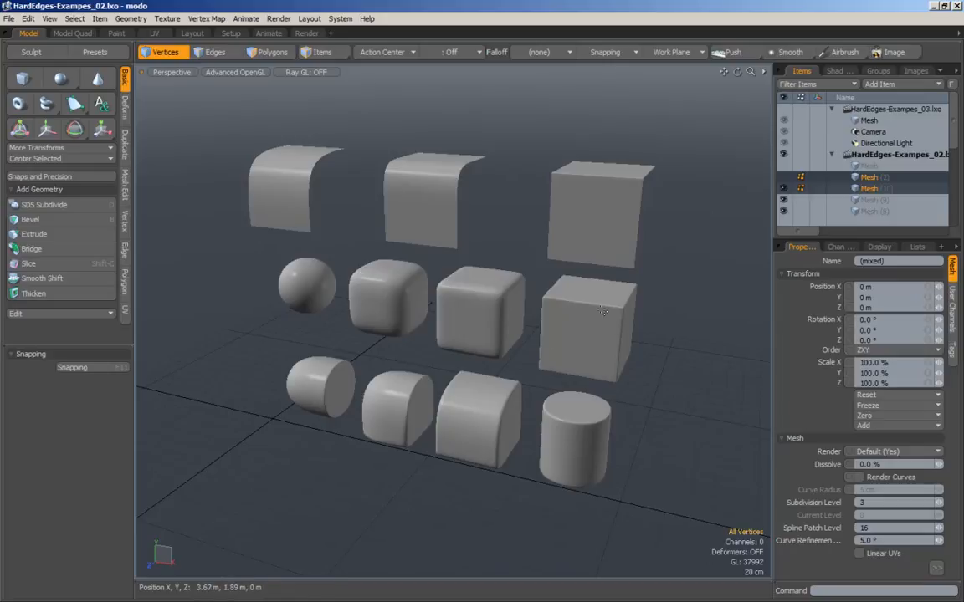
{"action": "left_click_drag", "start_coordinate": [577, 319], "coordinate": [468, 342], "text": "alt"}
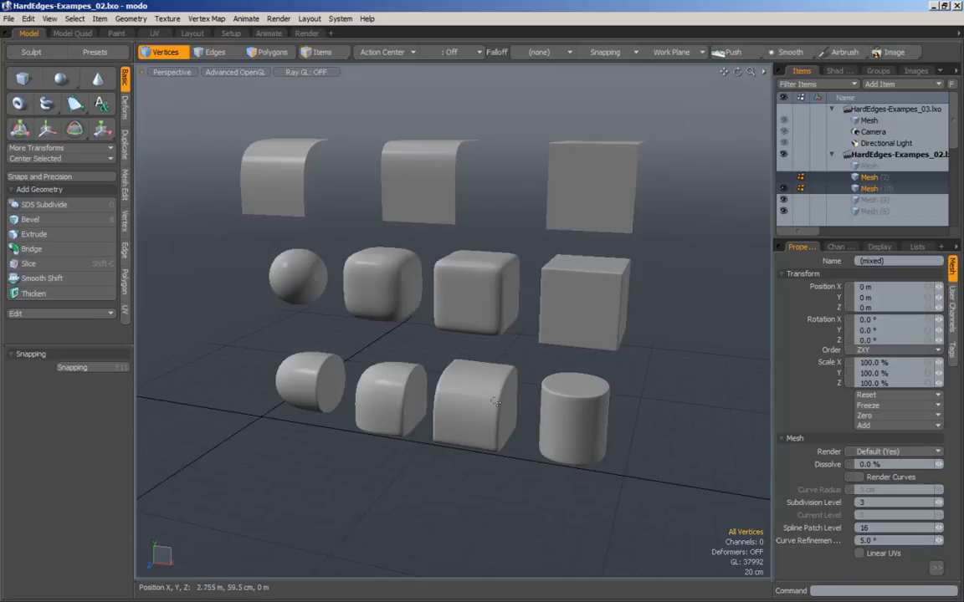
{"action": "left_click_drag", "start_coordinate": [449, 347], "coordinate": [459, 350], "text": "alt"}
{"action": "left_click_drag", "start_coordinate": [548, 352], "coordinate": [549, 339], "text": "alt"}
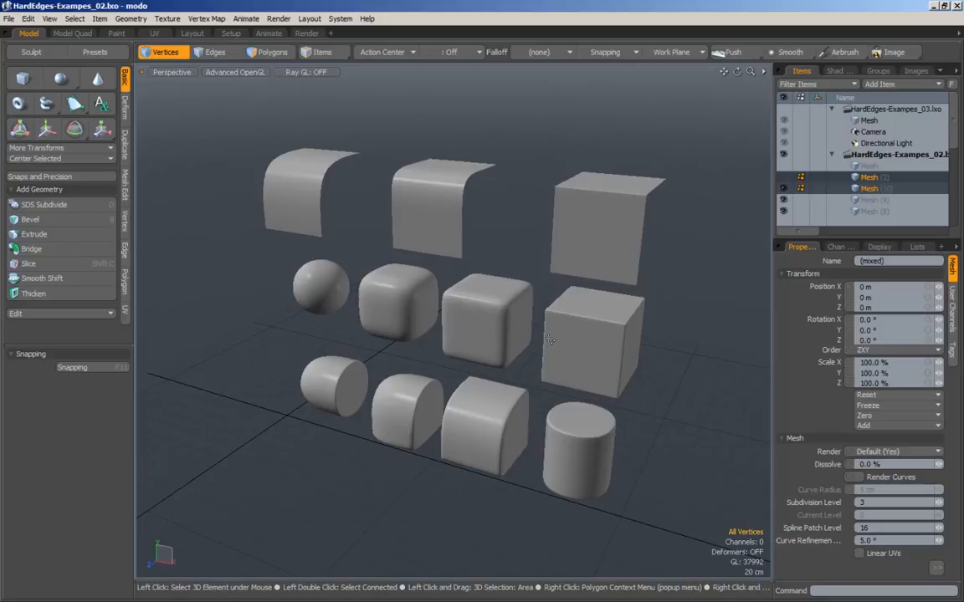
Turn off subdivision smoothing on the example shapes and set the viewport's wireframe overlay to Colored.
{"action": "key", "text": "Tab"}
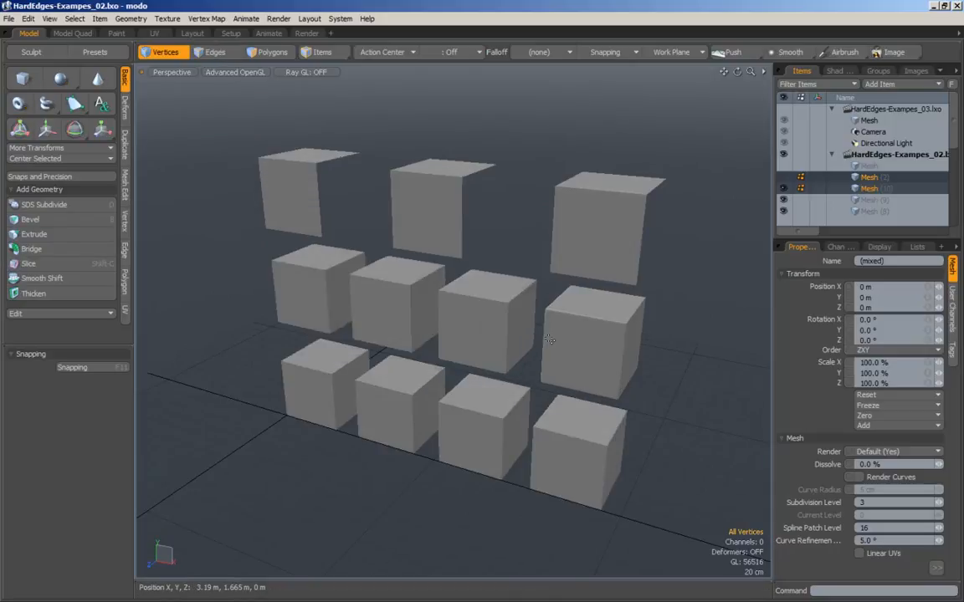
{"action": "left_click", "coordinate": [233, 75]}
{"action": "mouse_move", "coordinate": [205, 176]}
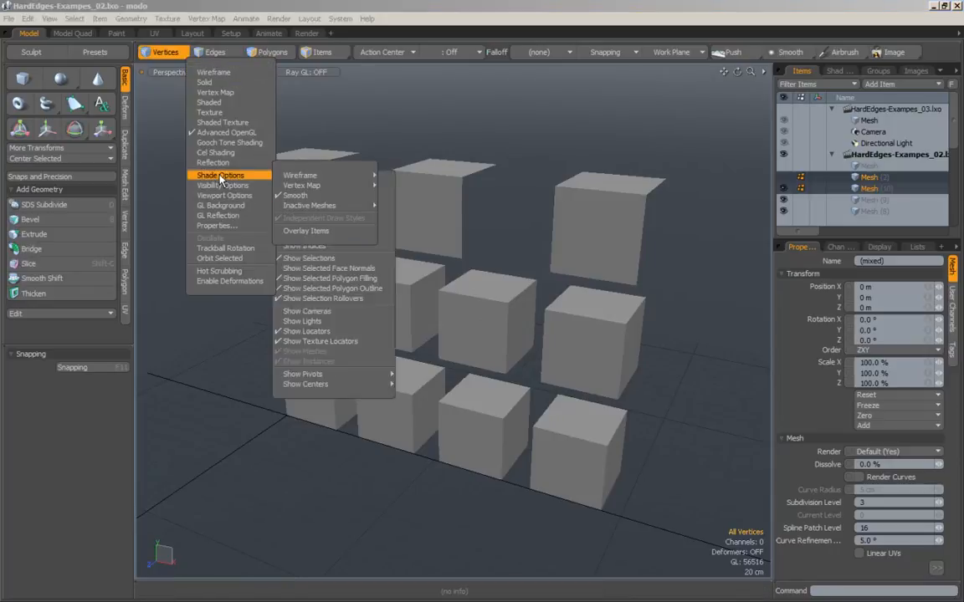
{"action": "mouse_move", "coordinate": [321, 179]}
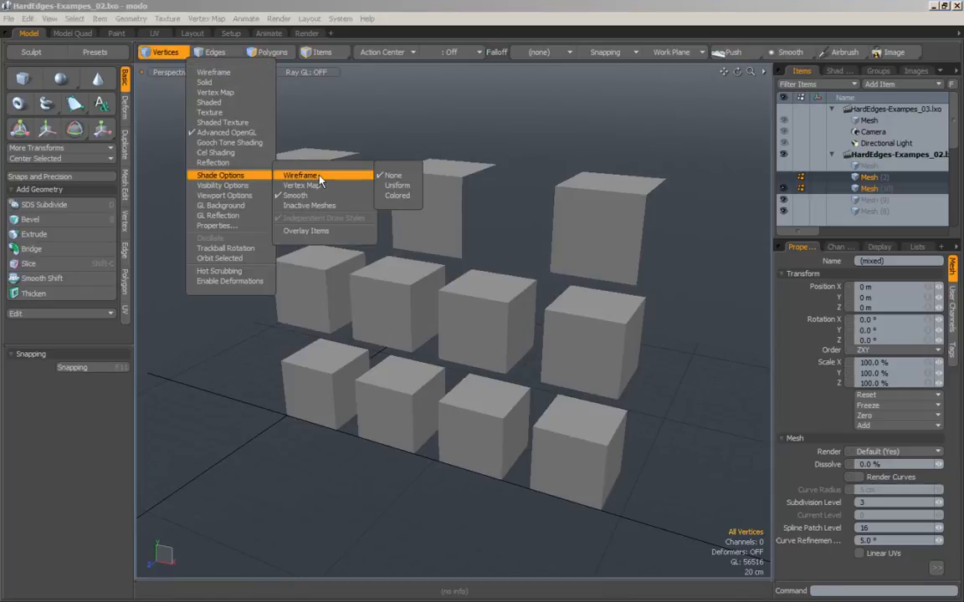
{"action": "left_click", "coordinate": [398, 195]}
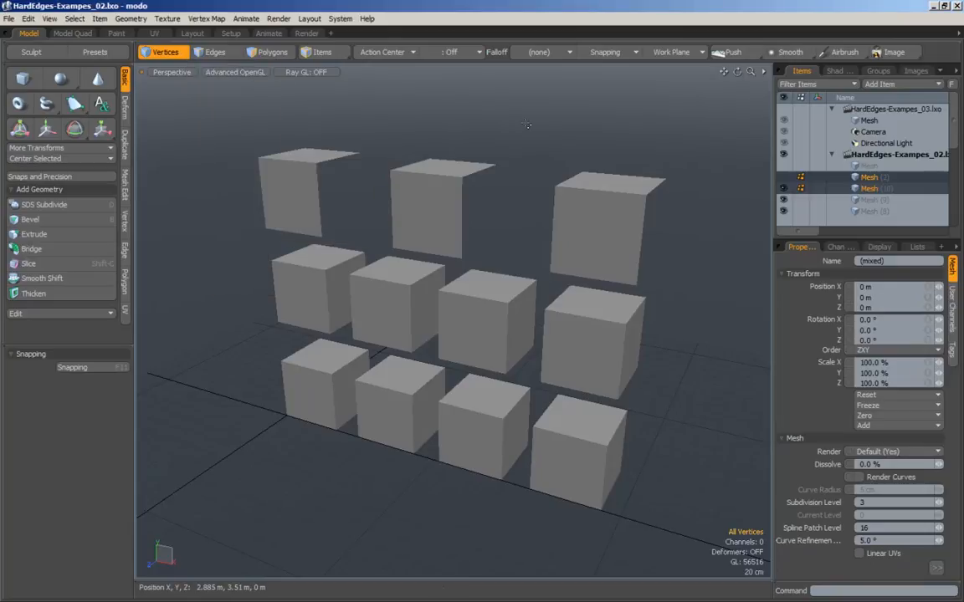
{"action": "left_click_drag", "start_coordinate": [525, 123], "coordinate": [448, 203], "text": "alt"}
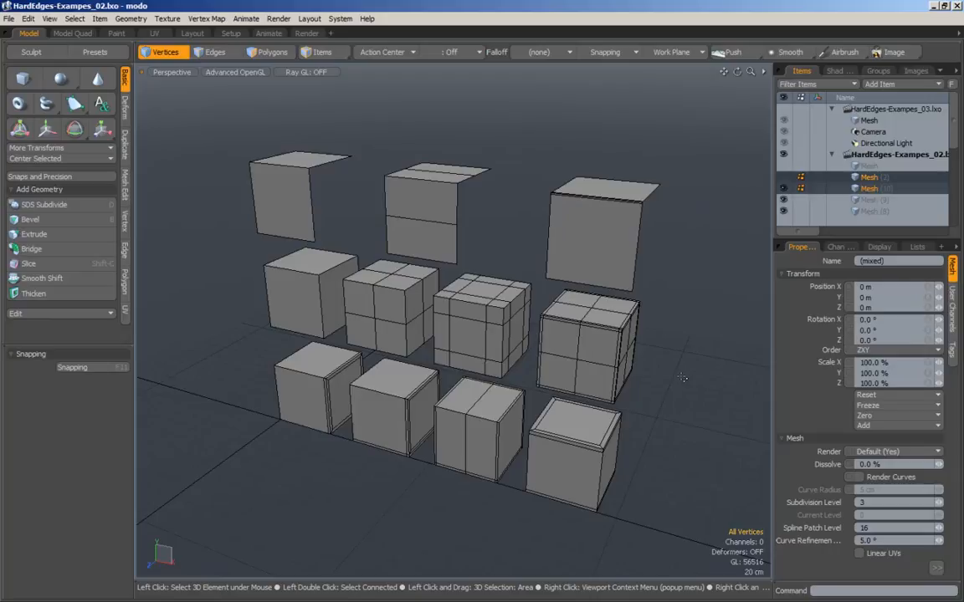
Compare the example shapes with subdivision smoothing on and off to see how edge loop spacing affects their corners.
{"action": "mouse_move", "coordinate": [311, 159]}
{"action": "left_mouse_down", "text": "alt"}
{"action": "mouse_move", "coordinate": [302, 162]}
{"action": "mouse_move", "coordinate": [320, 152]}
{"action": "left_mouse_up", "text": "alt"}
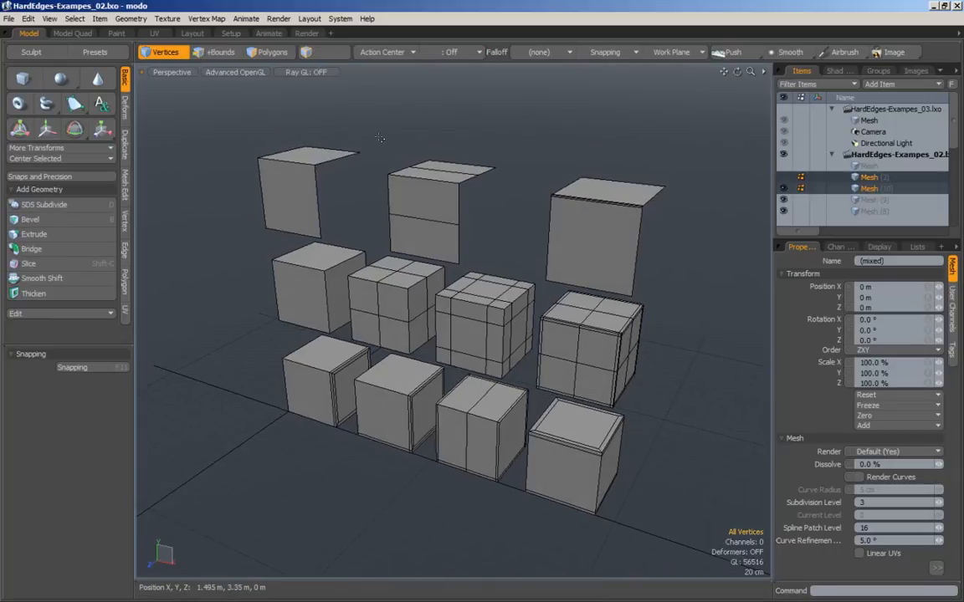
{"action": "key", "text": "Tab"}
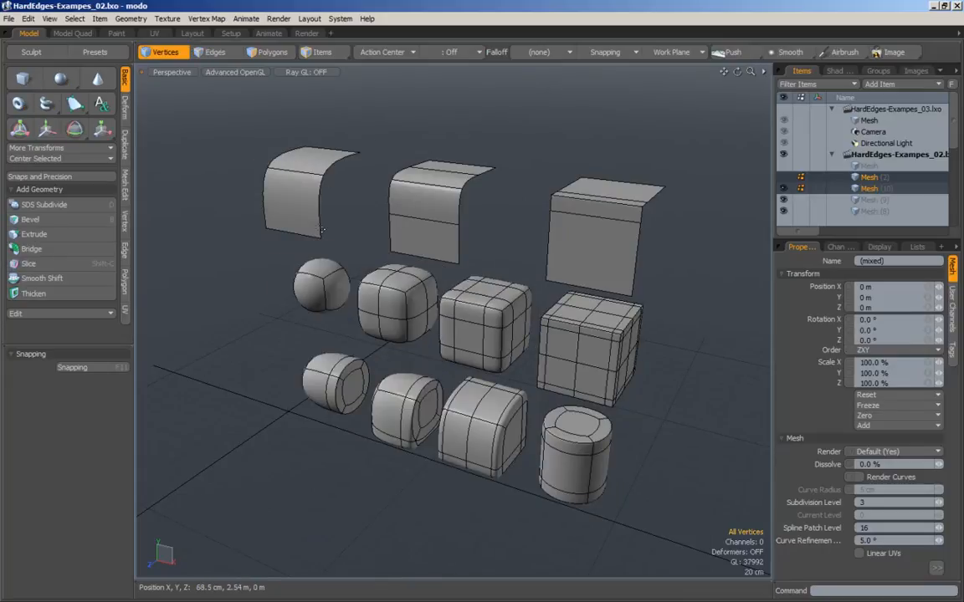
{"action": "key", "text": "Tab"}
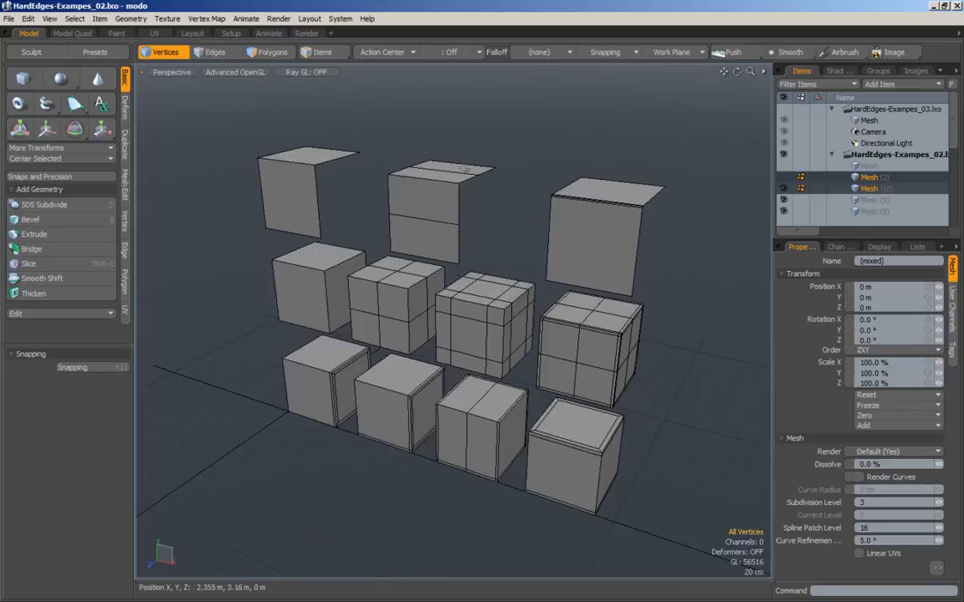
{"action": "key", "text": "Tab"}
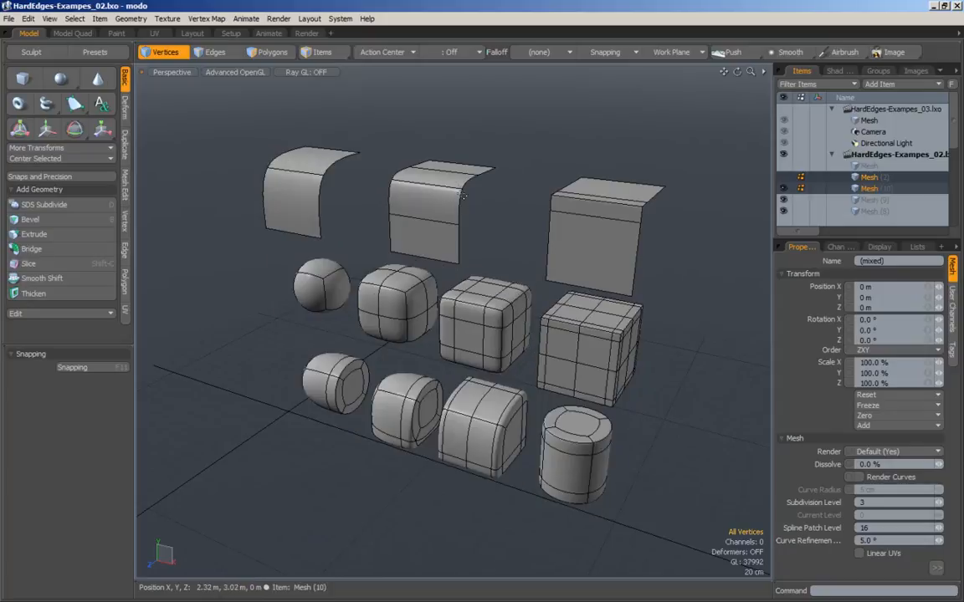
{"action": "key", "text": "Tab"}
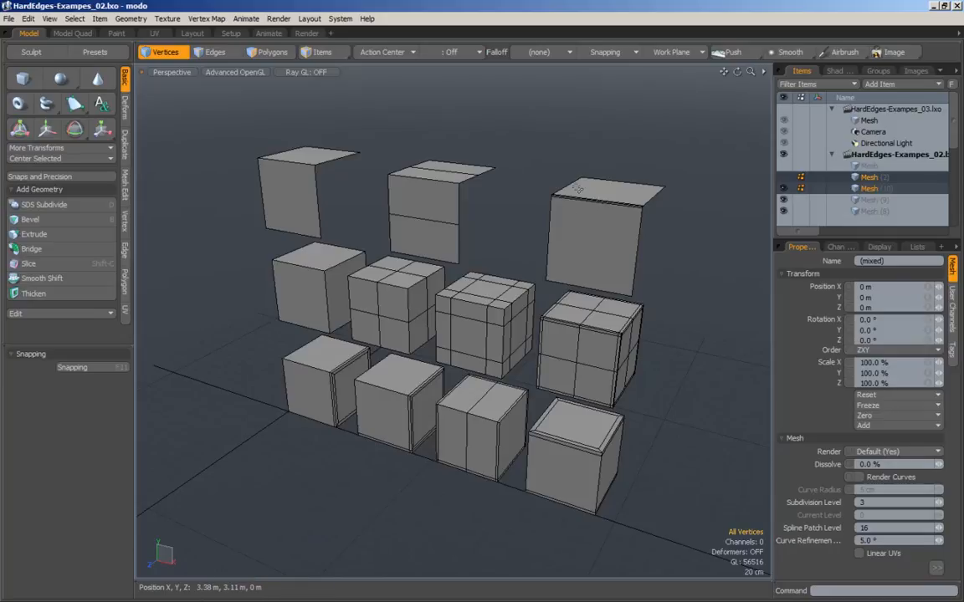
{"action": "key", "text": "Tab"}
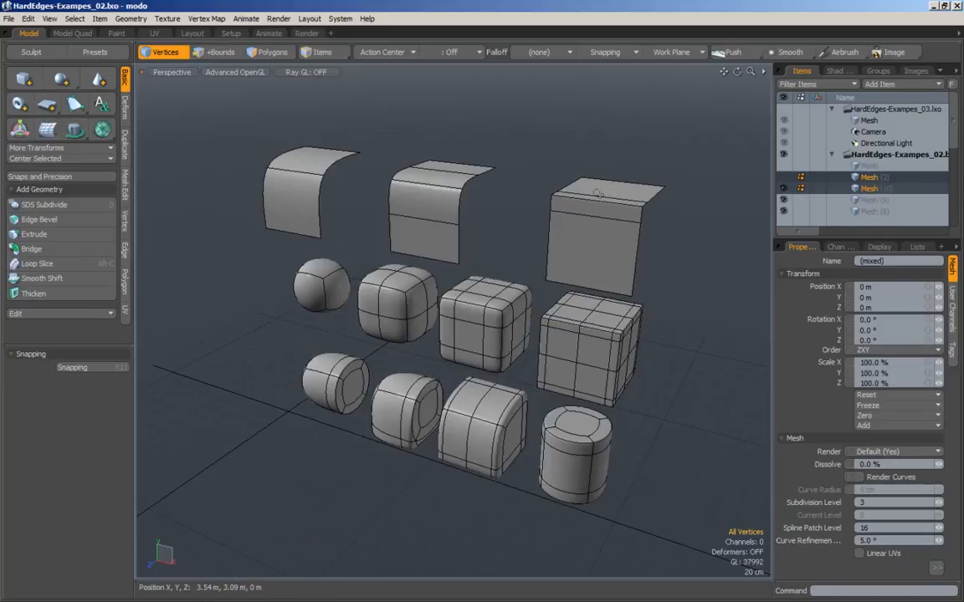
{"action": "key", "text": "Tab"}
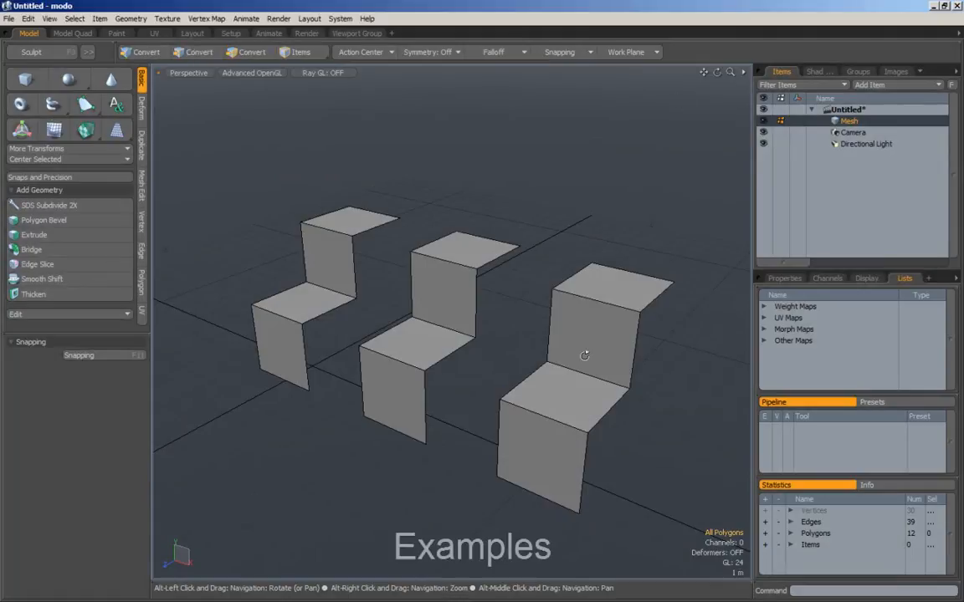
Edge Bevel the lower front step edge of the first strip with a wide inset.
{"action": "left_click_drag", "start_coordinate": [584, 355], "coordinate": [587, 222], "text": "alt"}
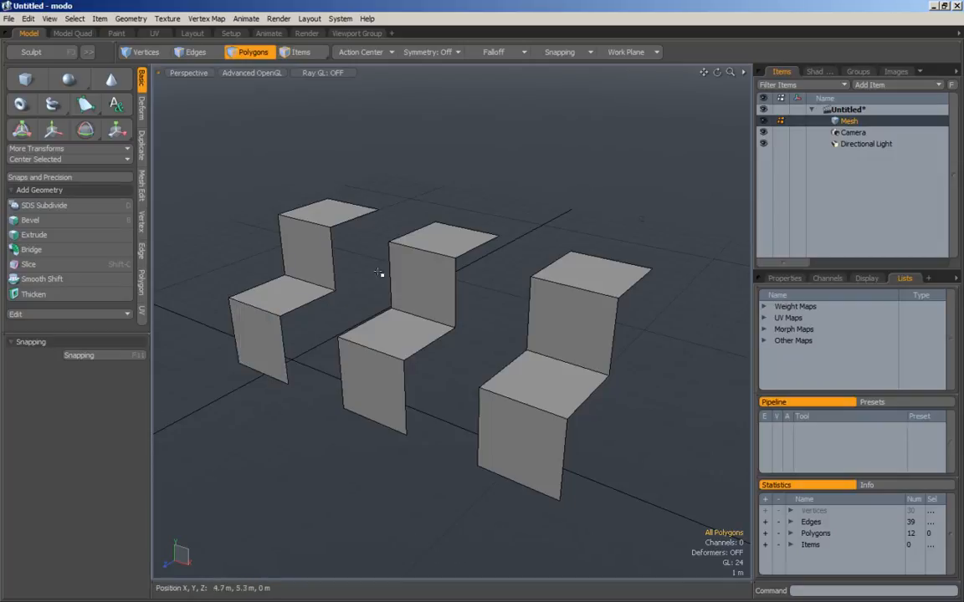
{"action": "left_click", "coordinate": [179, 51]}
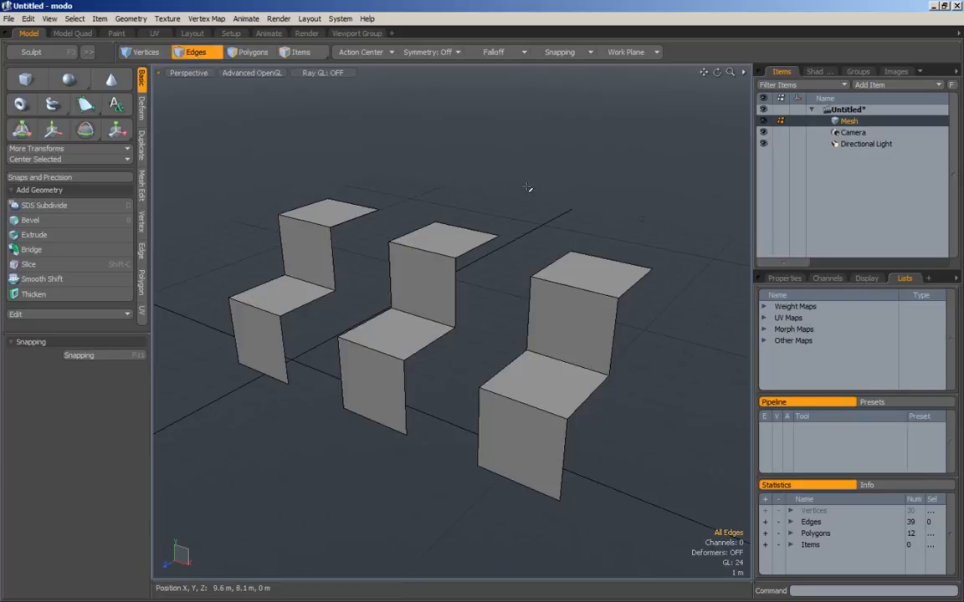
{"action": "left_click", "coordinate": [251, 307]}
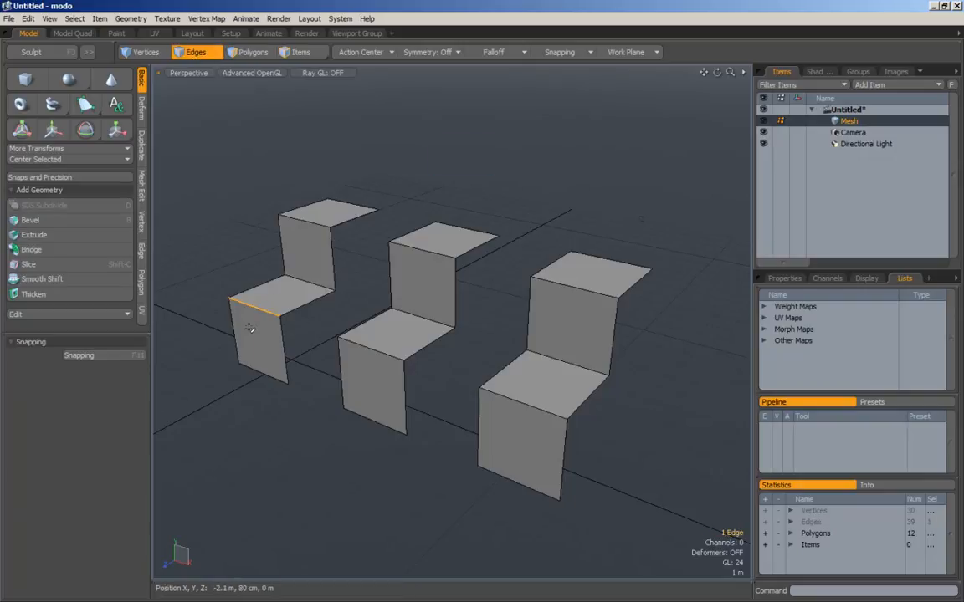
{"action": "key", "text": "b"}
{"action": "key", "text": "space"}
{"action": "left_click", "coordinate": [318, 319]}
{"action": "left_click", "coordinate": [251, 308]}
{"action": "key", "text": "b"}
{"action": "left_click_drag", "start_coordinate": [266, 301], "coordinate": [293, 305]}
{"action": "key", "text": "space"}
{"action": "right_click_drag", "start_coordinate": [237, 244], "coordinate": [253, 266]}
Edge Bevel the lower front step edge of the middle strip with an inset of about 59.5 cm.
{"action": "left_click", "coordinate": [347, 339]}
{"action": "key", "text": "b"}
{"action": "left_click_drag", "start_coordinate": [345, 338], "coordinate": [327, 320]}
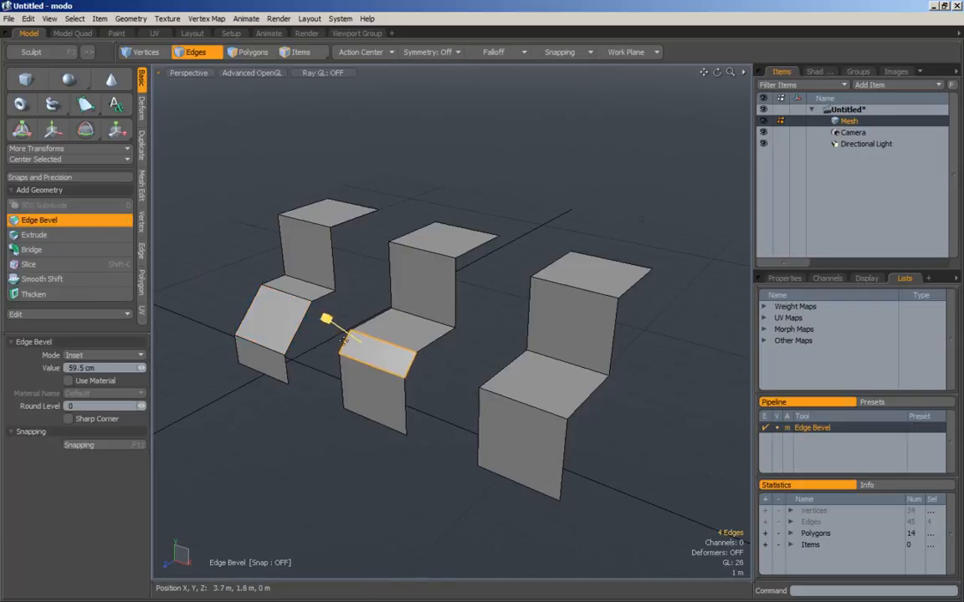
{"action": "key", "text": "space"}
Edge Bevel the lower front step edge of the third strip with a very narrow inset.
{"action": "left_click", "coordinate": [519, 399]}
{"action": "key", "text": "b"}
{"action": "left_click_drag", "start_coordinate": [492, 381], "coordinate": [473, 368]}
{"action": "key", "text": "space"}
{"action": "left_click", "coordinate": [468, 376]}
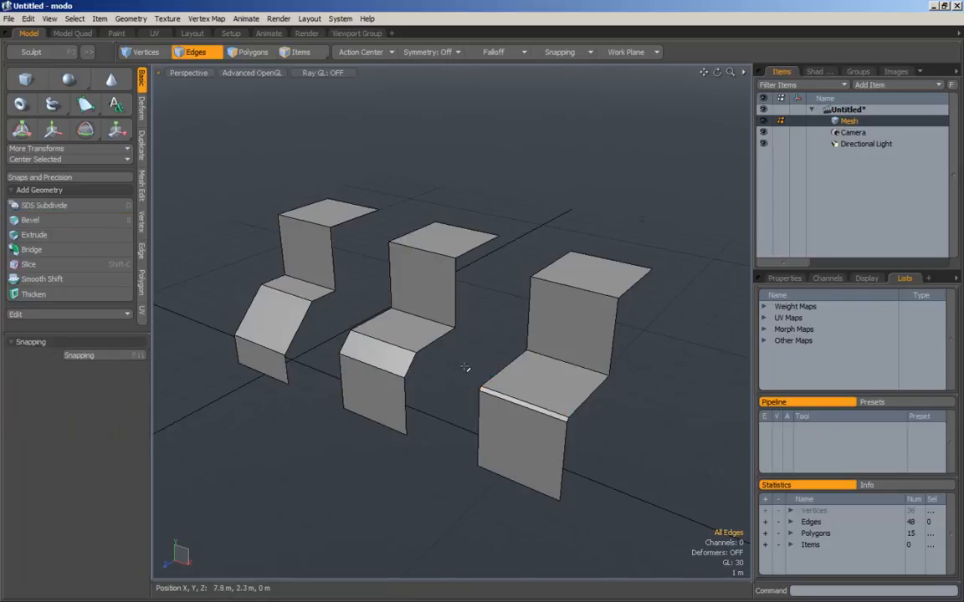
{"action": "left_click_drag", "start_coordinate": [354, 228], "coordinate": [349, 239], "text": "alt+shift"}
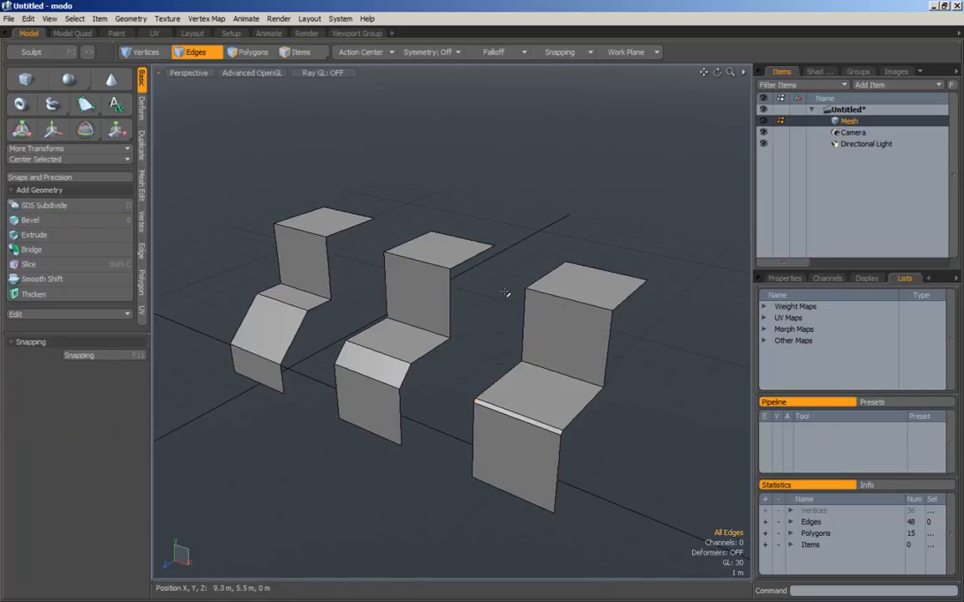
Loop Slice the top face of the first strip at 30%, far from the upper front edge.
{"action": "left_click_drag", "start_coordinate": [298, 216], "coordinate": [365, 234]}
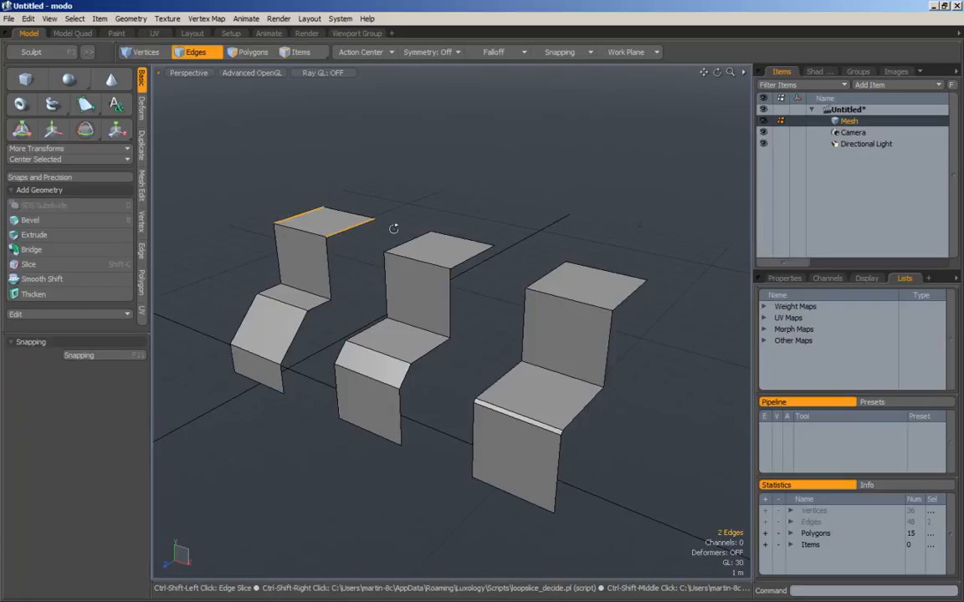
{"action": "key", "text": "alt+c"}
{"action": "left_click_drag", "start_coordinate": [229, 99], "coordinate": [206, 98]}
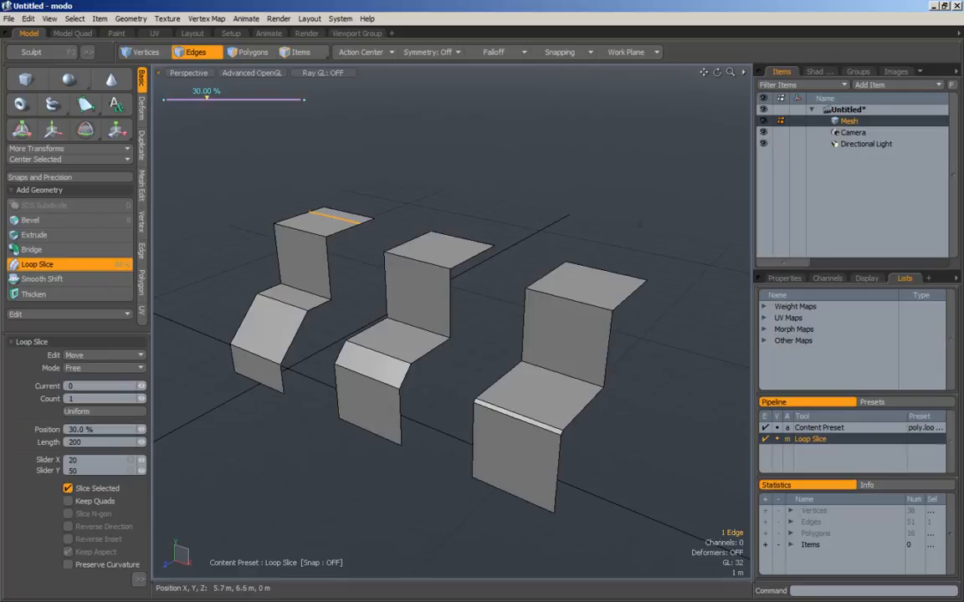
{"action": "key", "text": "space"}
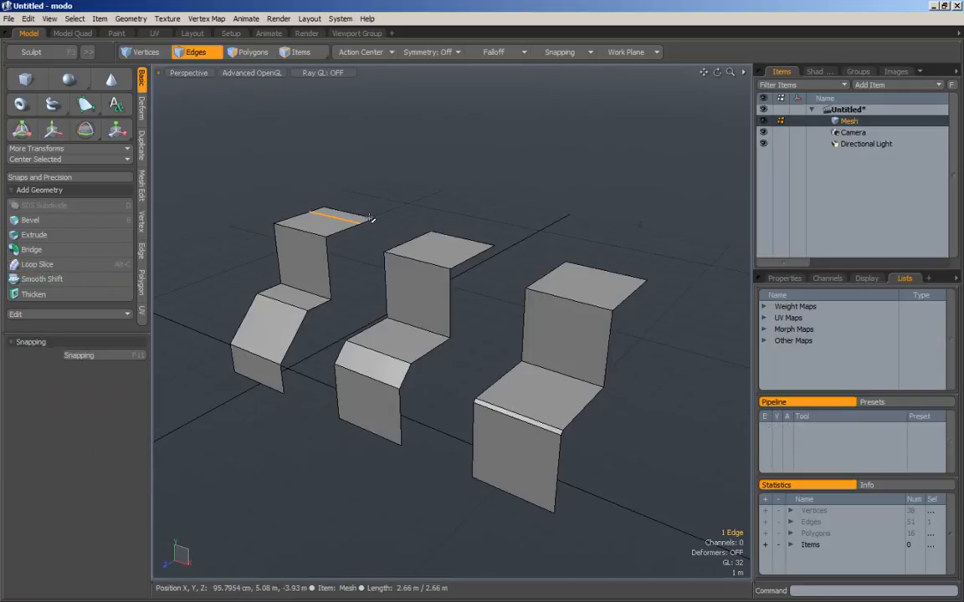
Loop Slice the upper vertical face of the first strip at 70%, near its lower end.
{"action": "left_click_drag", "start_coordinate": [341, 264], "coordinate": [248, 252]}
{"action": "key", "text": "alt+c"}
{"action": "left_click_drag", "start_coordinate": [361, 249], "coordinate": [377, 249]}
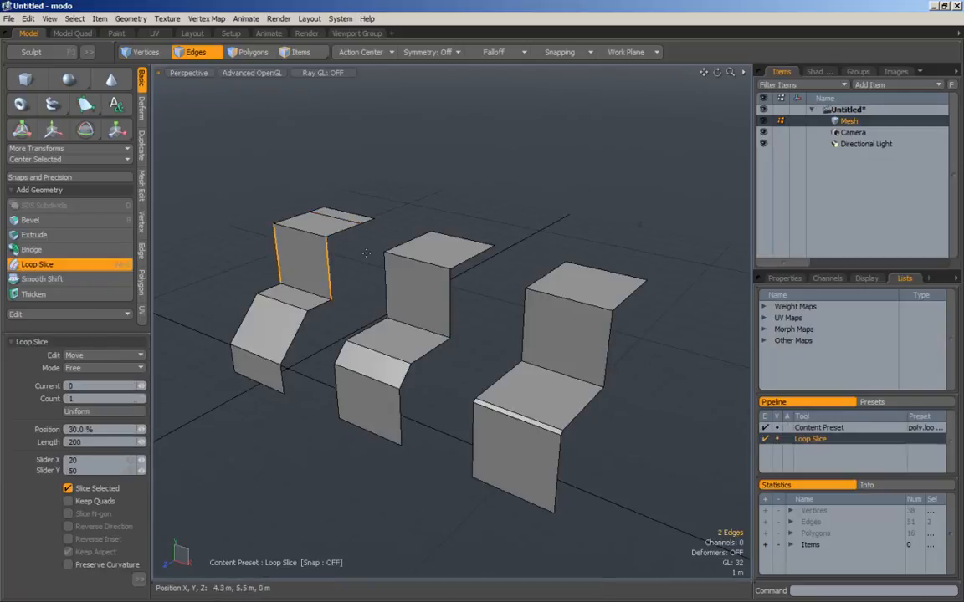
{"action": "left_click_drag", "start_coordinate": [215, 99], "coordinate": [260, 99]}
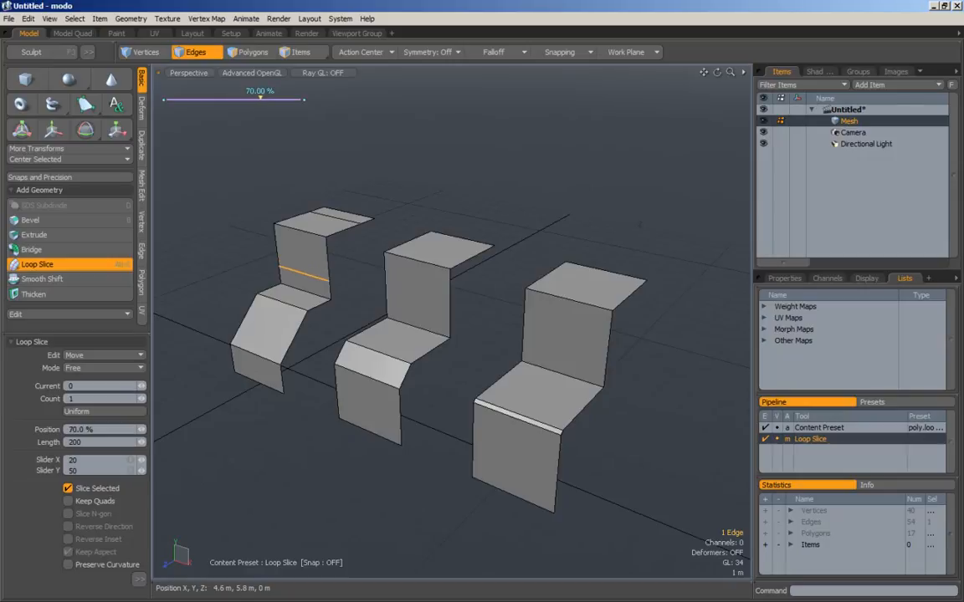
{"action": "key", "text": "space"}
{"action": "left_click", "coordinate": [375, 242]}
{"action": "mouse_move", "coordinate": [332, 218]}
{"action": "left_mouse_down"}
{"action": "mouse_move", "coordinate": [303, 254]}
{"action": "mouse_move", "coordinate": [303, 280]}
{"action": "left_mouse_up"}
{"action": "left_click", "coordinate": [426, 205]}
{"action": "left_click_drag", "start_coordinate": [341, 230], "coordinate": [309, 263]}
{"action": "left_click", "coordinate": [430, 220]}
Loop Slice the top face of the middle strip about halfway across.
{"action": "left_click_drag", "start_coordinate": [380, 244], "coordinate": [487, 269]}
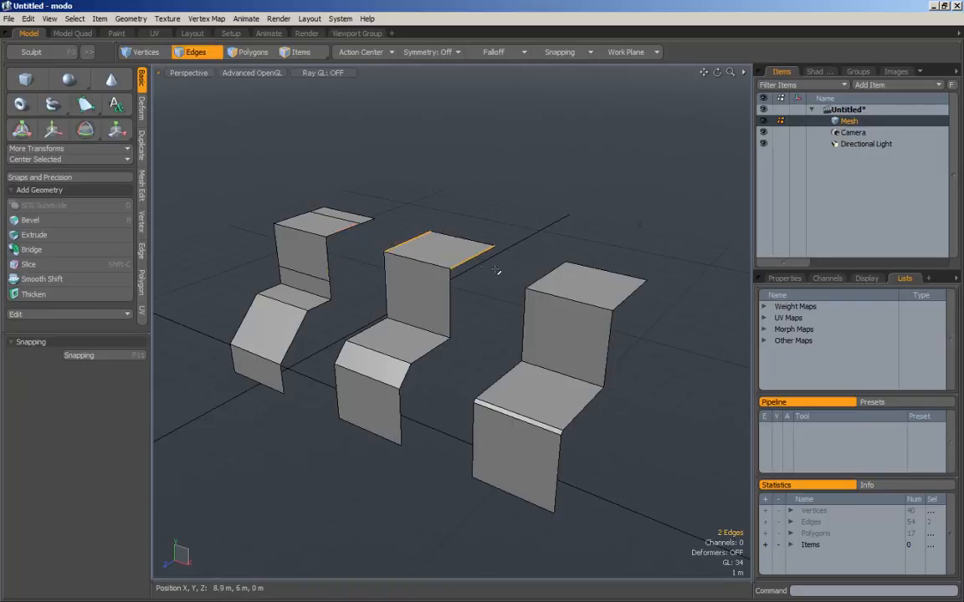
{"action": "key", "text": "alt+c"}
{"action": "mouse_move", "coordinate": [528, 230]}
{"action": "left_mouse_down"}
{"action": "mouse_move", "coordinate": [551, 234]}
{"action": "mouse_move", "coordinate": [514, 234]}
{"action": "left_mouse_up"}
{"action": "key", "text": "space"}
Loop Slice the upper vertical face of the middle strip about halfway down.
{"action": "left_click_drag", "start_coordinate": [458, 304], "coordinate": [386, 288]}
{"action": "key", "text": "alt+c"}
{"action": "left_click", "coordinate": [481, 285]}
{"action": "left_click_drag", "start_coordinate": [481, 290], "coordinate": [461, 291]}
{"action": "key", "text": "space"}
Loop Slice the top face of the third strip very close to its front edge.
{"action": "left_click_drag", "start_coordinate": [540, 271], "coordinate": [639, 291]}
{"action": "left_click_drag", "start_coordinate": [662, 242], "coordinate": [748, 241]}
{"action": "key", "text": "space"}
{"action": "right_click_drag", "start_coordinate": [632, 224], "coordinate": [664, 258]}
Loop Slice the upper vertical face of the third strip just below its top edge.
{"action": "left_click_drag", "start_coordinate": [611, 324], "coordinate": [520, 311]}
{"action": "key", "text": "alt+c"}
{"action": "left_click", "coordinate": [598, 217]}
{"action": "left_click_drag", "start_coordinate": [598, 218], "coordinate": [558, 209]}
{"action": "key", "text": "space"}
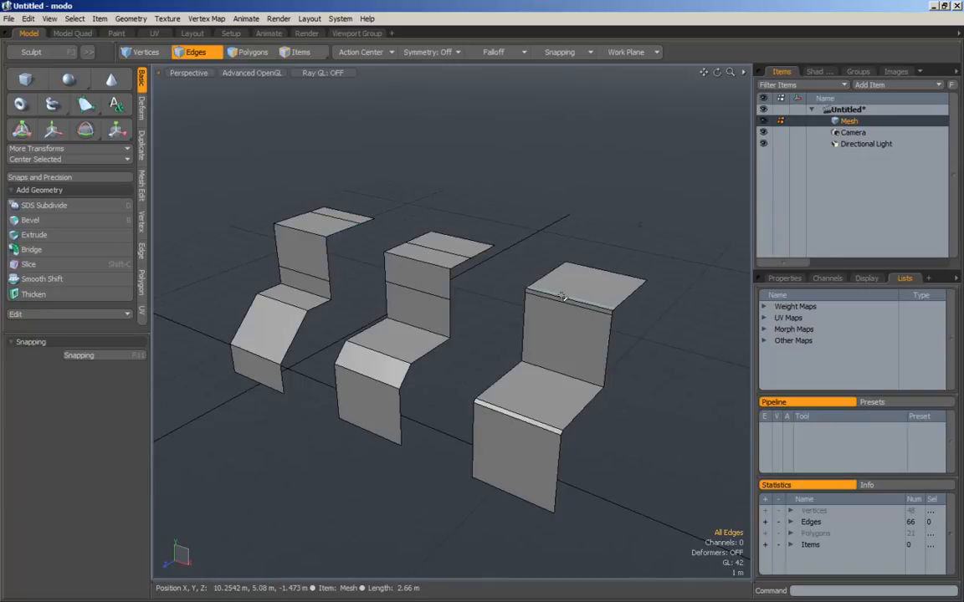
Switch to polygon selection and convert the three strips to subdivision surfaces, viewing their differing edge sharpness.
{"action": "key", "text": "3"}
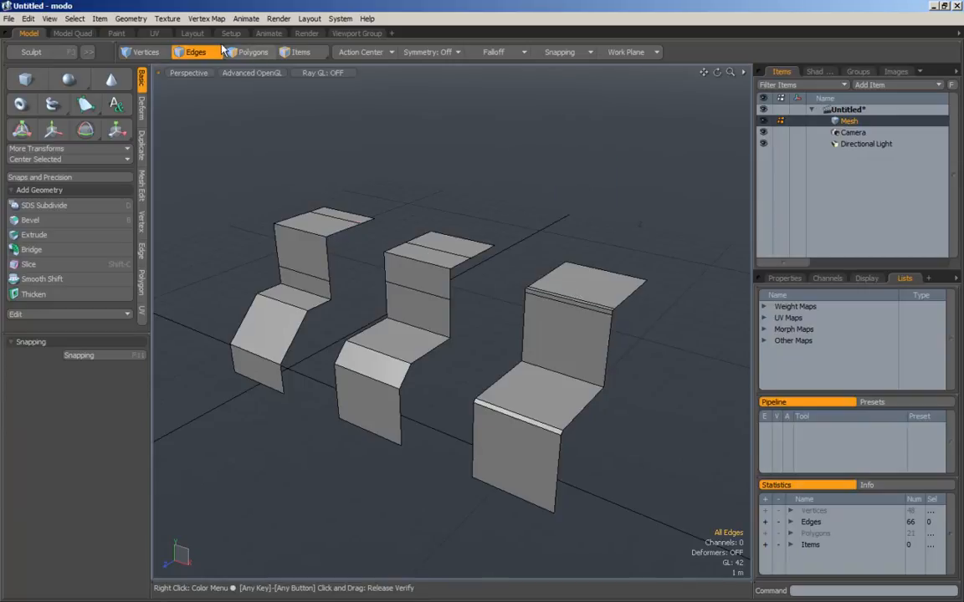
{"action": "left_click_drag", "start_coordinate": [557, 157], "coordinate": [578, 166]}
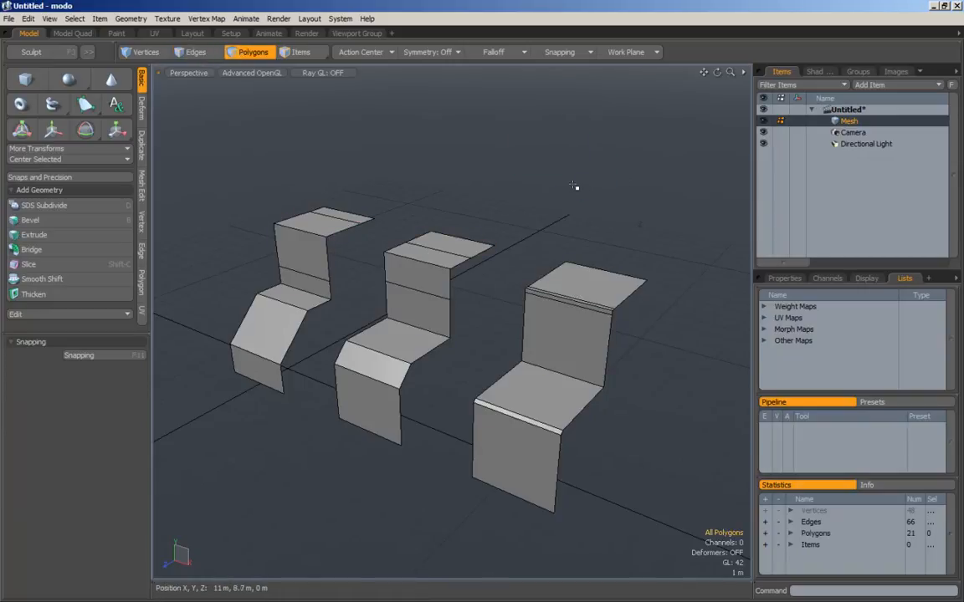
{"action": "key", "text": "Tab"}
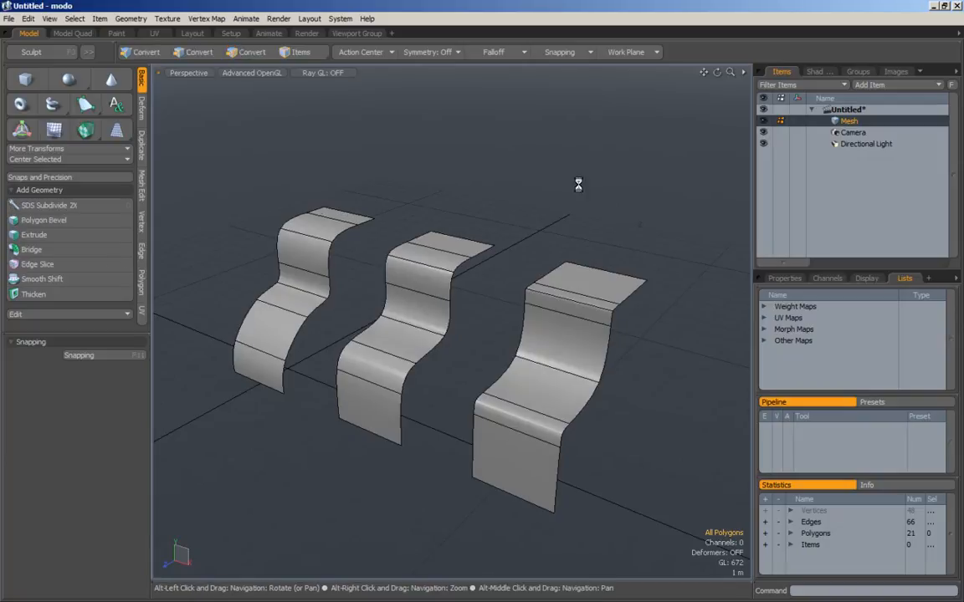
{"action": "left_click_drag", "start_coordinate": [577, 182], "coordinate": [484, 184], "text": "alt"}
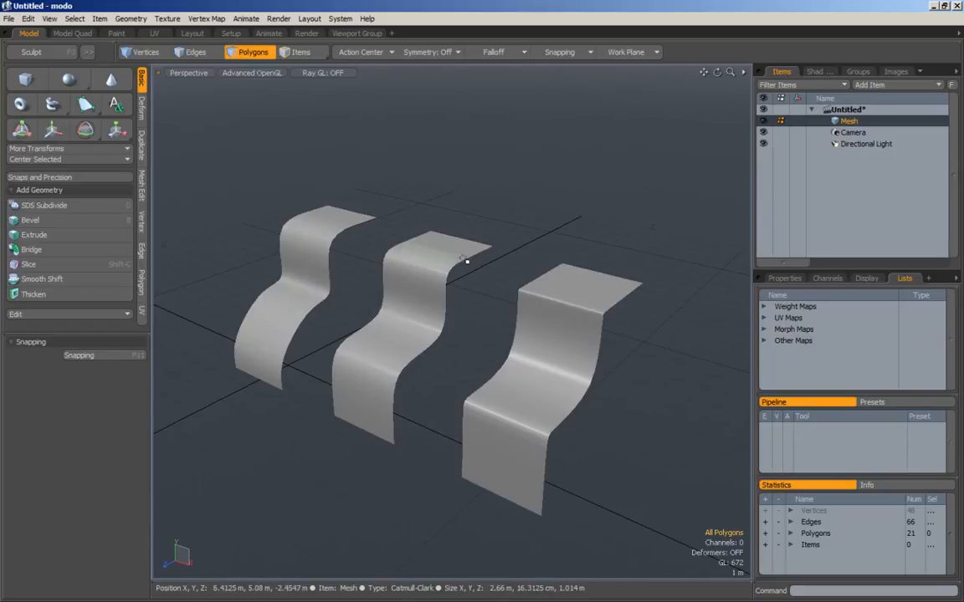
Examine the three subdivided strips from several angles, comparing how sharp or soft their beveled and loop-sliced corners look.
{"action": "left_click_drag", "start_coordinate": [445, 273], "coordinate": [437, 289], "text": "alt"}
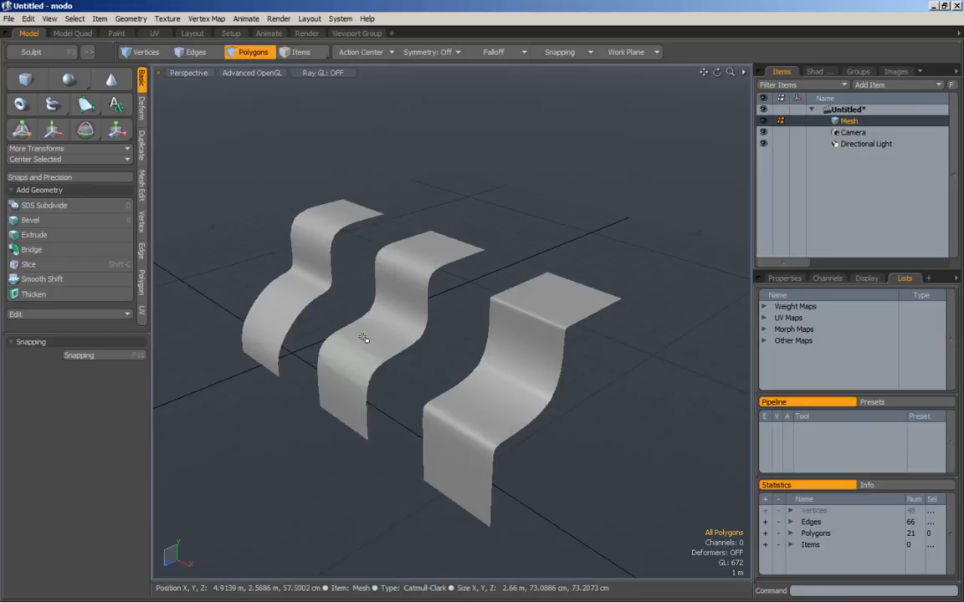
{"action": "left_click_drag", "start_coordinate": [428, 370], "coordinate": [456, 327], "text": "alt"}
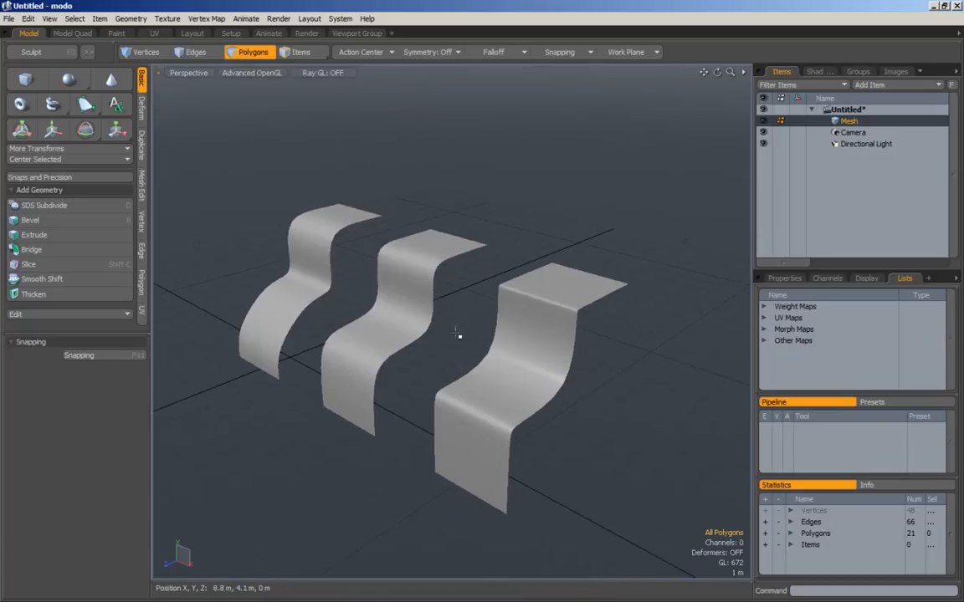
{"action": "left_click_drag", "start_coordinate": [461, 388], "coordinate": [456, 460], "text": "alt"}
{"action": "key", "text": "3"}
{"action": "left_click", "coordinate": [458, 464]}
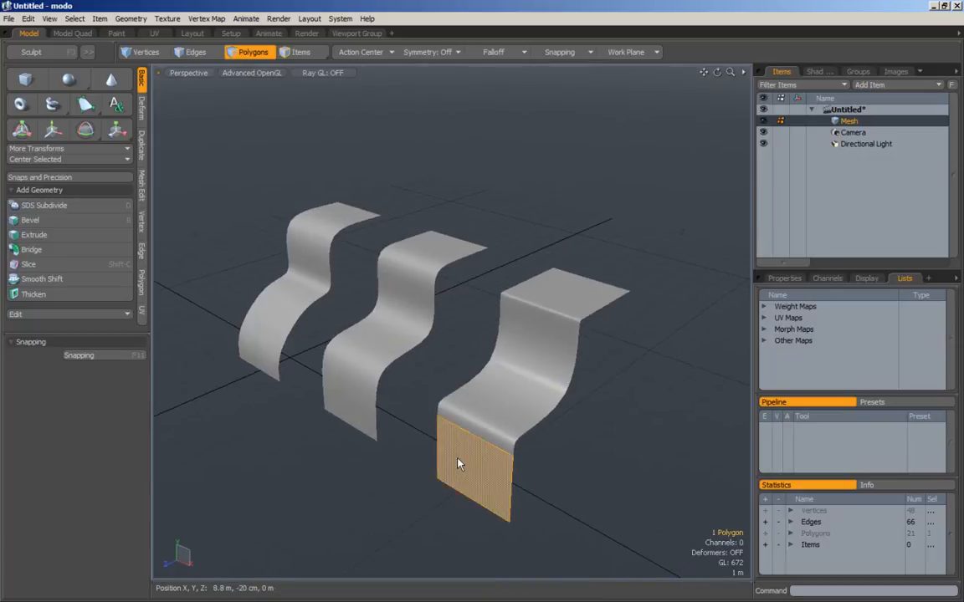
{"action": "left_click", "coordinate": [574, 478]}
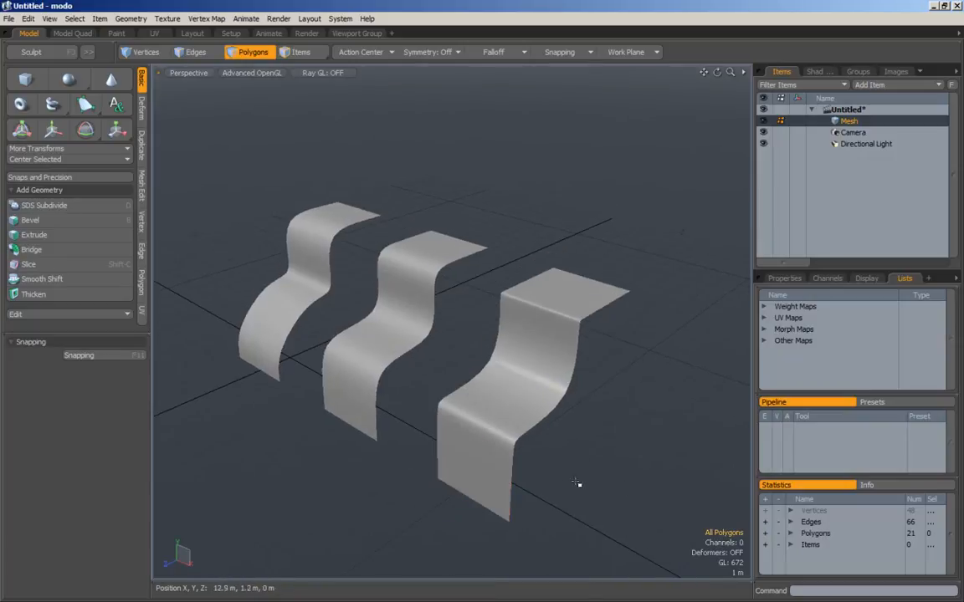
{"action": "left_click", "coordinate": [572, 286]}
{"action": "left_click", "coordinate": [507, 246]}
Toggle subdivision off and on for the three strips to compare the smoothed surfaces with their polygon cages.
{"action": "left_click_drag", "start_coordinate": [507, 247], "coordinate": [546, 347], "text": "alt"}
{"action": "key", "text": "Tab"}
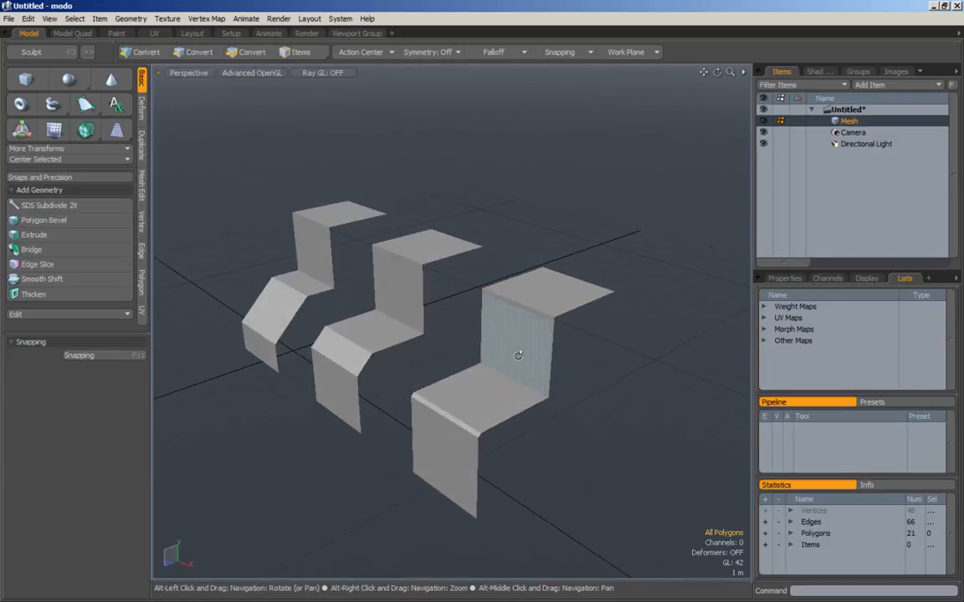
{"action": "key", "text": "Tab"}
{"action": "key", "text": "Tab"}
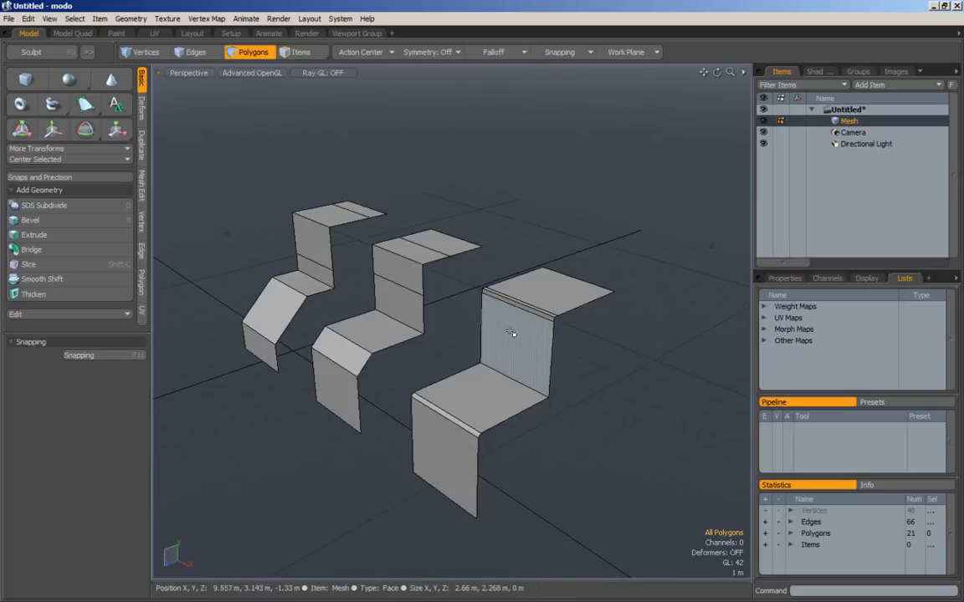
{"action": "key", "text": "Tab"}
{"action": "left_click_drag", "start_coordinate": [394, 346], "coordinate": [561, 185], "text": "alt"}
{"action": "key", "text": "Tab"}
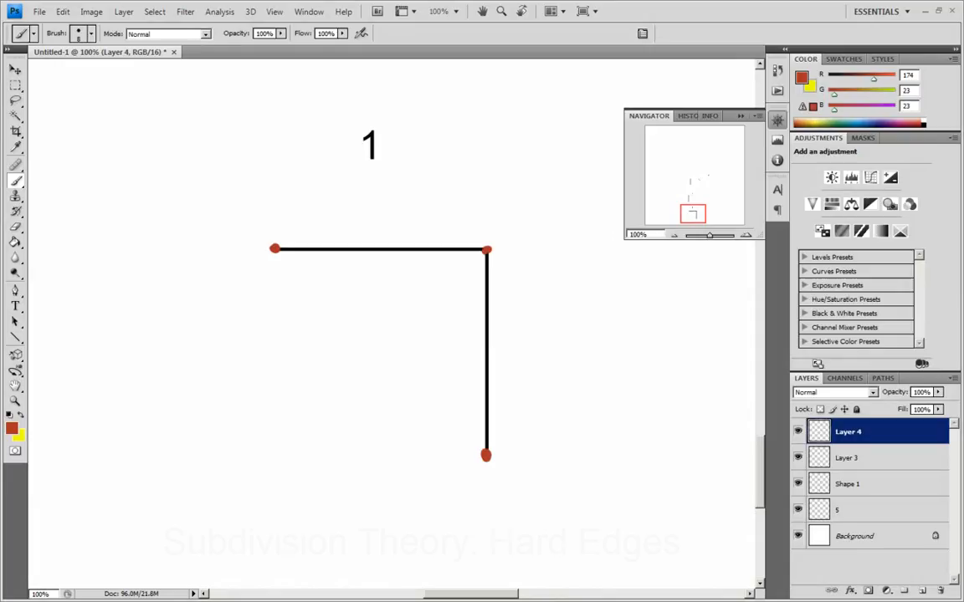
In modo, select the three vertices along one side of the L-shaped mesh, and return to the Photoshop diagram.
{"action": "left_click_drag", "start_coordinate": [571, 371], "coordinate": [584, 393]}
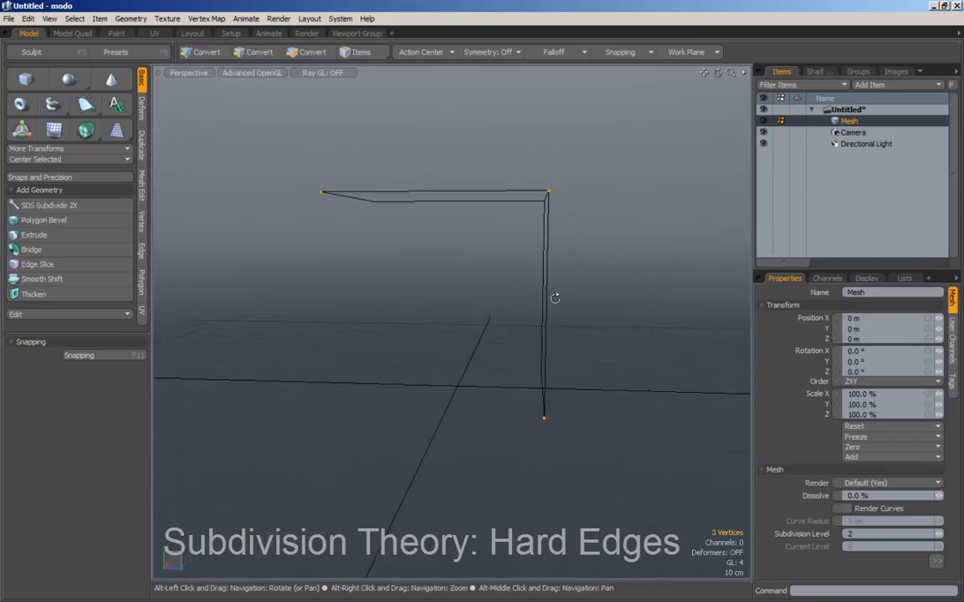
{"action": "left_click_drag", "start_coordinate": [554, 297], "coordinate": [493, 222], "text": "alt"}
{"action": "key", "text": "Escape"}
{"action": "left_click_drag", "start_coordinate": [530, 410], "coordinate": [553, 324], "text": "alt"}
{"action": "left_click", "coordinate": [331, 192]}
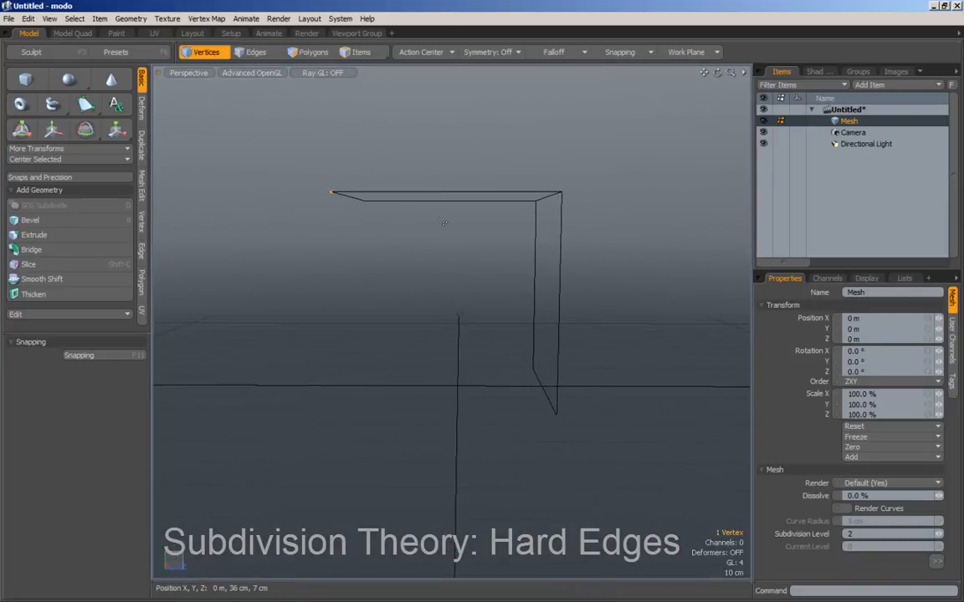
{"action": "left_click", "coordinate": [561, 193], "text": "shift"}
{"action": "left_click", "coordinate": [556, 414], "text": "shift"}
{"action": "left_click_drag", "start_coordinate": [604, 406], "coordinate": [587, 374], "text": "alt"}
{"action": "mouse_move", "coordinate": [535, 276]}
{"action": "left_mouse_down", "text": "alt"}
{"action": "mouse_move", "coordinate": [479, 286]}
{"action": "mouse_move", "coordinate": [527, 278]}
{"action": "left_mouse_up", "text": "alt"}
{"action": "left_click_drag", "start_coordinate": [384, 236], "coordinate": [368, 222], "text": "alt"}
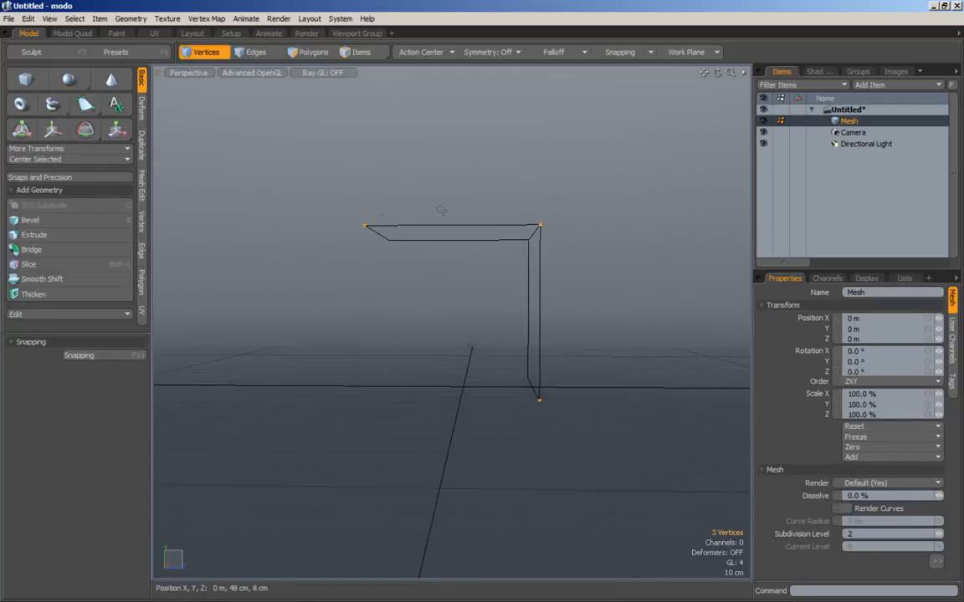
{"action": "left_click", "coordinate": [935, 6]}
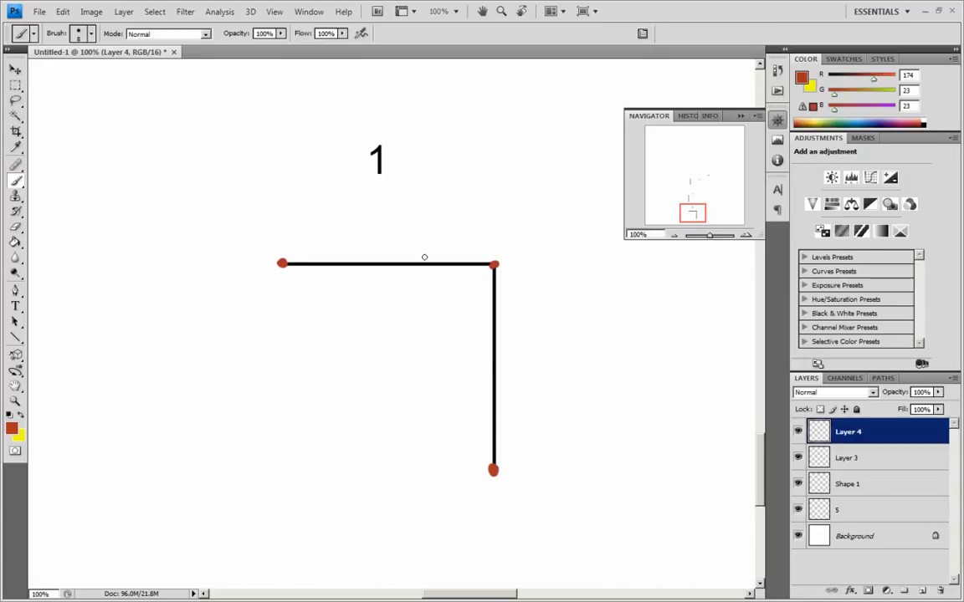
Try marking extra points along the horizontal line and around the corner of diagram 1, and undo the marks.
{"action": "left_click", "coordinate": [440, 262]}
{"action": "left_click", "coordinate": [469, 263]}
{"action": "left_click", "coordinate": [495, 282]}
{"action": "mouse_move", "coordinate": [515, 233]}
{"action": "left_mouse_down"}
{"action": "mouse_move", "coordinate": [533, 260]}
{"action": "mouse_move", "coordinate": [454, 237]}
{"action": "left_mouse_up"}
{"action": "key", "text": "ctrl+alt+z"}
{"action": "key", "text": "ctrl+alt+z"}
{"action": "key", "text": "ctrl+alt+z"}
{"action": "key", "text": "ctrl+alt+z"}
Label the three vertices of diagram 1 with handwritten red numbers 1, 2 and 3.
{"action": "left_click_drag", "start_coordinate": [284, 239], "coordinate": [284, 249]}
{"action": "mouse_move", "coordinate": [504, 245]}
{"action": "left_mouse_down"}
{"action": "mouse_move", "coordinate": [516, 261]}
{"action": "mouse_move", "coordinate": [509, 237]}
{"action": "left_mouse_up"}
{"action": "key", "text": "ctrl+z"}
{"action": "left_click_drag", "start_coordinate": [503, 469], "coordinate": [508, 478]}
{"action": "mouse_move", "coordinate": [285, 248]}
{"action": "left_mouse_down"}
{"action": "mouse_move", "coordinate": [293, 276]}
{"action": "mouse_move", "coordinate": [289, 250]}
{"action": "left_mouse_up"}
{"action": "mouse_move", "coordinate": [490, 454]}
{"action": "left_mouse_down"}
{"action": "mouse_move", "coordinate": [505, 489]}
{"action": "mouse_move", "coordinate": [499, 473]}
{"action": "left_mouse_up"}
{"action": "key", "text": "ctrl+alt+z"}
{"action": "key", "text": "ctrl+alt+z"}
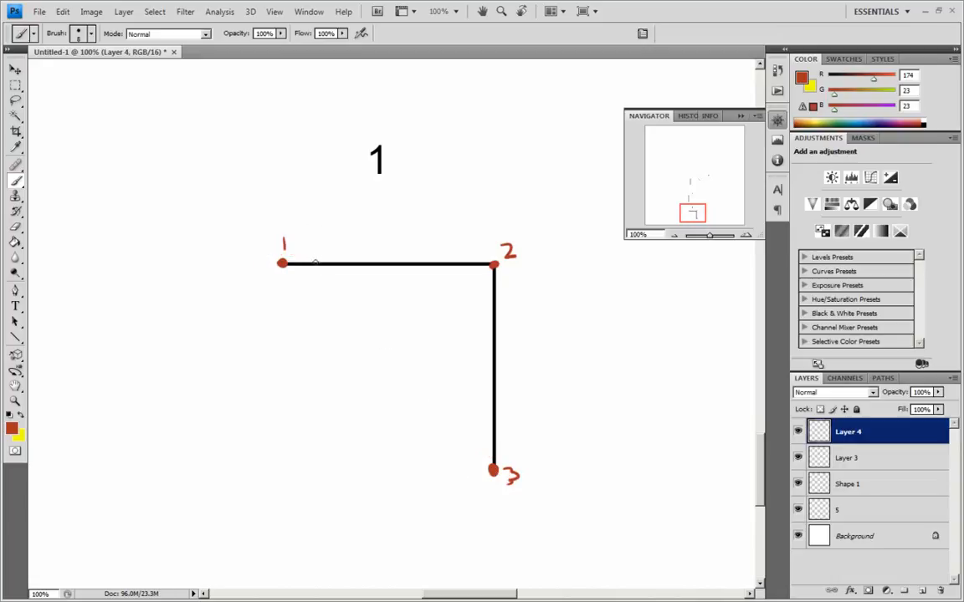
Scribble in red over the two black edges of diagram 1 and undo both strokes.
{"action": "mouse_move", "coordinate": [313, 259]}
{"action": "left_mouse_down"}
{"action": "mouse_move", "coordinate": [372, 251]}
{"action": "mouse_move", "coordinate": [439, 270]}
{"action": "left_mouse_up"}
{"action": "left_click_drag", "start_coordinate": [503, 421], "coordinate": [508, 326]}
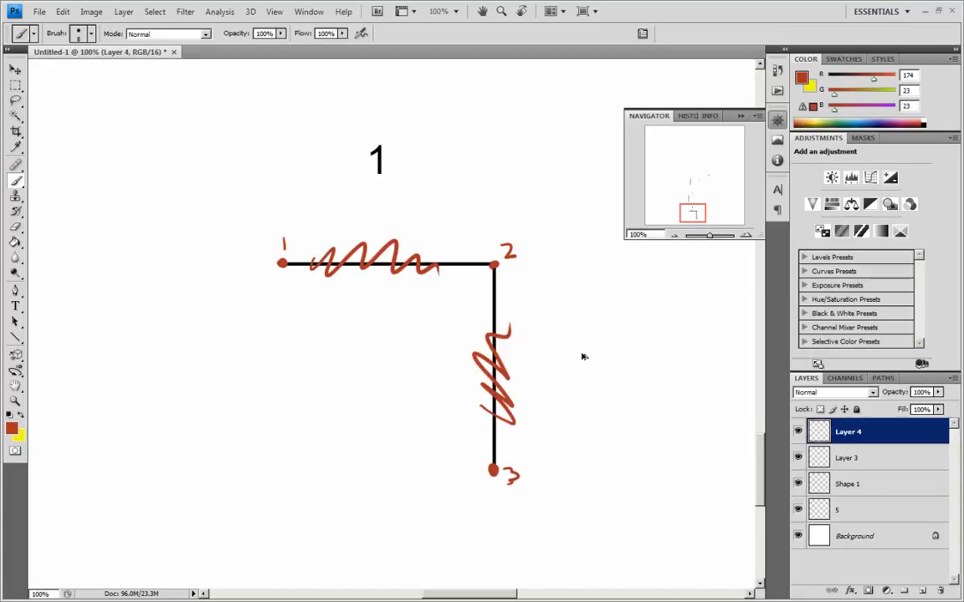
{"action": "key", "text": "ctrl+alt+z"}
{"action": "key", "text": "ctrl+alt+z"}
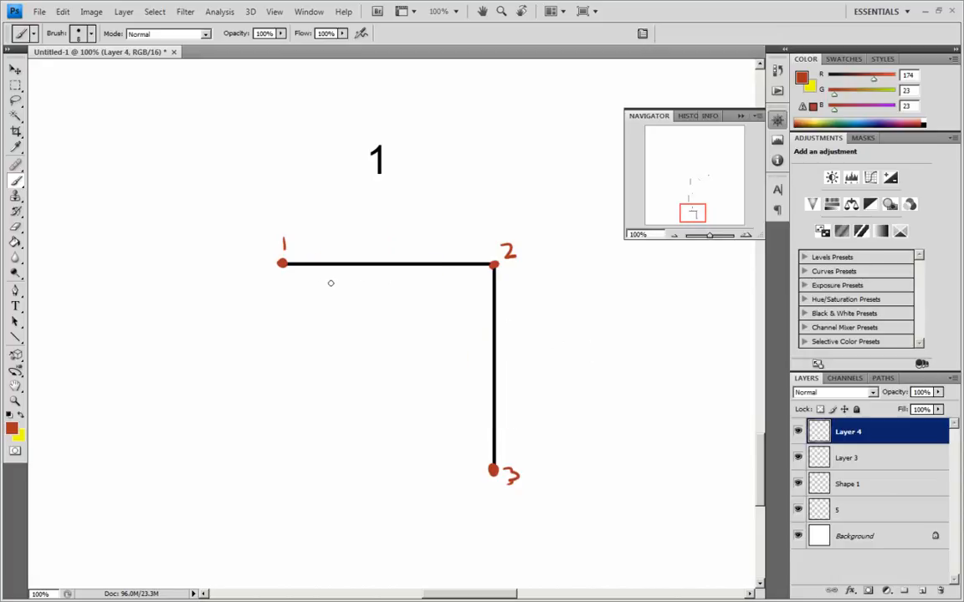
Draw a straight red diagonal from vertex 1 to vertex 3 in diagram 1.
{"action": "left_click_drag", "start_coordinate": [347, 256], "coordinate": [503, 400]}
{"action": "key", "text": "ctrl+z"}
{"action": "left_click_drag", "start_coordinate": [282, 264], "coordinate": [493, 470]}
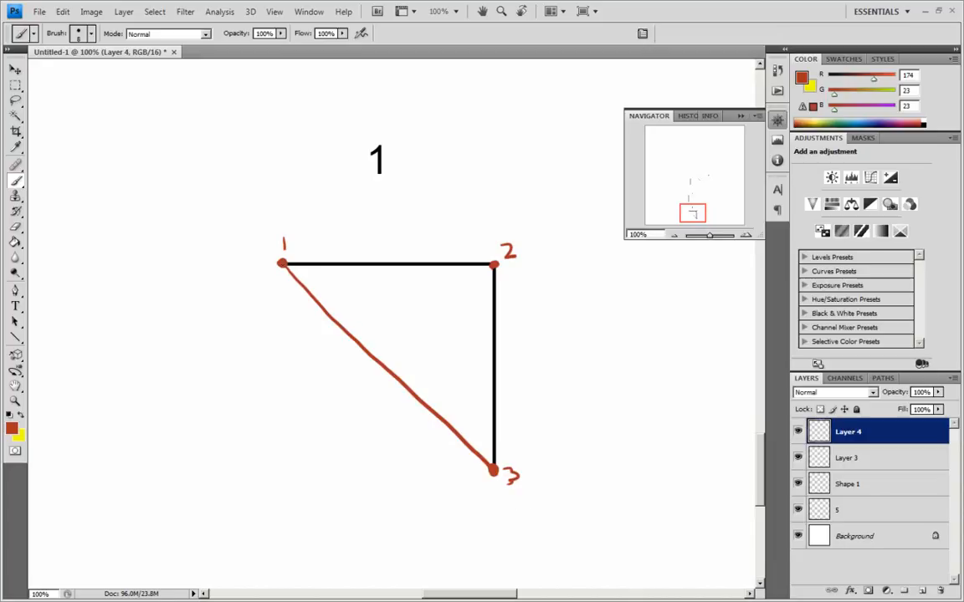
Try sketching three bent red lines from vertex 1 to vertex 3 at varying distances from vertex 2, and undo them.
{"action": "mouse_move", "coordinate": [289, 264]}
{"action": "left_mouse_down"}
{"action": "mouse_move", "coordinate": [387, 283]}
{"action": "mouse_move", "coordinate": [439, 312]}
{"action": "mouse_move", "coordinate": [497, 486]}
{"action": "left_mouse_up"}
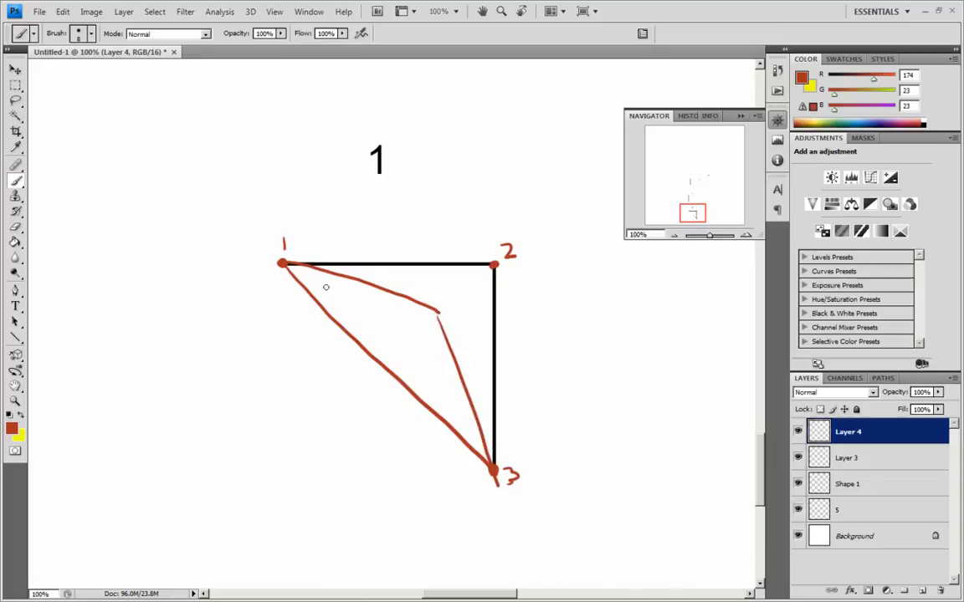
{"action": "mouse_move", "coordinate": [331, 293]}
{"action": "left_mouse_down"}
{"action": "mouse_move", "coordinate": [368, 313]}
{"action": "mouse_move", "coordinate": [418, 393]}
{"action": "mouse_move", "coordinate": [492, 469]}
{"action": "left_mouse_up"}
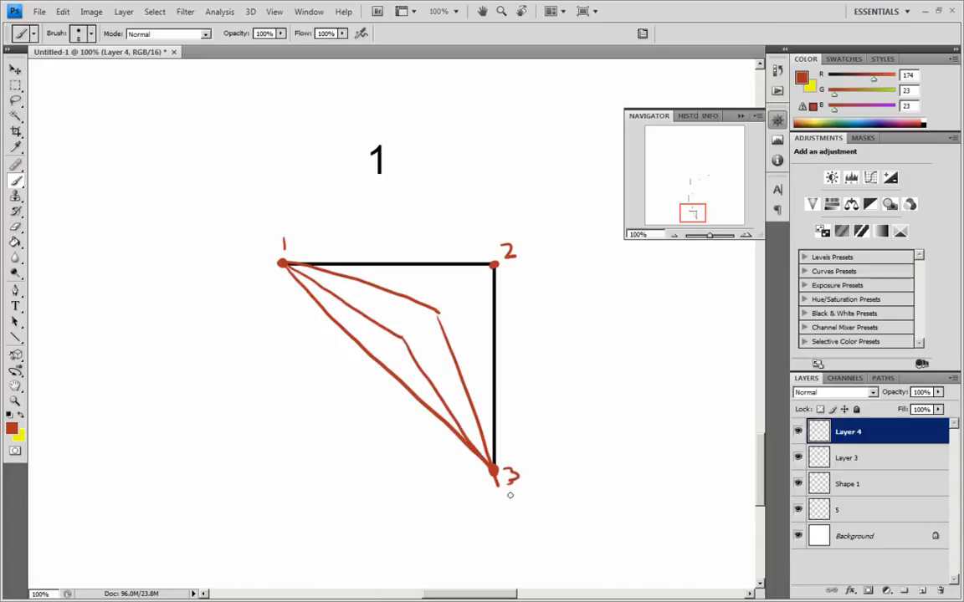
{"action": "mouse_move", "coordinate": [287, 253]}
{"action": "left_mouse_down"}
{"action": "mouse_move", "coordinate": [458, 295]}
{"action": "mouse_move", "coordinate": [495, 474]}
{"action": "left_mouse_up"}
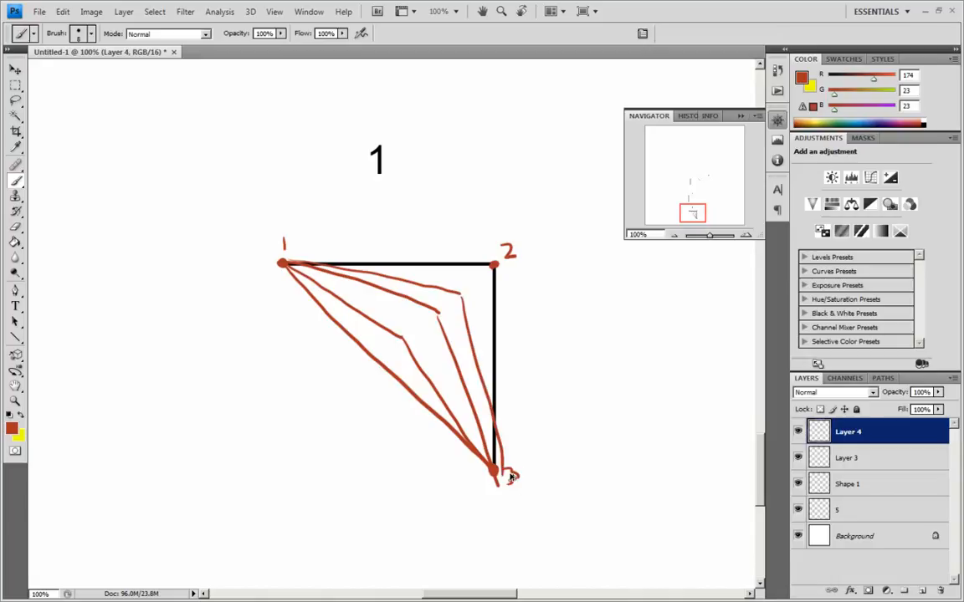
{"action": "key", "text": "ctrl+alt+z"}
{"action": "key", "text": "ctrl+alt+z"}
{"action": "key", "text": "ctrl+alt+z"}
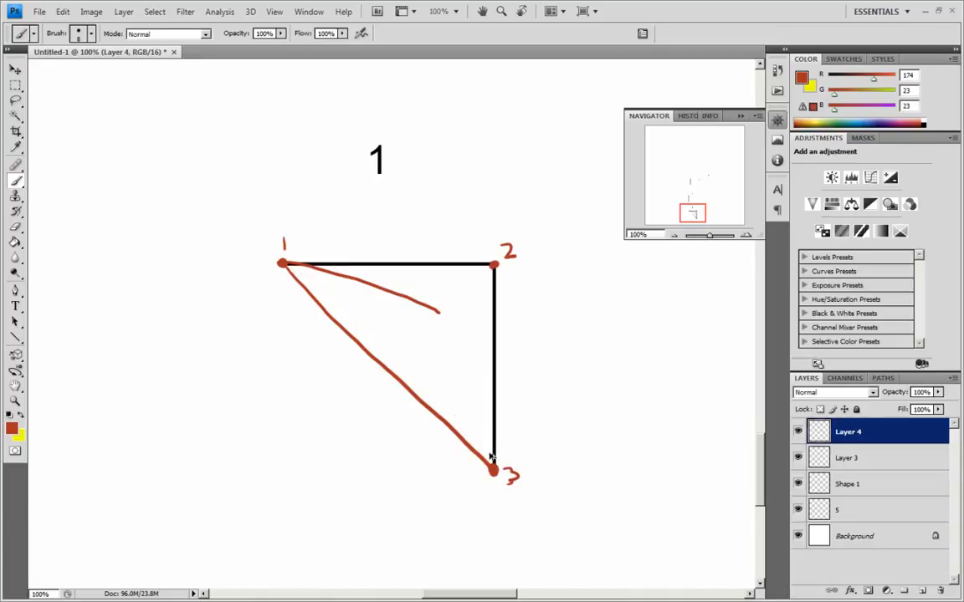
{"action": "key", "text": "ctrl+alt+z"}
Circle vertex 2, mark the diagonal's midpoint and sketch an arrow between them, and undo these annotations.
{"action": "left_click_drag", "start_coordinate": [490, 268], "coordinate": [486, 266]}
{"action": "left_click_drag", "start_coordinate": [384, 364], "coordinate": [385, 368]}
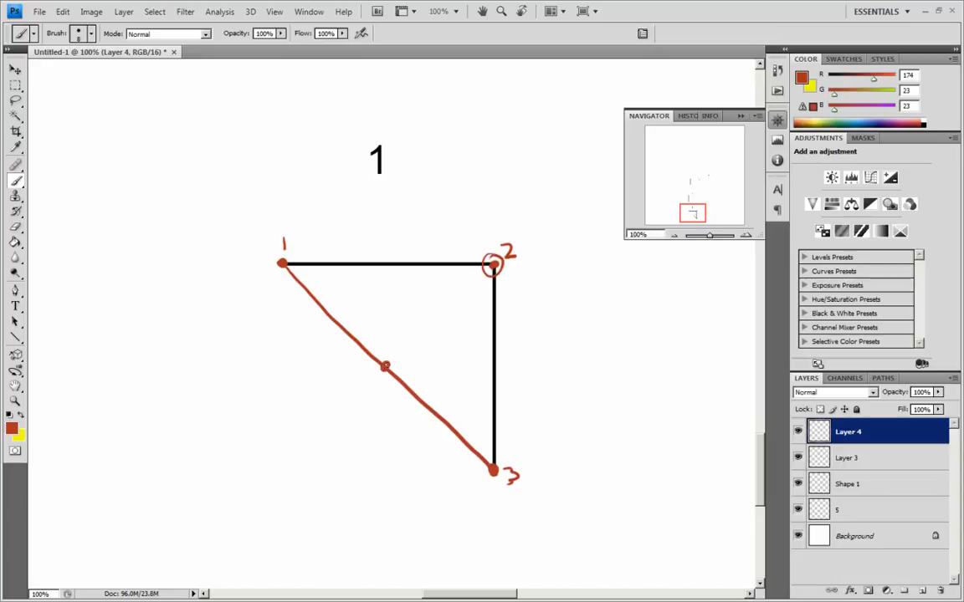
{"action": "mouse_move", "coordinate": [485, 271]}
{"action": "left_mouse_down"}
{"action": "mouse_move", "coordinate": [407, 352]}
{"action": "mouse_move", "coordinate": [428, 343]}
{"action": "left_mouse_up"}
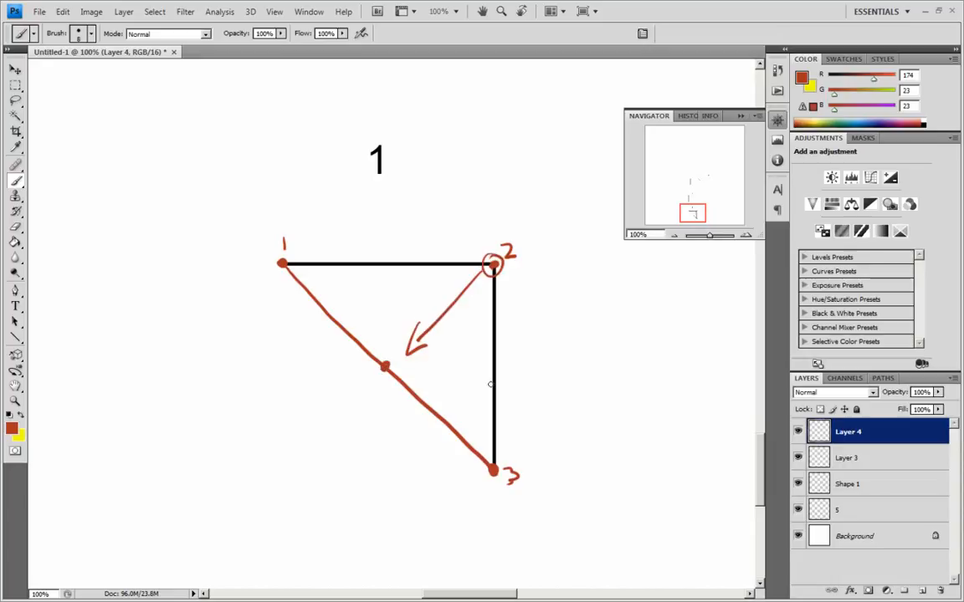
{"action": "key", "text": "ctrl+alt+z"}
{"action": "key", "text": "ctrl+alt+z"}
{"action": "key", "text": "ctrl+alt+z"}
{"action": "key", "text": "ctrl+alt+z"}
{"action": "key", "text": "ctrl+alt+z"}
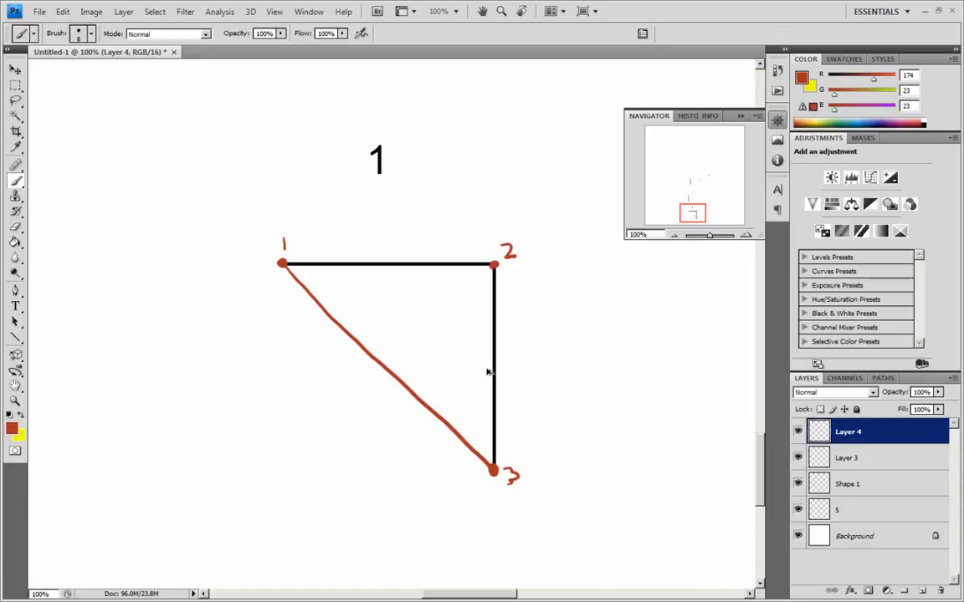
Sketch another red line from vertex 1 to vertex 3 inside the corner of diagram 1.
{"action": "left_click_drag", "start_coordinate": [284, 266], "coordinate": [441, 295]}
{"action": "key", "text": "ctrl+alt+z"}
{"action": "mouse_move", "coordinate": [282, 265]}
{"action": "left_mouse_down"}
{"action": "mouse_move", "coordinate": [439, 319]}
{"action": "mouse_move", "coordinate": [489, 464]}
{"action": "left_mouse_up"}
Mark the edge midpoints and the centre of the square in diagram 2 with red dots.
{"action": "mouse_move", "coordinate": [376, 161]}
{"action": "left_mouse_down"}
{"action": "mouse_move", "coordinate": [398, 230]}
{"action": "mouse_move", "coordinate": [412, 497]}
{"action": "left_mouse_up"}
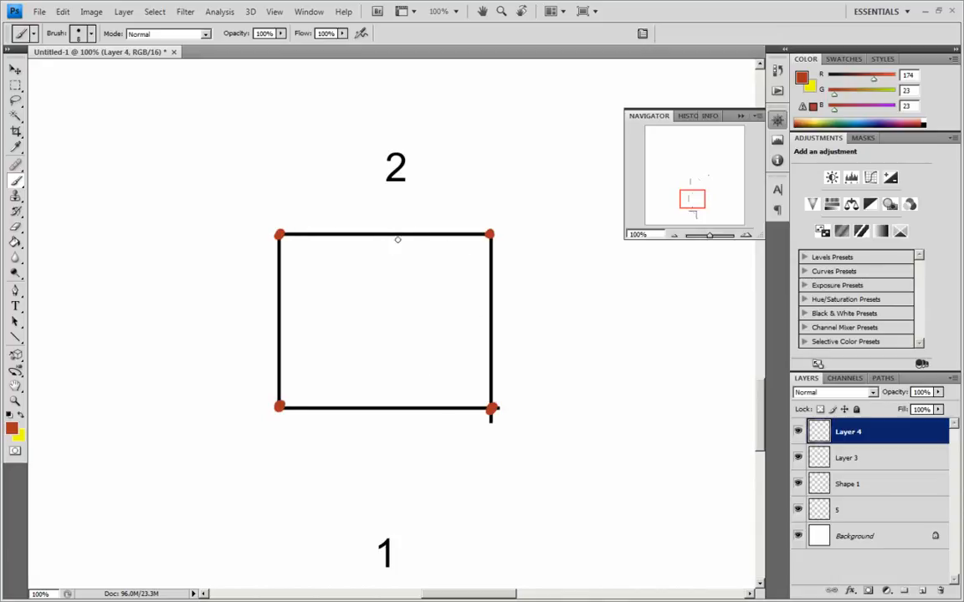
{"action": "left_click", "coordinate": [382, 233]}
{"action": "left_click", "coordinate": [276, 323]}
{"action": "left_click", "coordinate": [382, 410]}
{"action": "left_click", "coordinate": [383, 320]}
Connect the opposite edge midpoints with straight vertical and horizontal red lines, dividing the square into four.
{"action": "left_click_drag", "start_coordinate": [383, 233], "coordinate": [383, 410], "text": "shift"}
{"action": "left_click_drag", "start_coordinate": [276, 323], "coordinate": [500, 322], "text": "shift"}
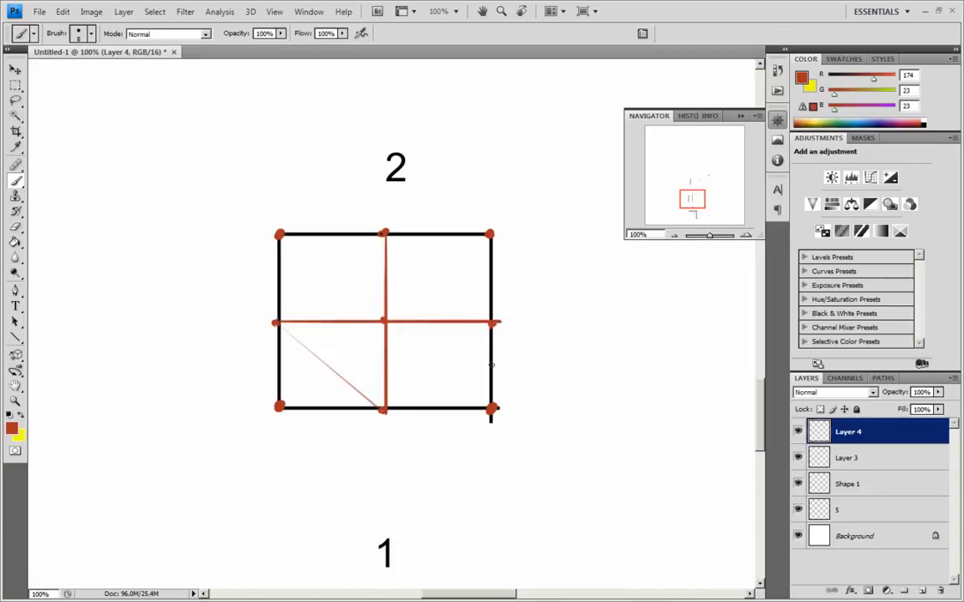
{"action": "key", "text": "ctrl+z"}
{"action": "left_click_drag", "start_coordinate": [281, 323], "coordinate": [493, 323], "text": "shift"}
Circle the four corner points of the square in diagram 2 and undo the circles.
{"action": "left_click_drag", "start_coordinate": [497, 224], "coordinate": [489, 239]}
{"action": "mouse_move", "coordinate": [490, 389]}
{"action": "left_mouse_down"}
{"action": "mouse_move", "coordinate": [474, 402]}
{"action": "mouse_move", "coordinate": [494, 407]}
{"action": "left_mouse_up"}
{"action": "left_click_drag", "start_coordinate": [285, 395], "coordinate": [277, 396]}
{"action": "mouse_move", "coordinate": [275, 213]}
{"action": "left_mouse_down"}
{"action": "mouse_move", "coordinate": [290, 243]}
{"action": "mouse_move", "coordinate": [282, 226]}
{"action": "left_mouse_up"}
{"action": "key", "text": "ctrl+alt+z"}
{"action": "key", "text": "ctrl+alt+z"}
{"action": "key", "text": "ctrl+alt+z"}
{"action": "key", "text": "ctrl+alt+z"}
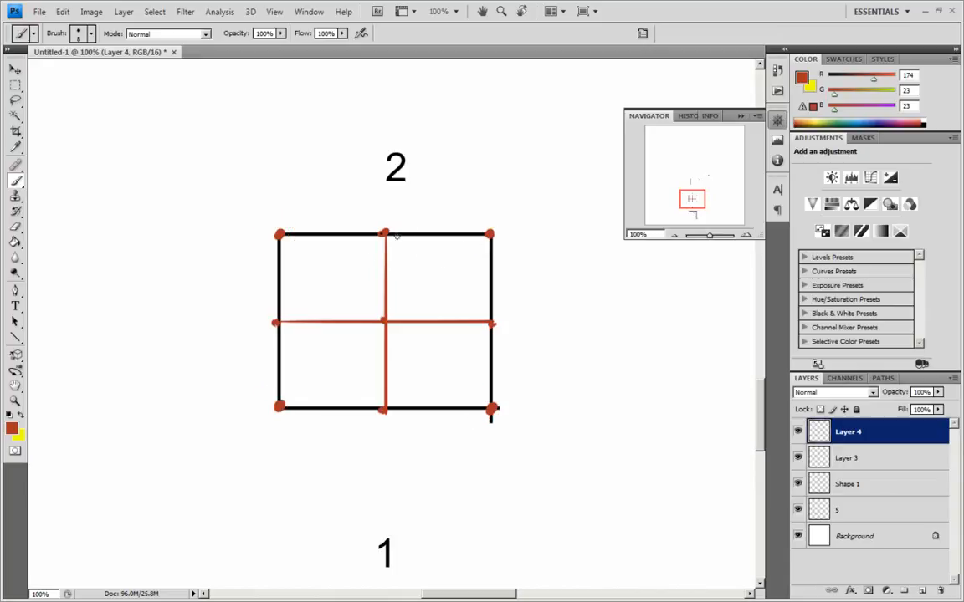
Try drawing a red diagonal between the midpoints of the square's top and right edges, and undo it.
{"action": "mouse_move", "coordinate": [402, 235]}
{"action": "left_mouse_down"}
{"action": "mouse_move", "coordinate": [473, 238]}
{"action": "mouse_move", "coordinate": [479, 226]}
{"action": "left_mouse_up"}
{"action": "key", "text": "ctrl+z"}
{"action": "key", "text": "ctrl+z"}
{"action": "mouse_move", "coordinate": [402, 235]}
{"action": "left_mouse_down"}
{"action": "mouse_move", "coordinate": [484, 233]}
{"action": "mouse_move", "coordinate": [486, 297]}
{"action": "left_mouse_up"}
{"action": "key", "text": "ctrl+z"}
{"action": "left_click_drag", "start_coordinate": [387, 236], "coordinate": [492, 322]}
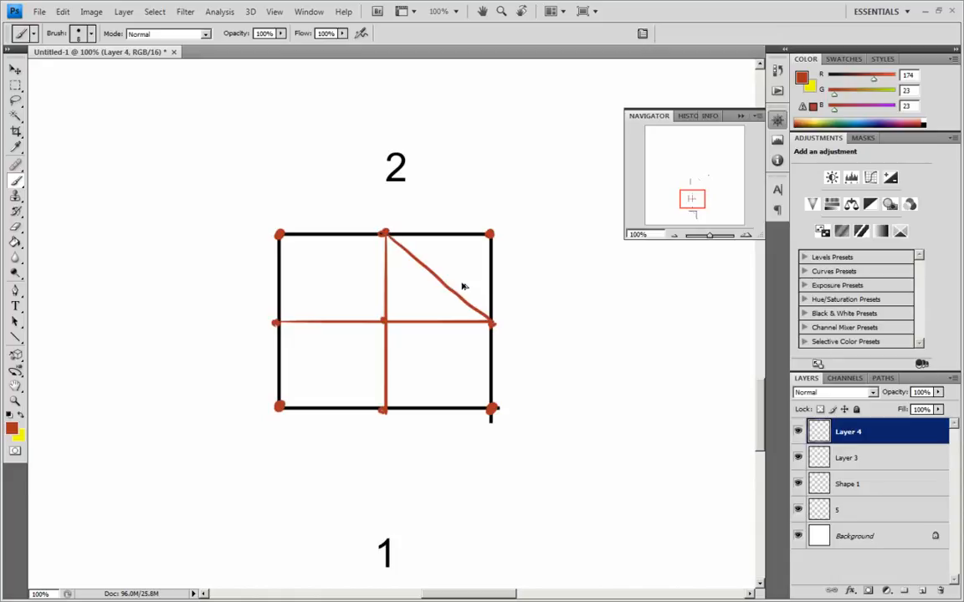
{"action": "key", "text": "ctrl+z"}
Draw a yellow diagonal from the top-edge midpoint to the right-edge midpoint and place a yellow dot between it and the corner.
{"action": "left_click", "coordinate": [21, 416]}
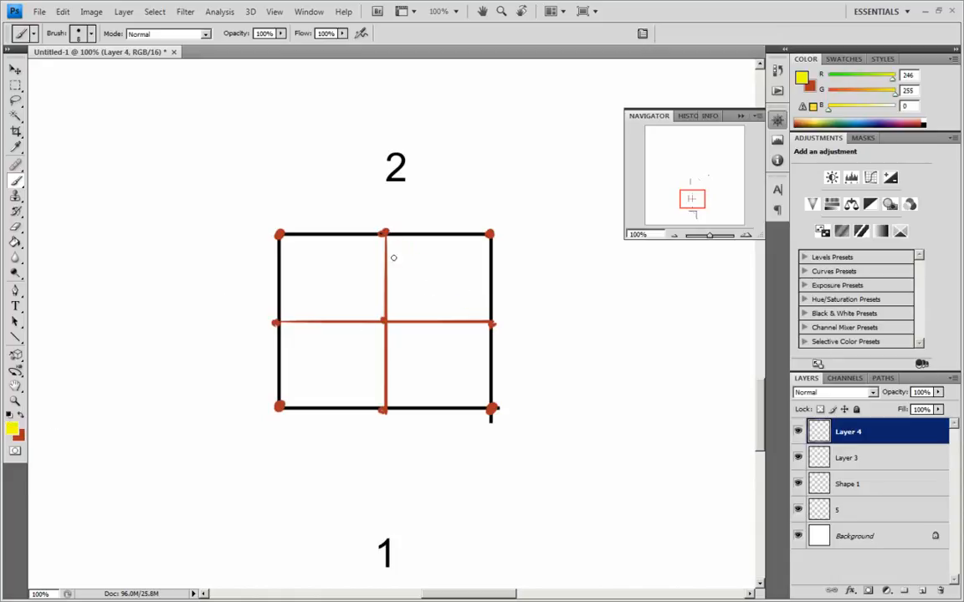
{"action": "left_click_drag", "start_coordinate": [387, 236], "coordinate": [492, 322]}
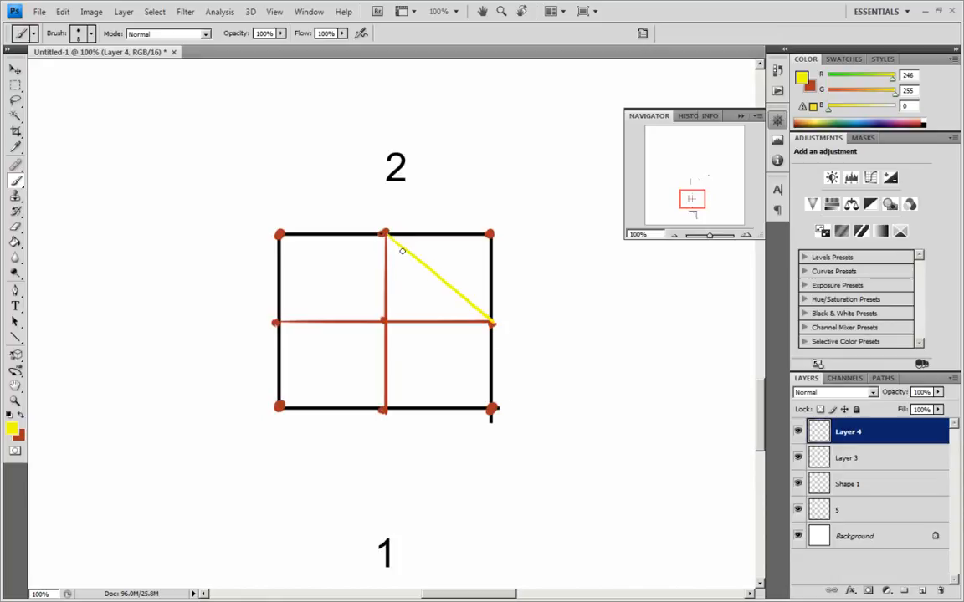
{"action": "left_click", "coordinate": [461, 257]}
{"action": "left_click_drag", "start_coordinate": [482, 240], "coordinate": [443, 275]}
{"action": "key", "text": "ctrl+z"}
Draw a bent red line from the top-edge midpoint through the dot near the corner to the right-edge midpoint.
{"action": "left_click", "coordinate": [23, 415]}
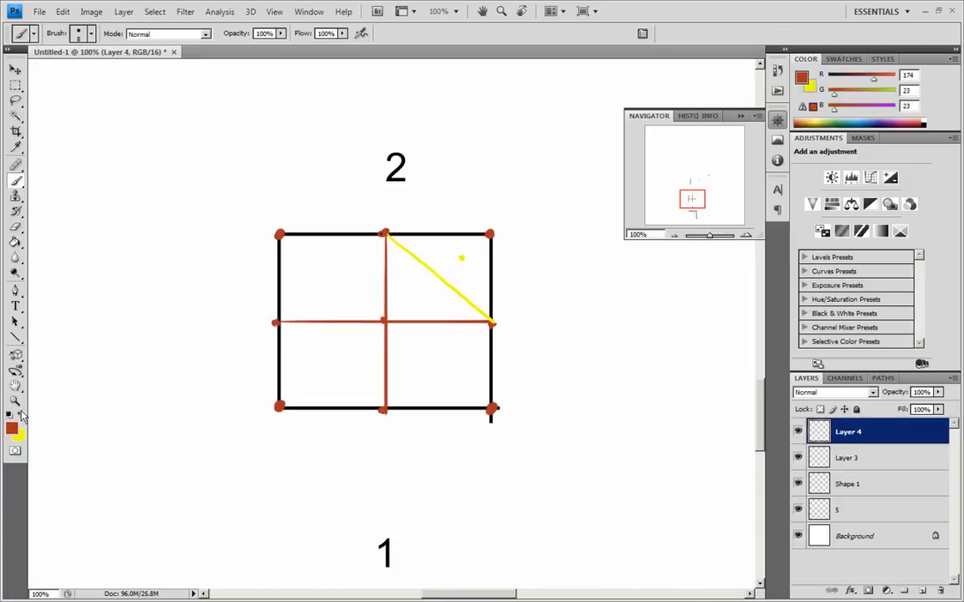
{"action": "mouse_move", "coordinate": [390, 236]}
{"action": "left_mouse_down"}
{"action": "mouse_move", "coordinate": [462, 264]}
{"action": "mouse_move", "coordinate": [492, 322]}
{"action": "left_mouse_up"}
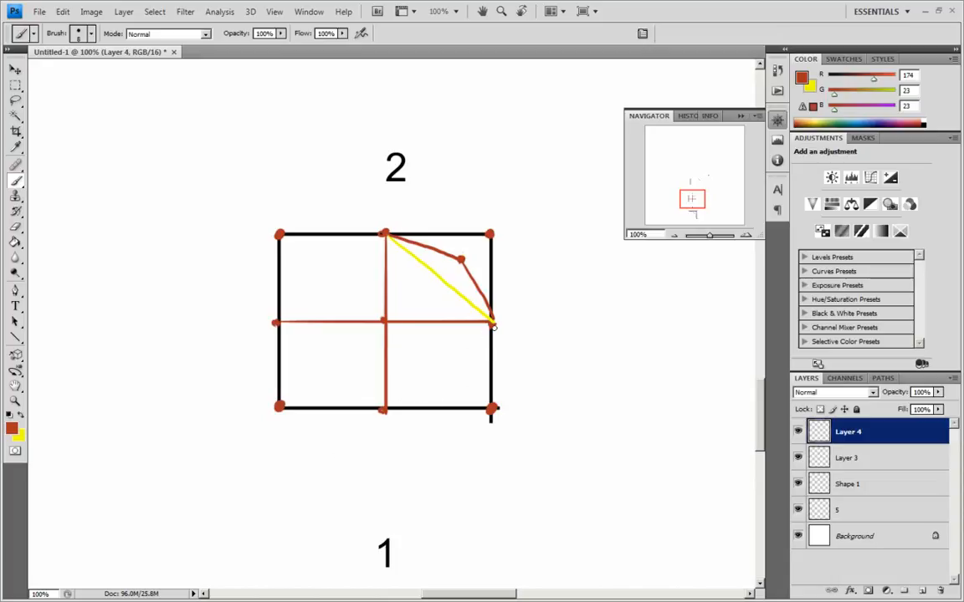
Draw yellow diagonals between the midpoints across the other three corners and place a yellow dot near each corner.
{"action": "left_click", "coordinate": [22, 414]}
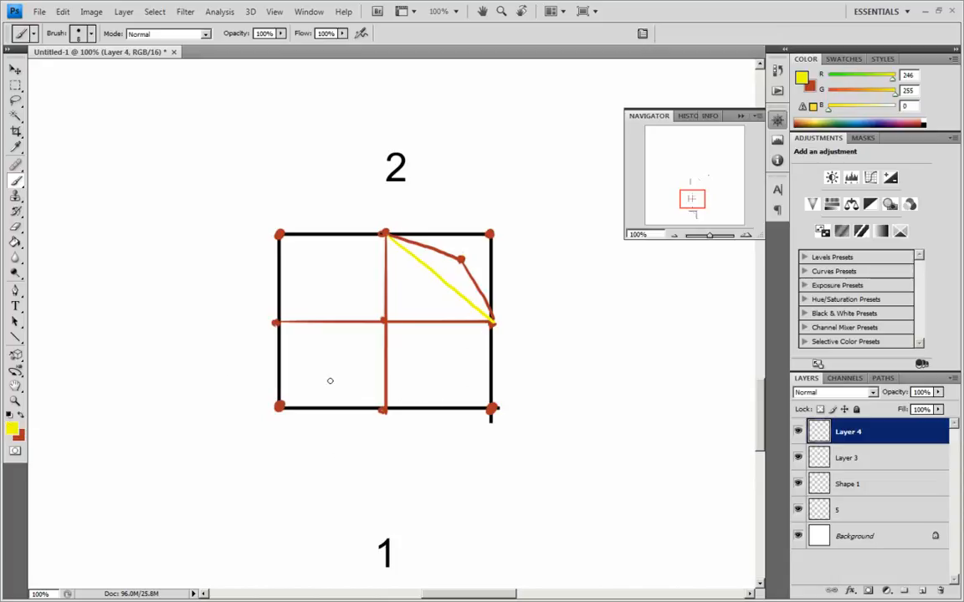
{"action": "left_click_drag", "start_coordinate": [382, 410], "coordinate": [492, 322]}
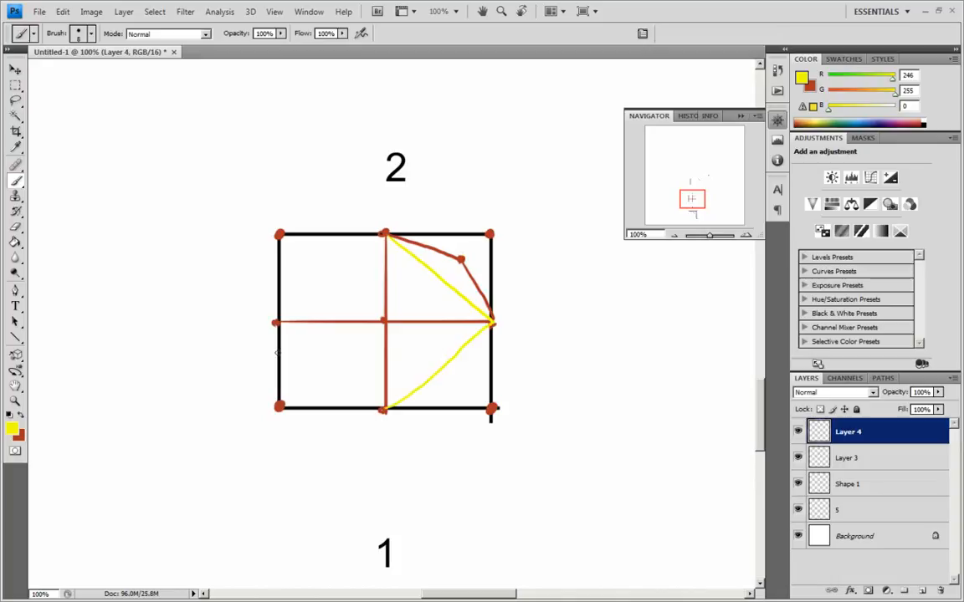
{"action": "left_click_drag", "start_coordinate": [279, 323], "coordinate": [383, 410]}
{"action": "left_click_drag", "start_coordinate": [279, 323], "coordinate": [382, 234]}
{"action": "left_click", "coordinate": [301, 259]}
{"action": "left_click", "coordinate": [300, 382]}
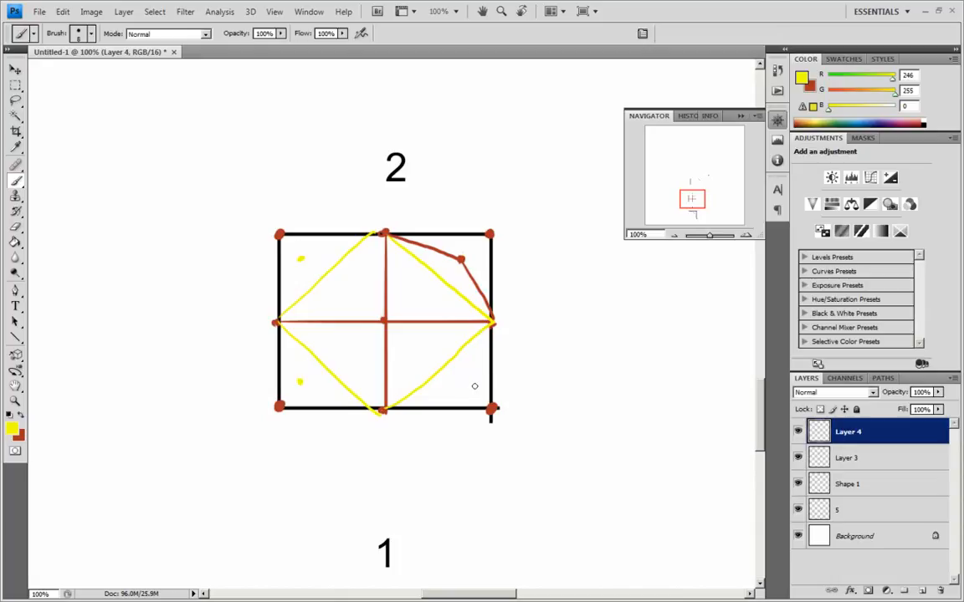
Connect the edge midpoints through the three yellow dots with red lines, completing the rounded eight-sided outline.
{"action": "key", "text": "x"}
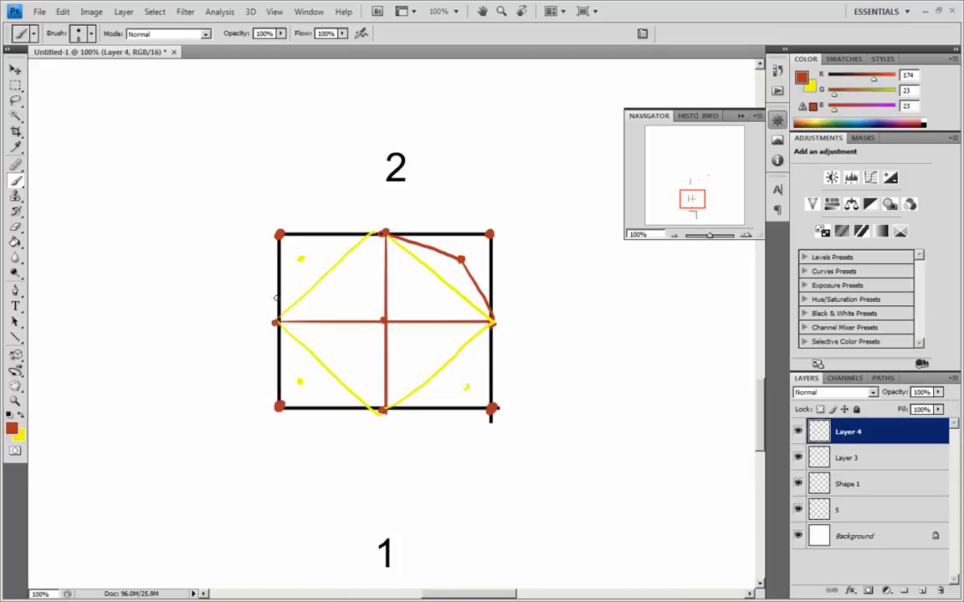
{"action": "left_click_drag", "start_coordinate": [301, 259], "coordinate": [281, 319]}
{"action": "left_click_drag", "start_coordinate": [305, 258], "coordinate": [381, 232]}
{"action": "mouse_move", "coordinate": [278, 322]}
{"action": "left_mouse_down"}
{"action": "mouse_move", "coordinate": [286, 368]}
{"action": "mouse_move", "coordinate": [308, 384]}
{"action": "mouse_move", "coordinate": [384, 411]}
{"action": "mouse_move", "coordinate": [461, 386]}
{"action": "left_mouse_up"}
{"action": "left_click_drag", "start_coordinate": [490, 323], "coordinate": [464, 386]}
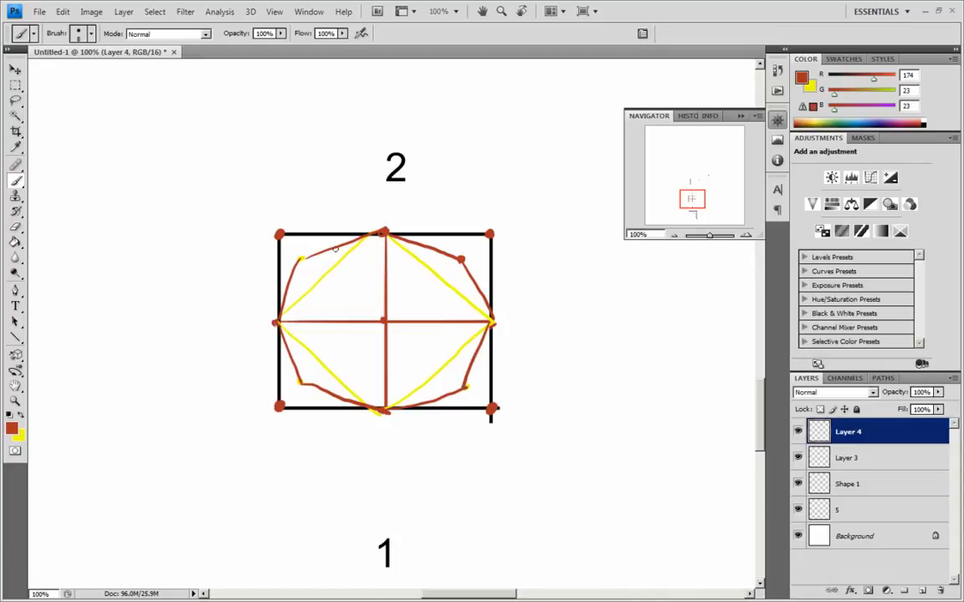
Erase the yellow diagonals from the upper-left, lower-left and lower-right quarters of the square in diagram 2.
{"action": "left_click", "coordinate": [15, 226]}
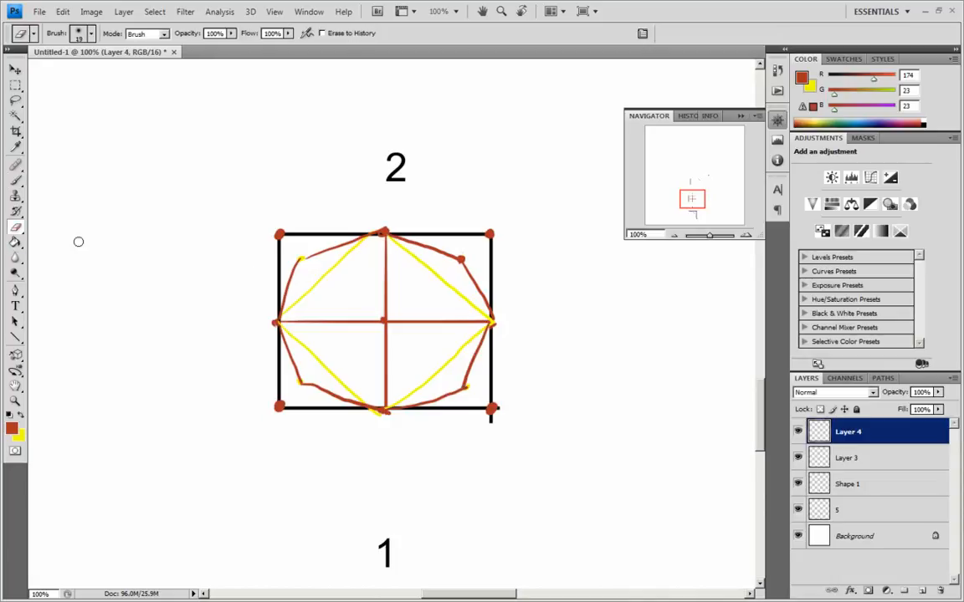
{"action": "mouse_move", "coordinate": [343, 264]}
{"action": "left_mouse_down"}
{"action": "mouse_move", "coordinate": [294, 301]}
{"action": "mouse_move", "coordinate": [354, 248]}
{"action": "left_mouse_up"}
{"action": "mouse_move", "coordinate": [315, 334]}
{"action": "left_mouse_down"}
{"action": "mouse_move", "coordinate": [293, 331]}
{"action": "mouse_move", "coordinate": [336, 381]}
{"action": "left_mouse_up"}
{"action": "mouse_move", "coordinate": [413, 374]}
{"action": "left_mouse_down"}
{"action": "mouse_move", "coordinate": [414, 392]}
{"action": "mouse_move", "coordinate": [451, 360]}
{"action": "left_mouse_up"}
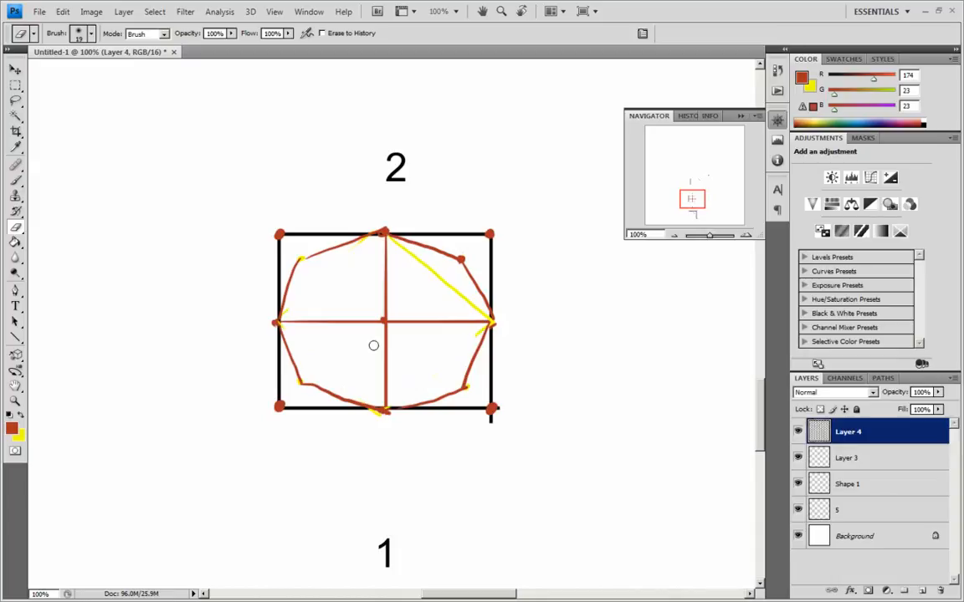
Number the four quarters of the square in diagram 2 with red handwritten digits 1, 2, 3 and 4.
{"action": "left_click", "coordinate": [16, 181]}
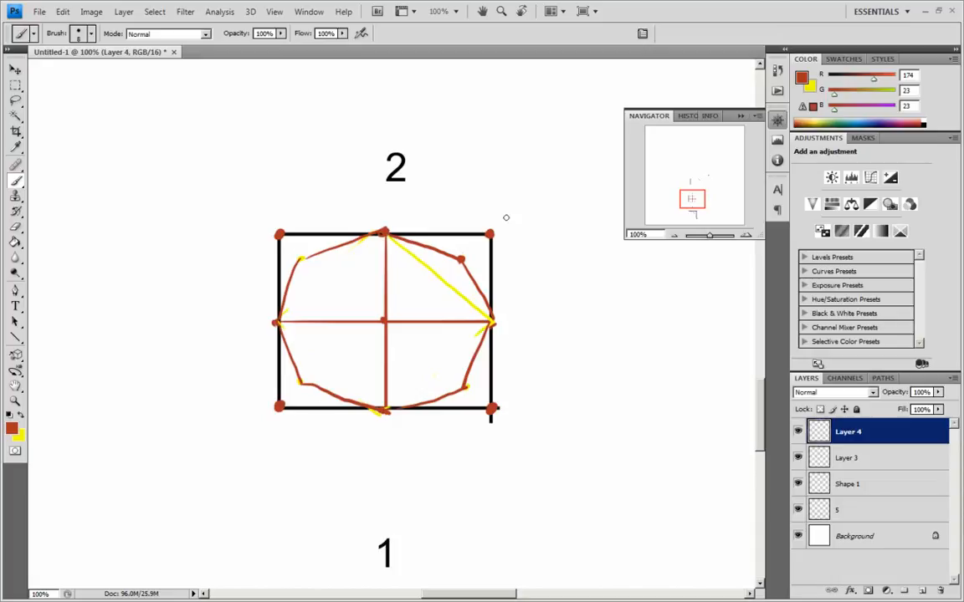
{"action": "left_click_drag", "start_coordinate": [338, 268], "coordinate": [337, 286]}
{"action": "left_click_drag", "start_coordinate": [416, 269], "coordinate": [439, 294]}
{"action": "mouse_move", "coordinate": [323, 351]}
{"action": "left_mouse_down"}
{"action": "mouse_move", "coordinate": [338, 353]}
{"action": "mouse_move", "coordinate": [329, 372]}
{"action": "left_mouse_up"}
{"action": "mouse_move", "coordinate": [415, 345]}
{"action": "left_mouse_down"}
{"action": "mouse_move", "coordinate": [433, 362]}
{"action": "mouse_move", "coordinate": [422, 378]}
{"action": "left_mouse_up"}
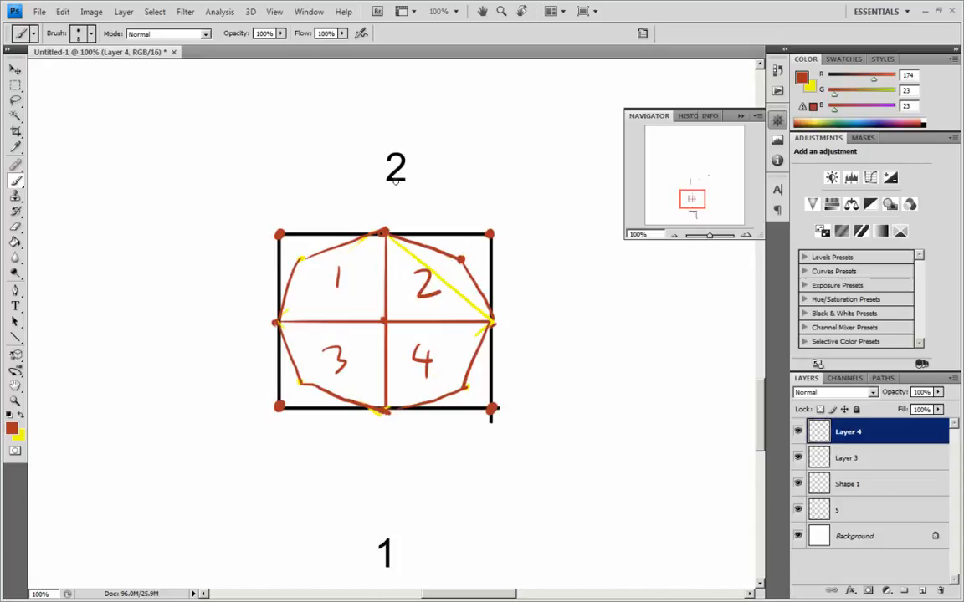
Try marking the middles of both black edges in diagram 1 with short red strokes across them.
{"action": "mouse_move", "coordinate": [387, 123]}
{"action": "left_mouse_down"}
{"action": "mouse_move", "coordinate": [376, 151]}
{"action": "mouse_move", "coordinate": [349, 484]}
{"action": "left_mouse_up"}
{"action": "left_click_drag", "start_coordinate": [296, 374], "coordinate": [295, 429]}
{"action": "left_click_drag", "start_coordinate": [460, 389], "coordinate": [248, 400]}
{"action": "mouse_move", "coordinate": [296, 402]}
{"action": "left_mouse_down"}
{"action": "mouse_move", "coordinate": [197, 403]}
{"action": "mouse_move", "coordinate": [478, 404]}
{"action": "left_mouse_up"}
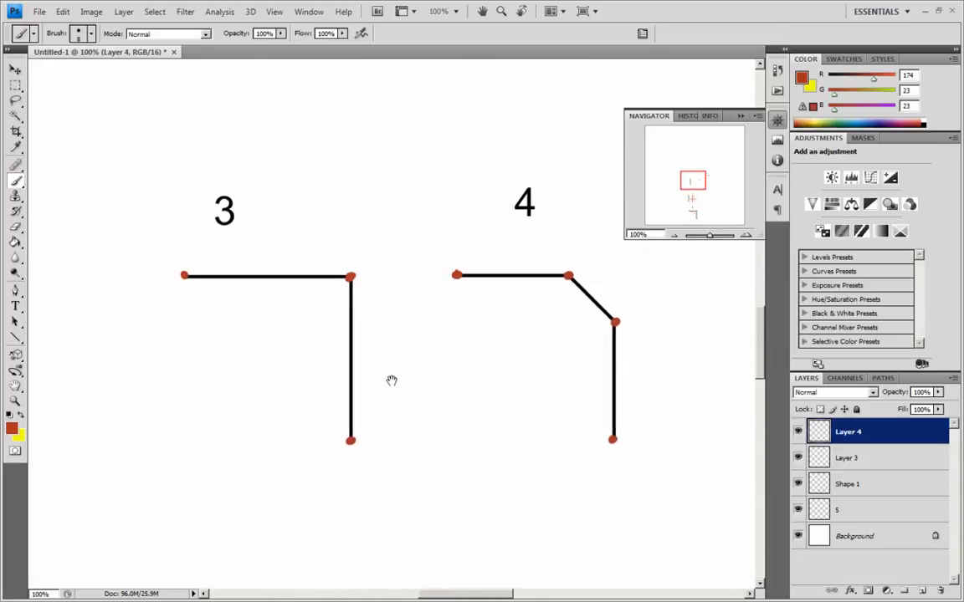
{"action": "key", "text": "space"}
{"action": "left_click_drag", "start_coordinate": [393, 532], "coordinate": [333, 198]}
{"action": "mouse_move", "coordinate": [358, 538]}
{"action": "left_mouse_down"}
{"action": "mouse_move", "coordinate": [300, 184]}
{"action": "mouse_move", "coordinate": [293, 225]}
{"action": "left_mouse_up"}
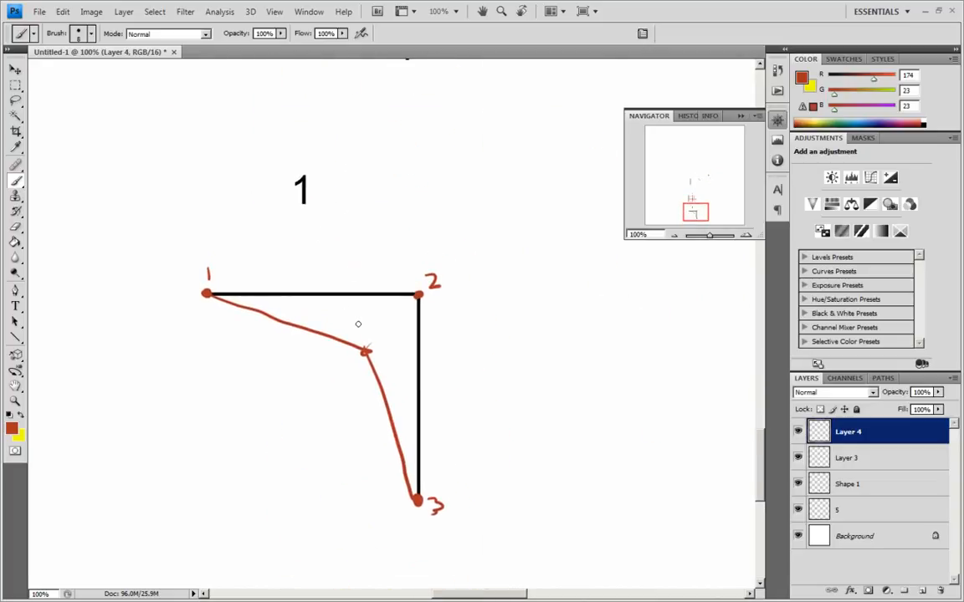
{"action": "left_click_drag", "start_coordinate": [313, 280], "coordinate": [312, 308]}
{"action": "left_click_drag", "start_coordinate": [404, 392], "coordinate": [436, 397]}
{"action": "key", "text": "ctrl+alt+z"}
{"action": "key", "text": "ctrl+alt+z"}
Place red dots at the midpoints of both edges in diagram 3 and draw red lines from them to the outer endpoints.
{"action": "left_click_drag", "start_coordinate": [321, 96], "coordinate": [340, 486]}
{"action": "left_click_drag", "start_coordinate": [302, 372], "coordinate": [337, 479]}
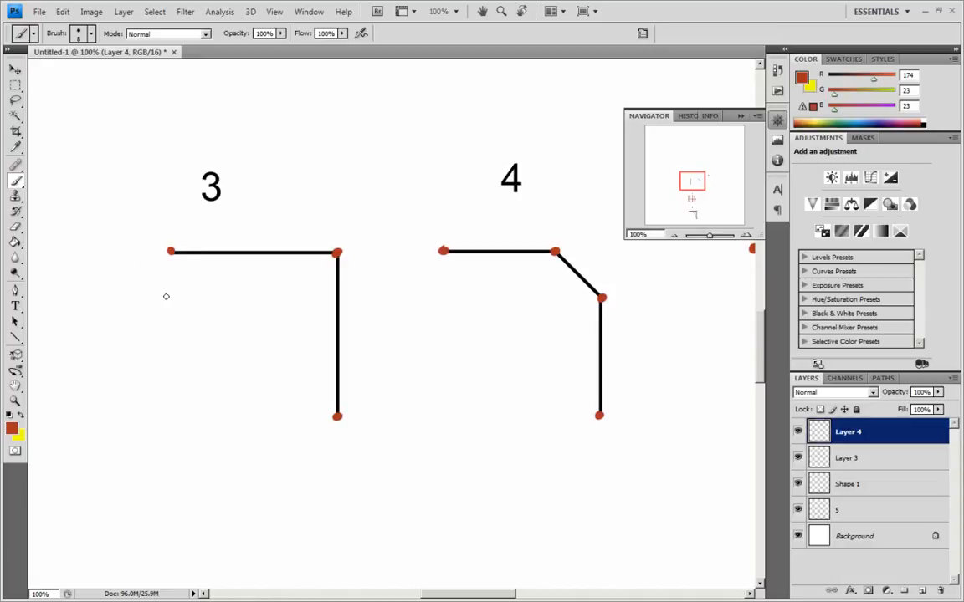
{"action": "left_click_drag", "start_coordinate": [218, 297], "coordinate": [269, 303]}
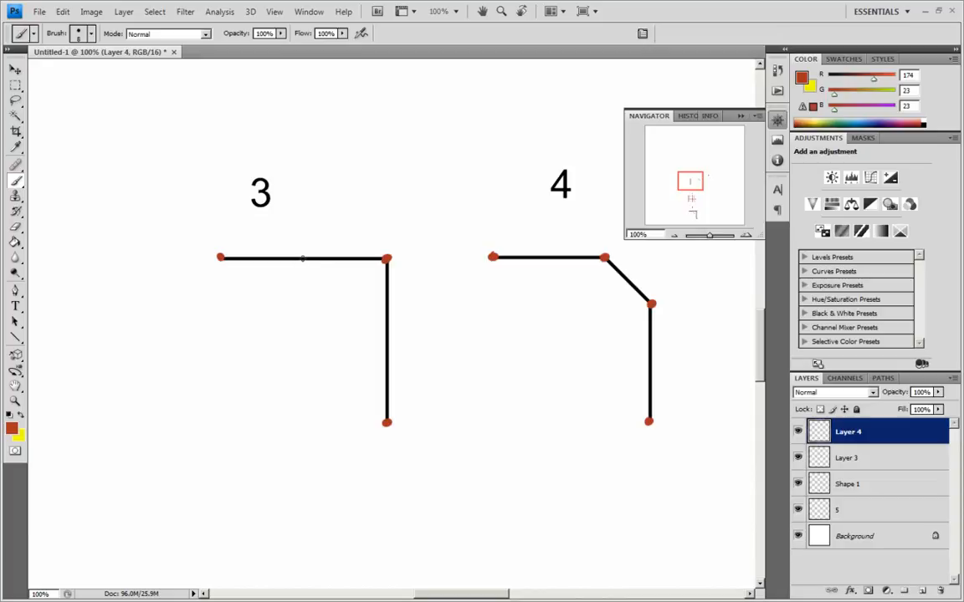
{"action": "left_click", "coordinate": [386, 343]}
{"action": "left_click_drag", "start_coordinate": [234, 258], "coordinate": [360, 258]}
{"action": "key", "text": "ctrl+alt+z"}
{"action": "key", "text": "ctrl+alt+z"}
{"action": "left_click_drag", "start_coordinate": [220, 258], "coordinate": [303, 260]}
{"action": "left_click_drag", "start_coordinate": [386, 342], "coordinate": [387, 421]}
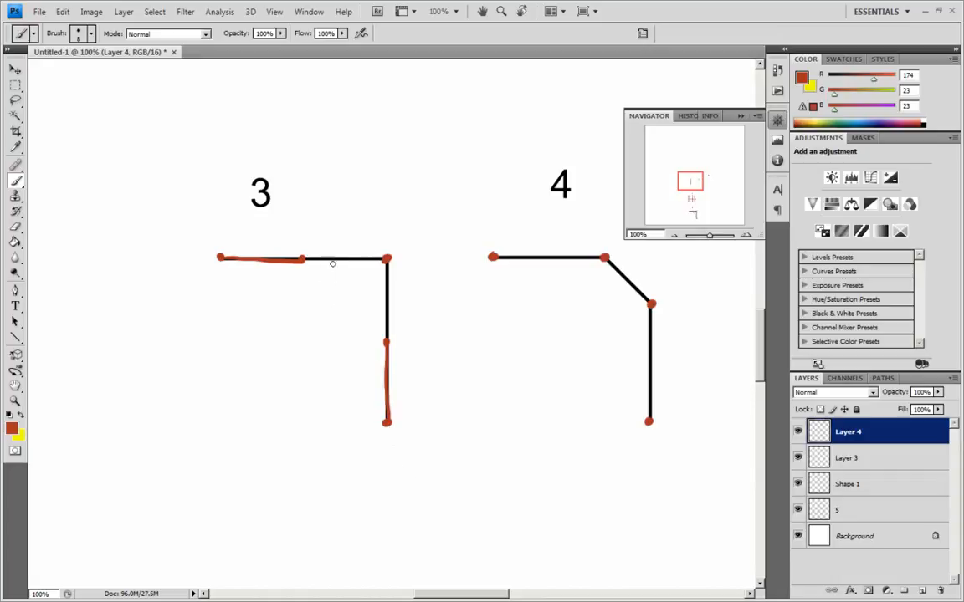
Try a red arc around the corner of diagram 3 and redraw the red line along the lower half of its vertical edge.
{"action": "left_click_drag", "start_coordinate": [357, 256], "coordinate": [400, 281]}
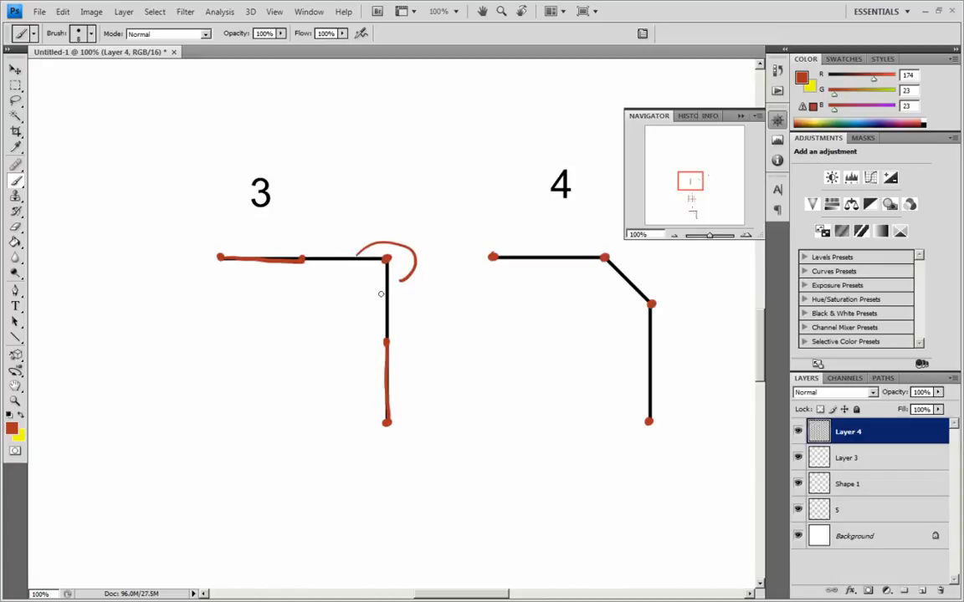
{"action": "key", "text": "ctrl+alt+z"}
{"action": "key", "text": "ctrl+alt+z"}
{"action": "left_click_drag", "start_coordinate": [386, 343], "coordinate": [386, 420]}
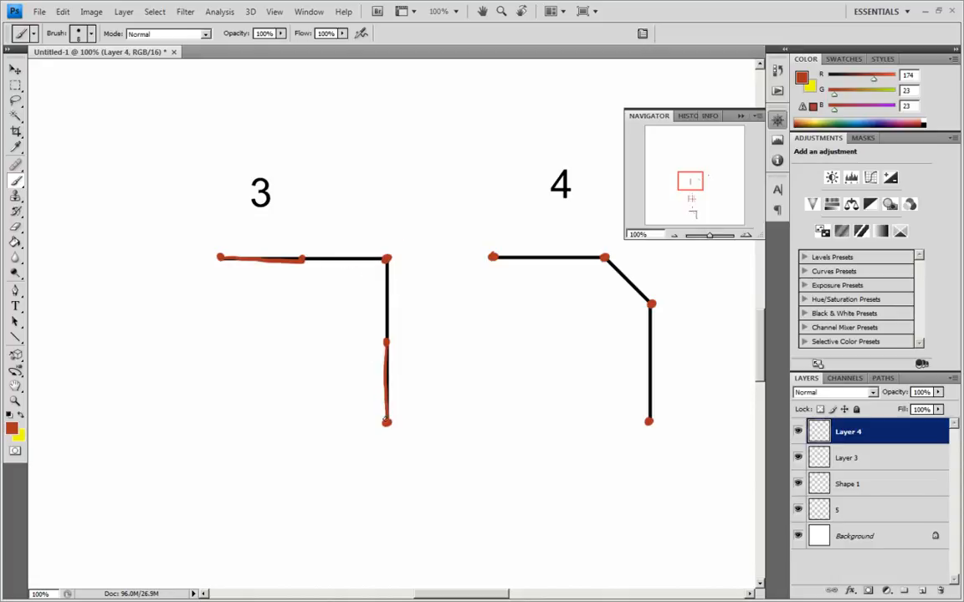
Draw a yellow diagonal between the midpoints in diagram 3, add a yellow dot near the corner, and trace the rounded red outline through it.
{"action": "key", "text": "x"}
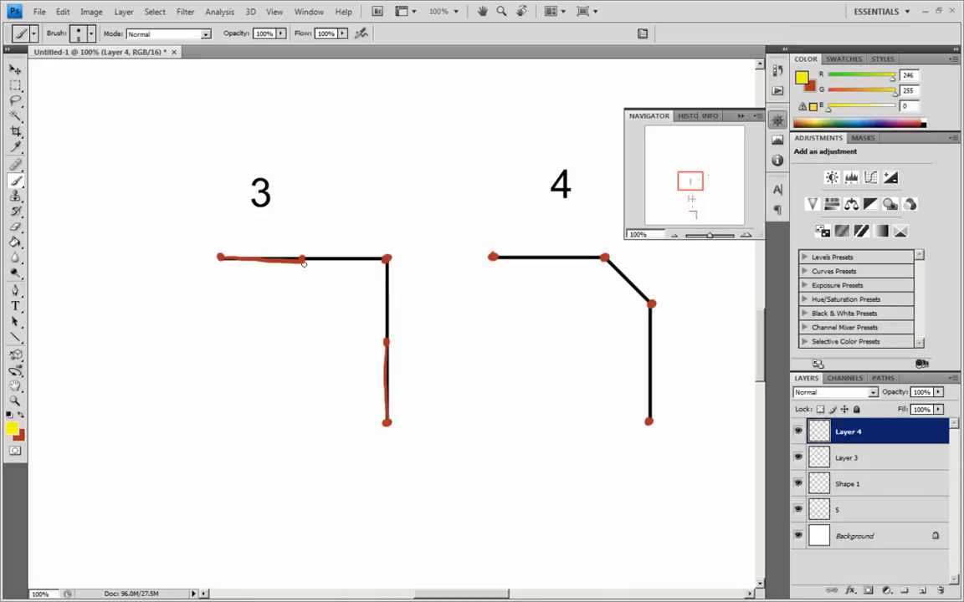
{"action": "left_click_drag", "start_coordinate": [302, 260], "coordinate": [384, 338]}
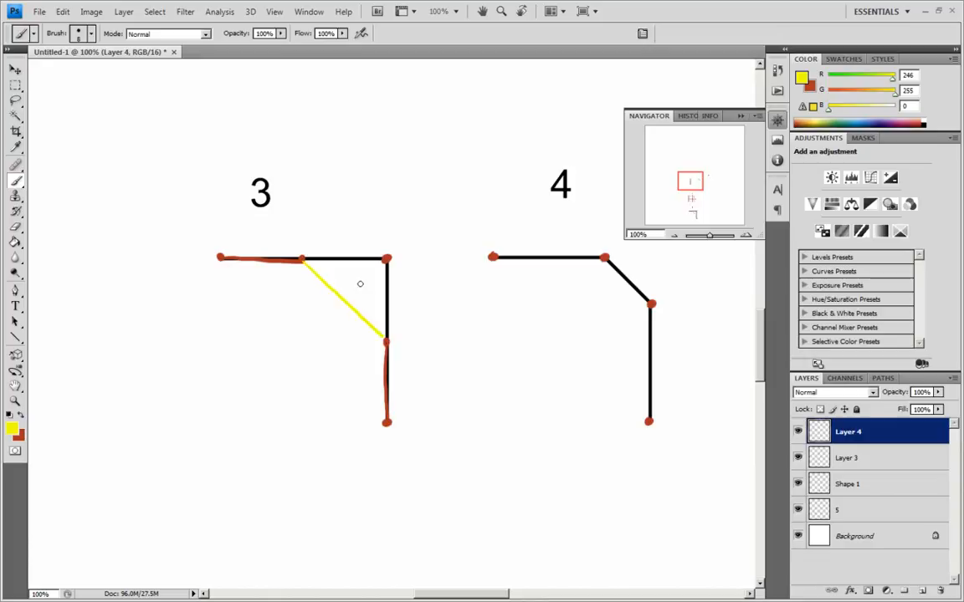
{"action": "key", "text": "x"}
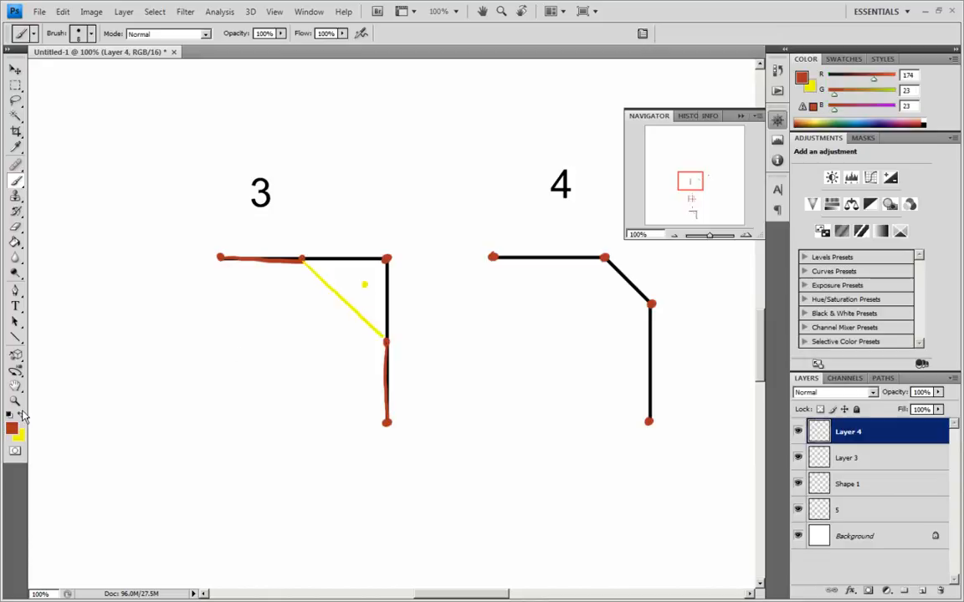
{"action": "mouse_move", "coordinate": [303, 258]}
{"action": "left_mouse_down"}
{"action": "mouse_move", "coordinate": [358, 278]}
{"action": "mouse_move", "coordinate": [386, 341]}
{"action": "left_mouse_up"}
{"action": "mouse_move", "coordinate": [219, 259]}
{"action": "left_mouse_down"}
{"action": "mouse_move", "coordinate": [283, 258]}
{"action": "mouse_move", "coordinate": [358, 280]}
{"action": "mouse_move", "coordinate": [386, 368]}
{"action": "mouse_move", "coordinate": [387, 414]}
{"action": "left_mouse_up"}
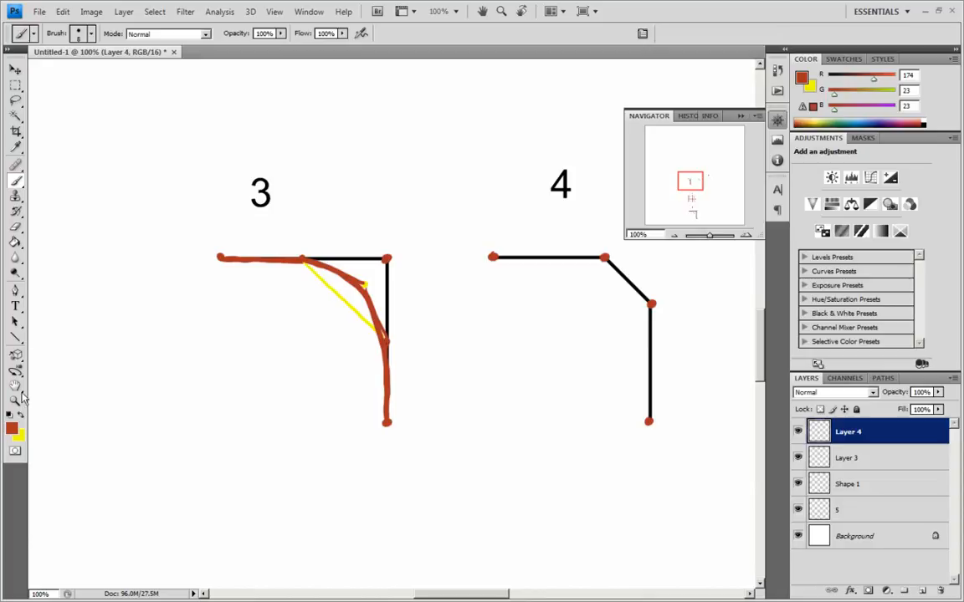
Erase the yellow diagonal in diagram 3 and number its three original vertices 1, 2 and 3 in red.
{"action": "left_click", "coordinate": [15, 224]}
{"action": "mouse_move", "coordinate": [308, 268]}
{"action": "left_mouse_down"}
{"action": "mouse_move", "coordinate": [370, 333]}
{"action": "mouse_move", "coordinate": [373, 414]}
{"action": "mouse_move", "coordinate": [279, 437]}
{"action": "mouse_move", "coordinate": [254, 452]}
{"action": "mouse_move", "coordinate": [262, 455]}
{"action": "left_mouse_up"}
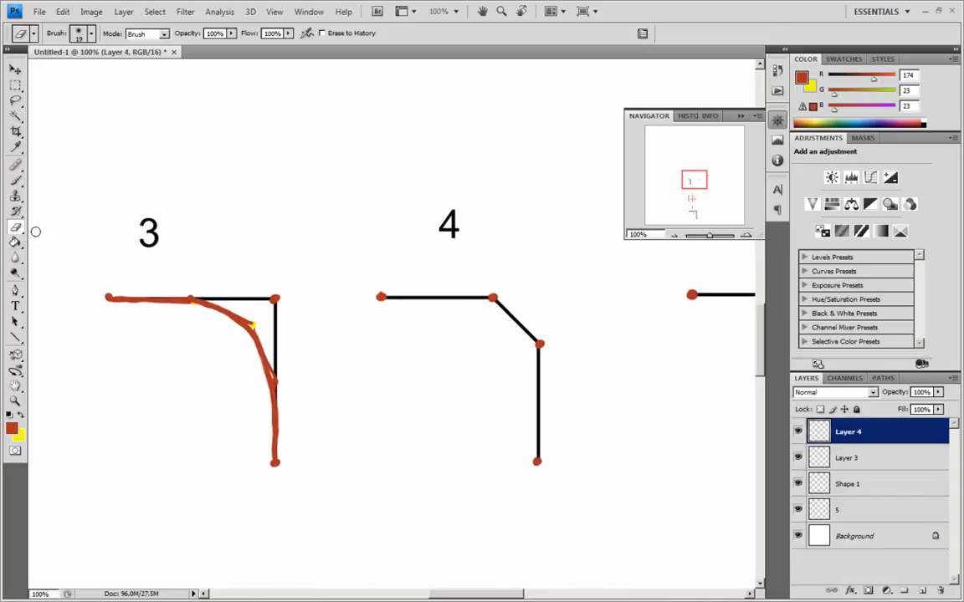
{"action": "left_click", "coordinate": [16, 179]}
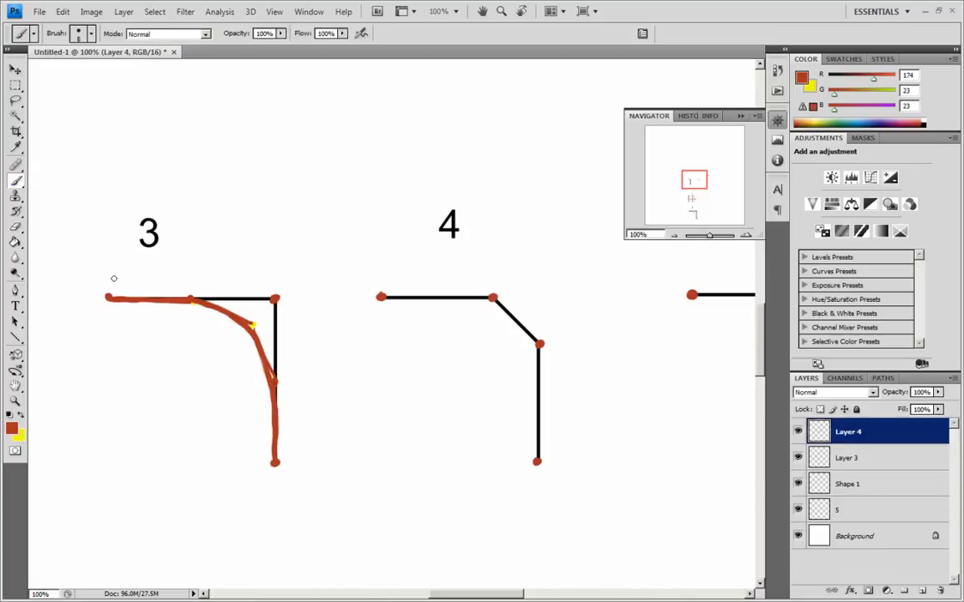
{"action": "left_click_drag", "start_coordinate": [112, 265], "coordinate": [113, 278]}
{"action": "left_click_drag", "start_coordinate": [285, 278], "coordinate": [299, 294]}
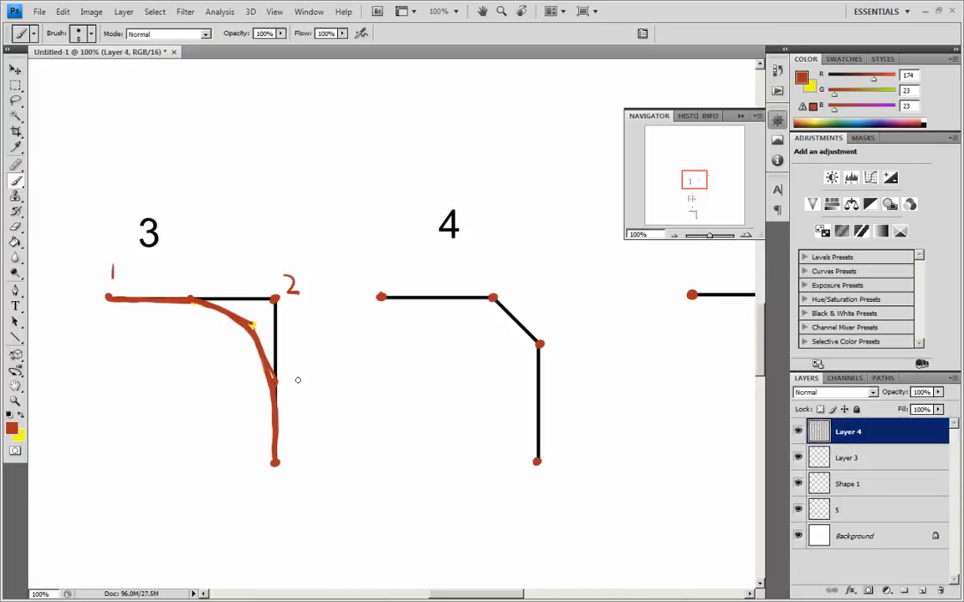
{"action": "left_click_drag", "start_coordinate": [284, 454], "coordinate": [285, 471]}
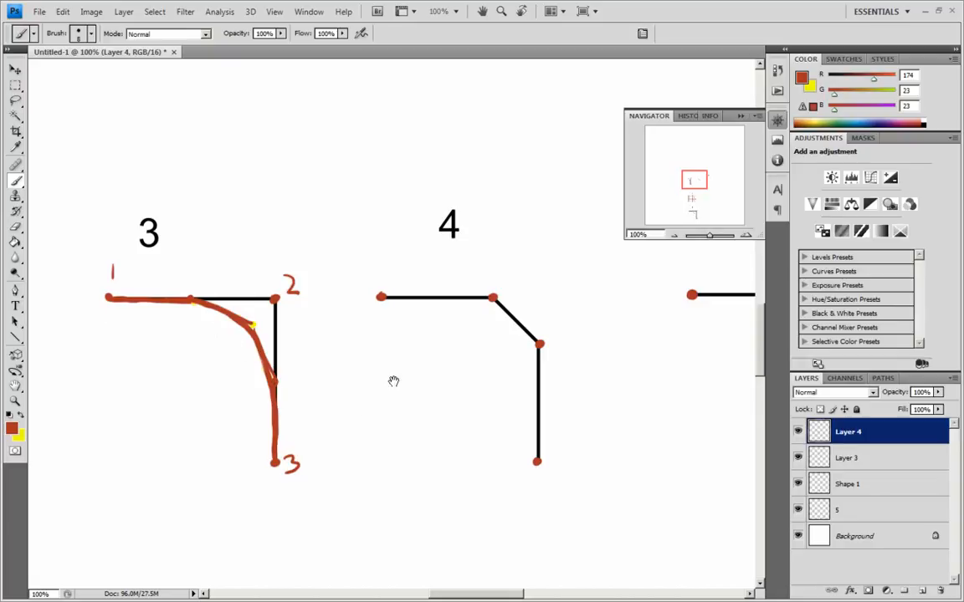
Number the four vertices of the beveled corner in diagram 4 as 1, 2, 3 and 4 in red.
{"action": "left_click_drag", "start_coordinate": [394, 383], "coordinate": [378, 379]}
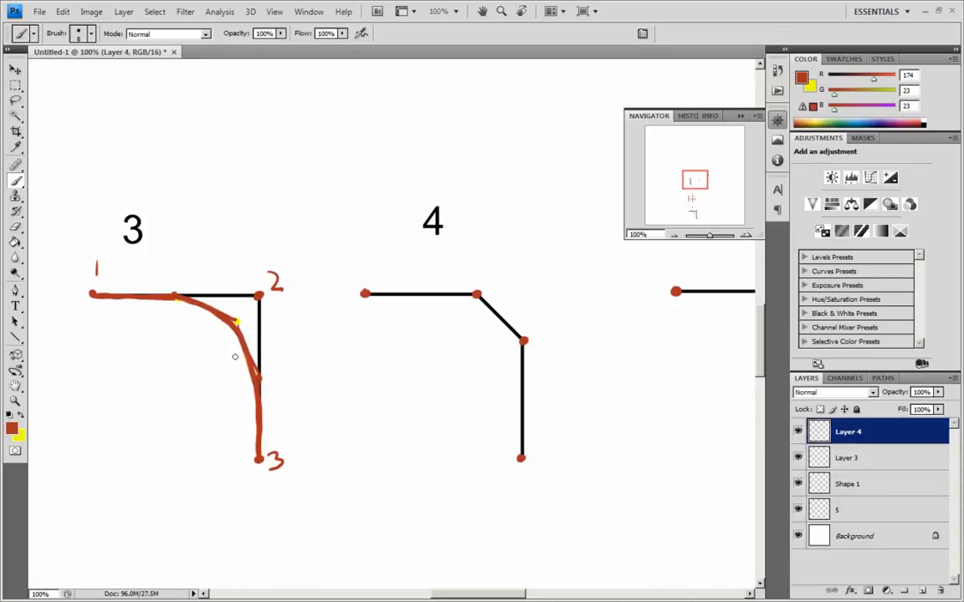
{"action": "left_click_drag", "start_coordinate": [406, 347], "coordinate": [351, 355]}
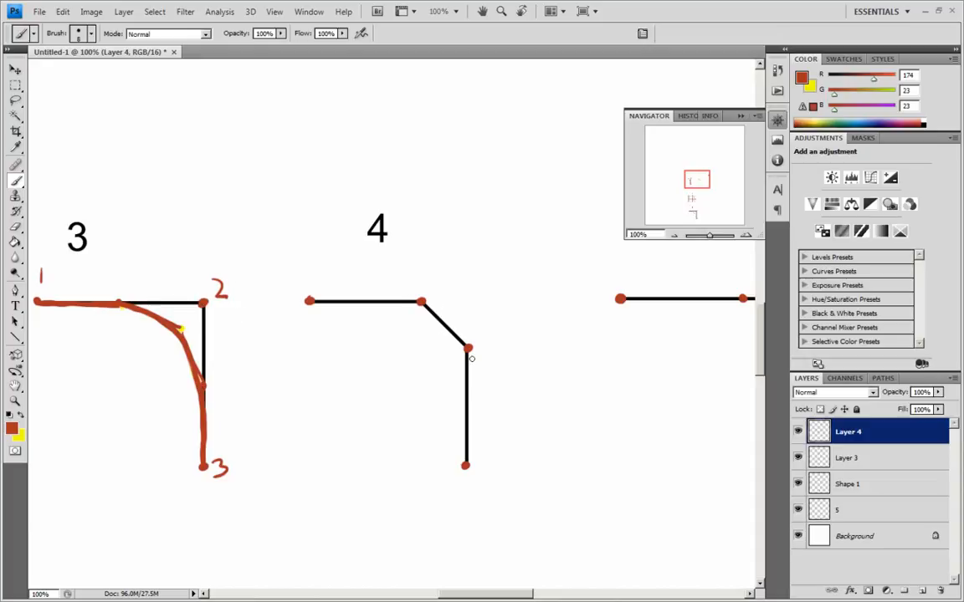
{"action": "left_click_drag", "start_coordinate": [306, 276], "coordinate": [307, 289]}
{"action": "left_click_drag", "start_coordinate": [427, 284], "coordinate": [436, 295]}
{"action": "left_click_drag", "start_coordinate": [476, 330], "coordinate": [476, 343]}
{"action": "left_click_drag", "start_coordinate": [479, 449], "coordinate": [482, 471]}
Dot the midpoints of the three edges in diagram 4 and draw red lines from endpoints 1 and 4 to their nearest midpoints.
{"action": "mouse_move", "coordinate": [415, 330]}
{"action": "left_mouse_down"}
{"action": "mouse_move", "coordinate": [365, 343]}
{"action": "mouse_move", "coordinate": [359, 370]}
{"action": "mouse_move", "coordinate": [370, 343]}
{"action": "left_mouse_up"}
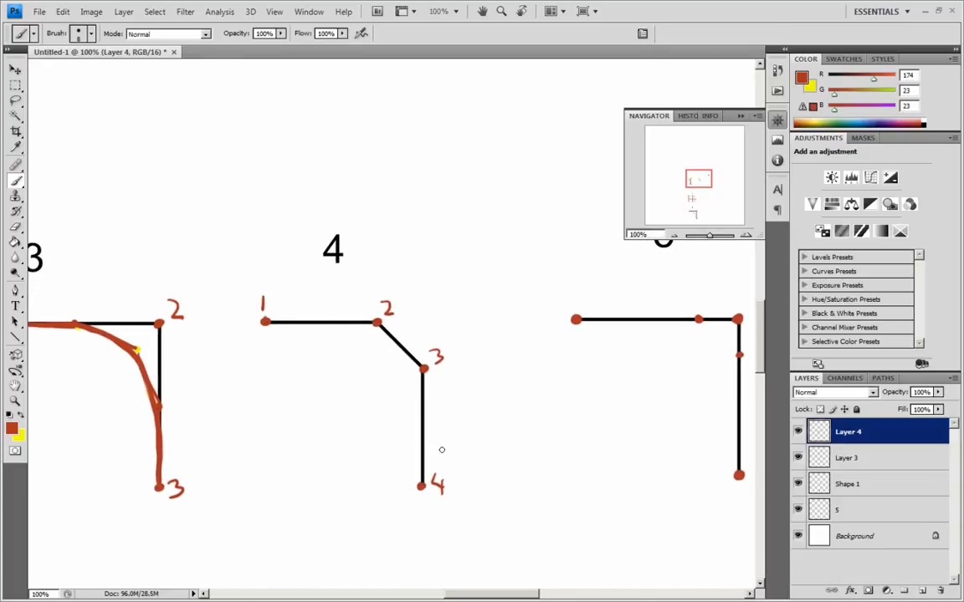
{"action": "left_click", "coordinate": [321, 322]}
{"action": "left_click_drag", "start_coordinate": [266, 321], "coordinate": [321, 321]}
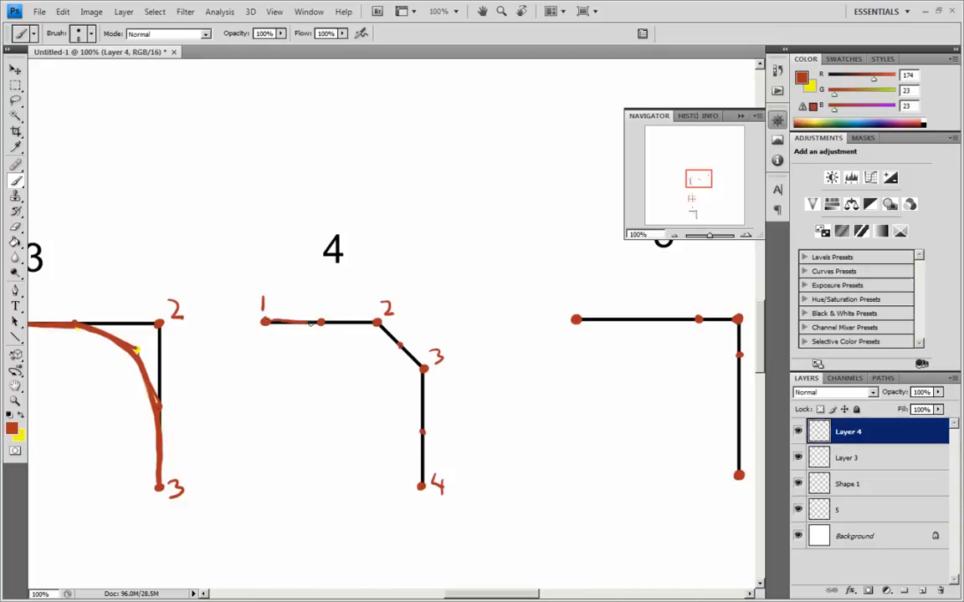
{"action": "left_click_drag", "start_coordinate": [423, 433], "coordinate": [421, 485]}
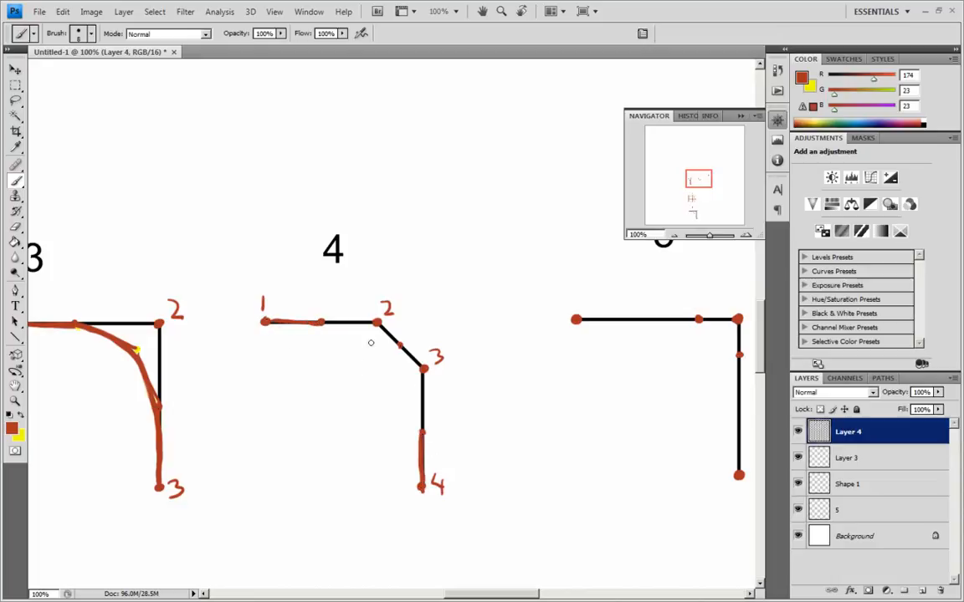
{"action": "mouse_move", "coordinate": [361, 323]}
{"action": "left_mouse_down"}
{"action": "mouse_move", "coordinate": [387, 310]}
{"action": "mouse_move", "coordinate": [396, 331]}
{"action": "left_mouse_up"}
{"action": "key", "text": "ctrl+z"}
Draw a yellow line at 54% brush opacity from the top-edge midpoint to the bevel midpoint in diagram 4, with a faint dot near vertex 2.
{"action": "left_click", "coordinate": [22, 418]}
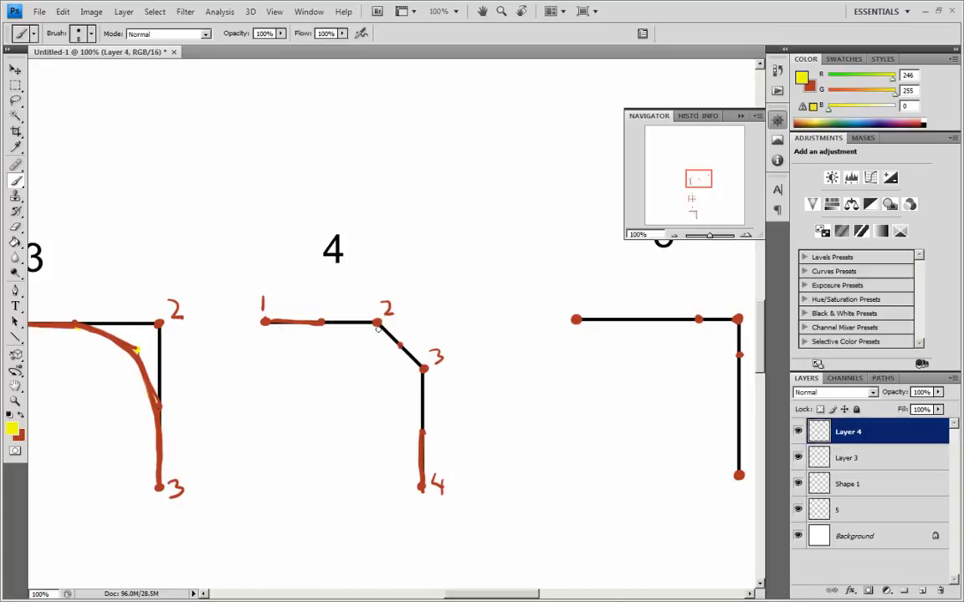
{"action": "left_click", "coordinate": [281, 35]}
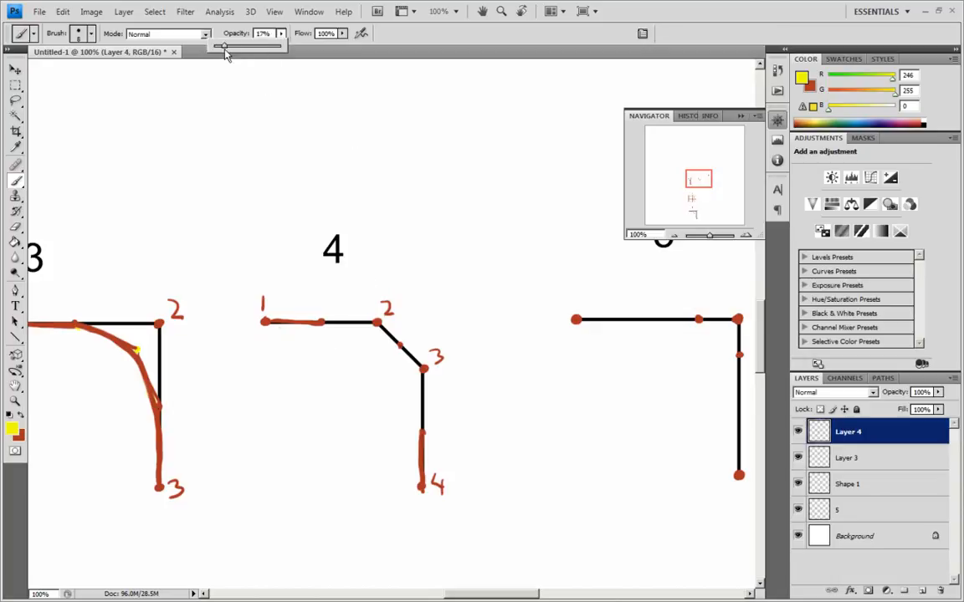
{"action": "left_click", "coordinate": [330, 328]}
{"action": "left_click_drag", "start_coordinate": [369, 338], "coordinate": [400, 345]}
{"action": "left_click", "coordinate": [281, 34]}
{"action": "left_click_drag", "start_coordinate": [306, 48], "coordinate": [308, 49]}
{"action": "left_click_drag", "start_coordinate": [323, 323], "coordinate": [400, 344]}
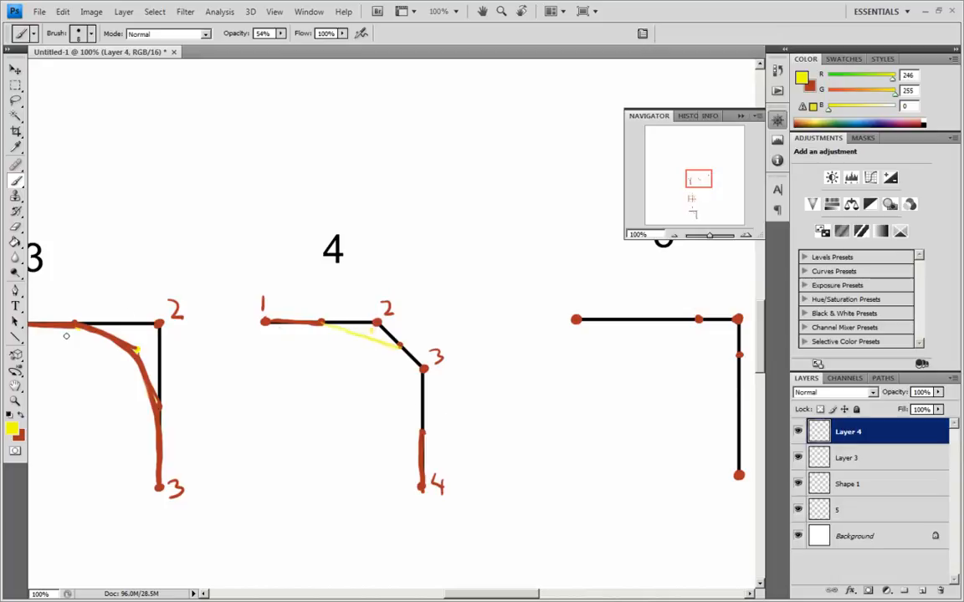
Trace the rounded red outline at 100% opacity through the midpoints in diagram 4, from the top edge to the vertical edge.
{"action": "left_click", "coordinate": [21, 416]}
{"action": "mouse_move", "coordinate": [280, 33]}
{"action": "left_mouse_down"}
{"action": "mouse_move", "coordinate": [286, 49]}
{"action": "mouse_move", "coordinate": [411, 40]}
{"action": "left_mouse_up"}
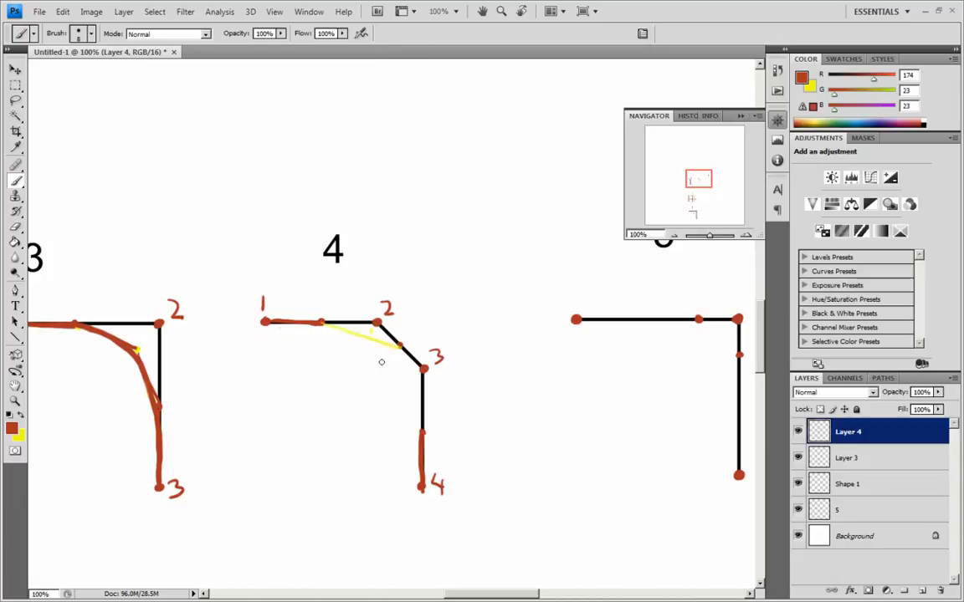
{"action": "mouse_move", "coordinate": [328, 323]}
{"action": "left_mouse_down"}
{"action": "mouse_move", "coordinate": [364, 328]}
{"action": "mouse_move", "coordinate": [407, 354]}
{"action": "mouse_move", "coordinate": [420, 429]}
{"action": "left_mouse_up"}
{"action": "left_click_drag", "start_coordinate": [363, 383], "coordinate": [453, 379]}
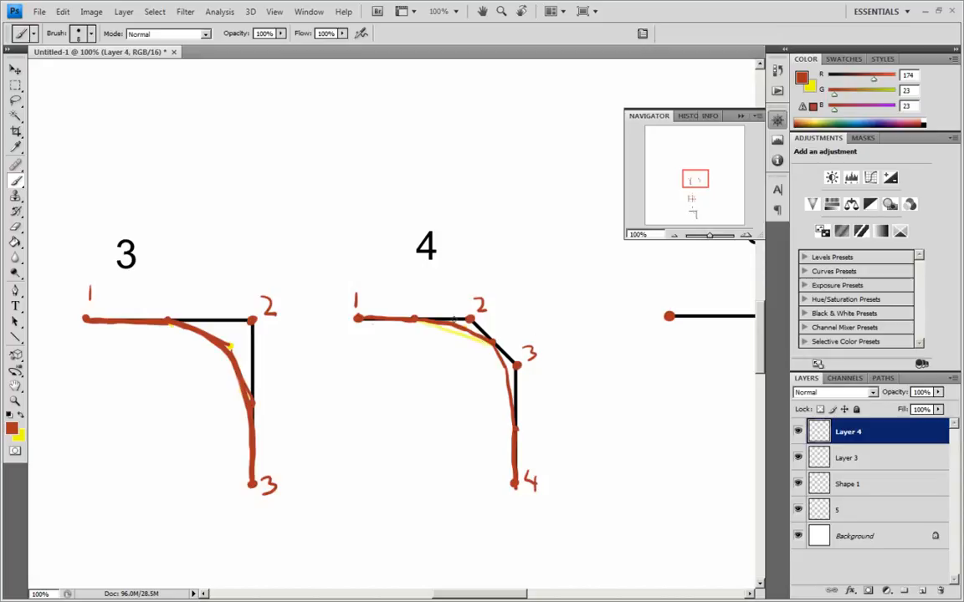
Try circling the corner vertex and its two close neighbouring vertices in diagram 5 in red.
{"action": "key", "text": "space"}
{"action": "left_click_drag", "start_coordinate": [591, 355], "coordinate": [271, 355]}
{"action": "left_click_drag", "start_coordinate": [376, 363], "coordinate": [361, 369]}
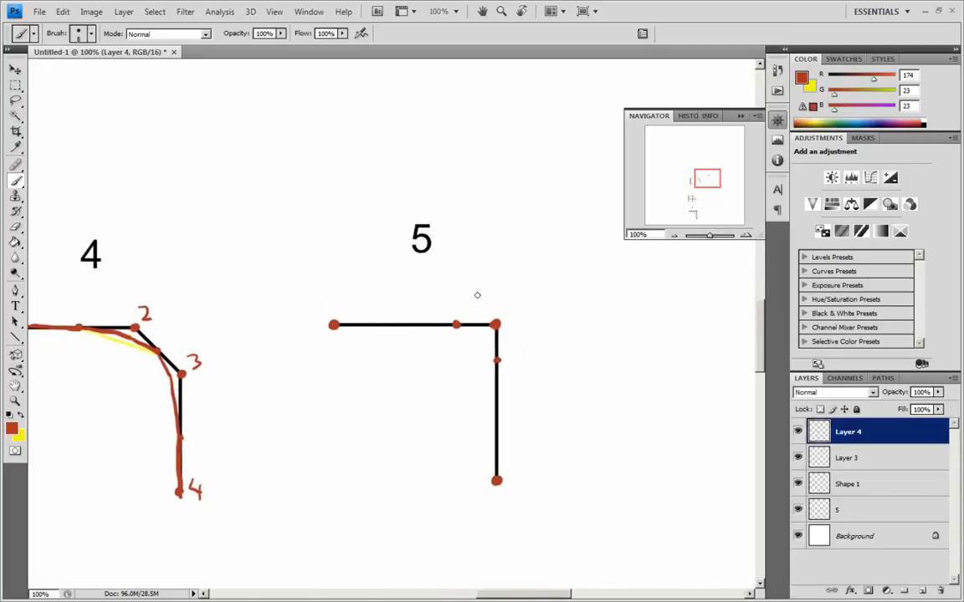
{"action": "mouse_move", "coordinate": [513, 305]}
{"action": "left_mouse_down"}
{"action": "mouse_move", "coordinate": [422, 334]}
{"action": "mouse_move", "coordinate": [429, 293]}
{"action": "left_mouse_up"}
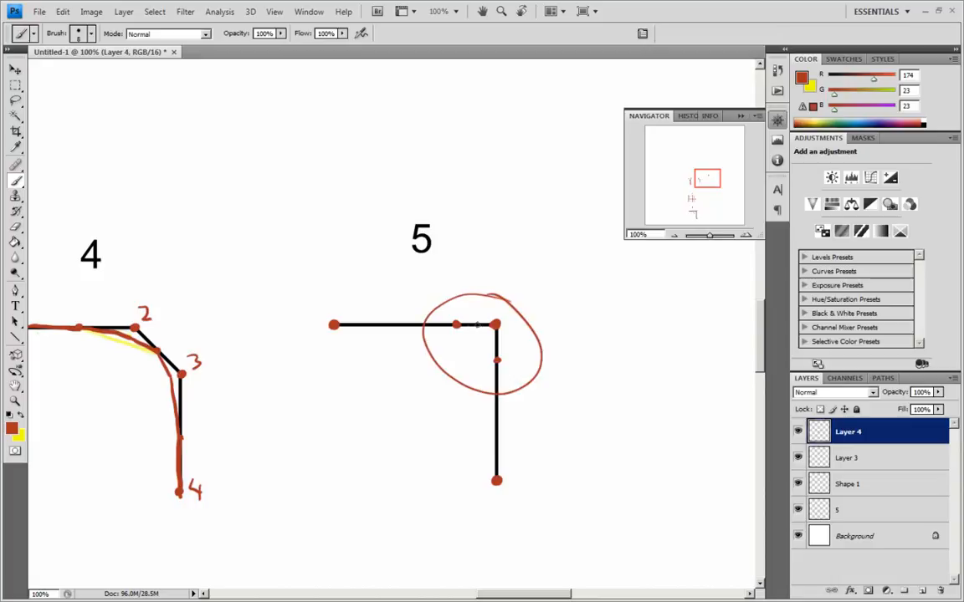
{"action": "key", "text": "ctrl+z"}
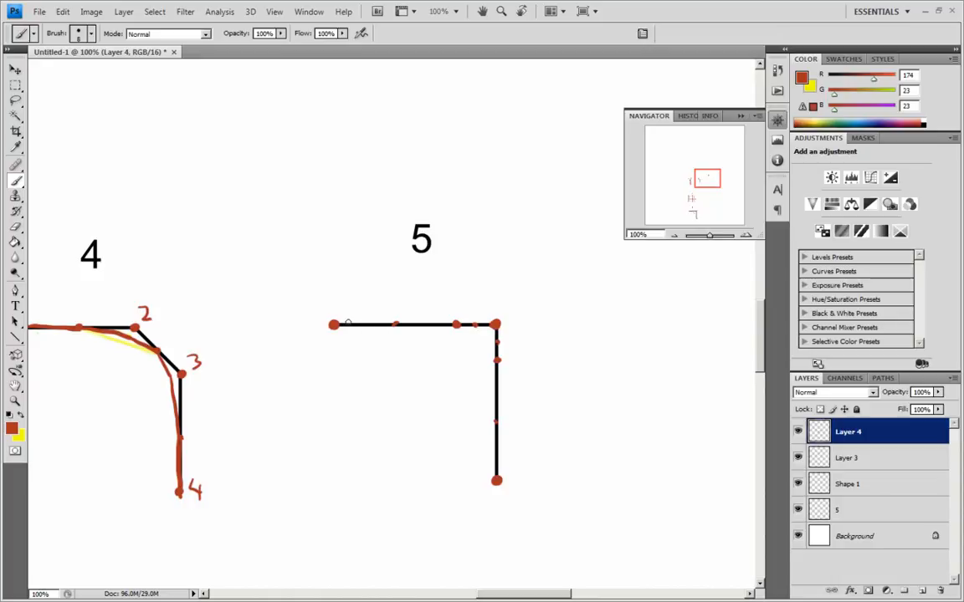
Trace red lines over diagram 5's long segments, from both endpoints through the midpoints to the vertices close to the corner.
{"action": "mouse_move", "coordinate": [345, 325]}
{"action": "left_mouse_down"}
{"action": "mouse_move", "coordinate": [395, 324]}
{"action": "mouse_move", "coordinate": [385, 329]}
{"action": "left_mouse_up"}
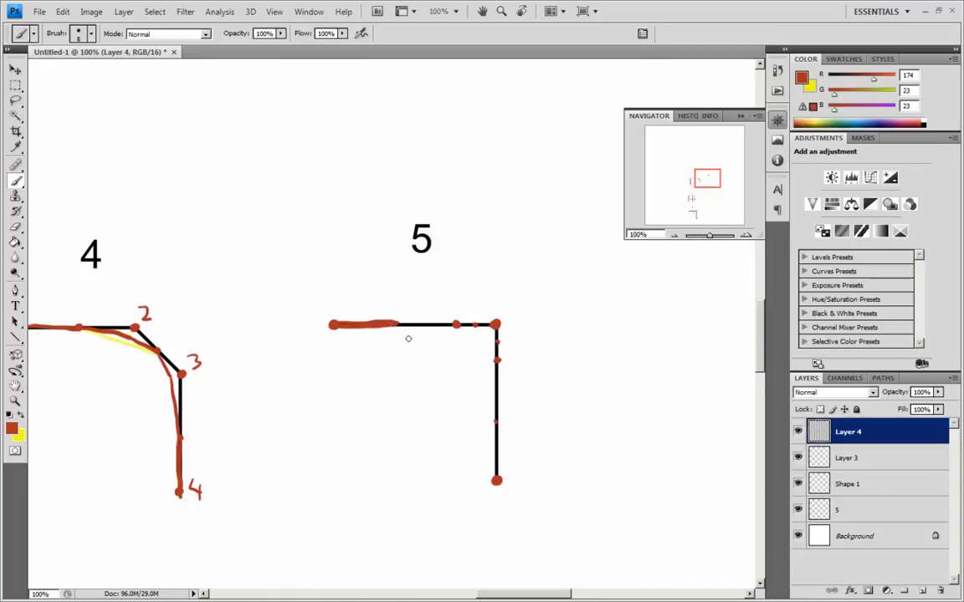
{"action": "left_click_drag", "start_coordinate": [496, 423], "coordinate": [497, 477]}
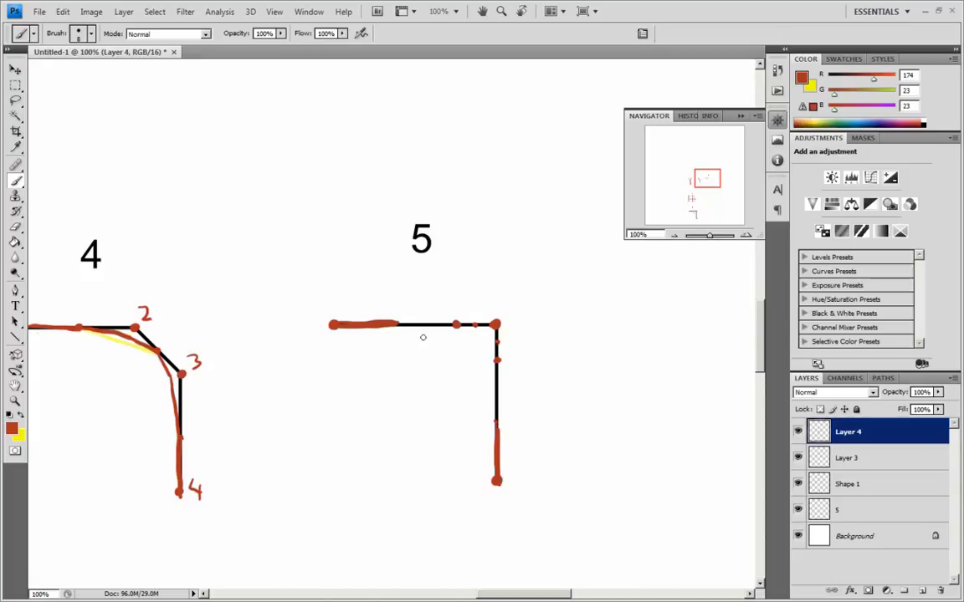
{"action": "left_click_drag", "start_coordinate": [425, 324], "coordinate": [444, 324]}
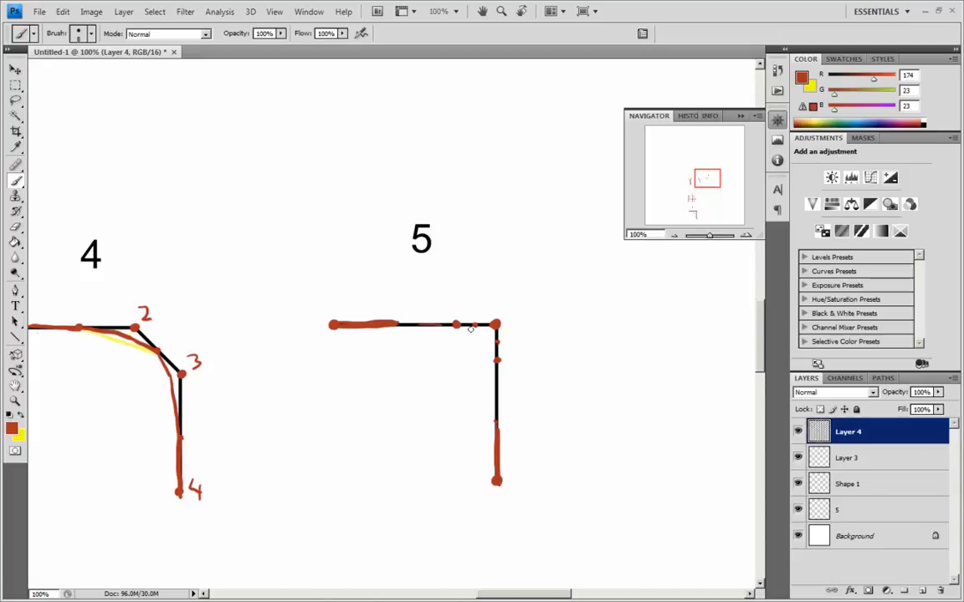
{"action": "mouse_move", "coordinate": [362, 324]}
{"action": "left_mouse_down"}
{"action": "mouse_move", "coordinate": [452, 324]}
{"action": "mouse_move", "coordinate": [393, 326]}
{"action": "left_mouse_up"}
{"action": "left_click_drag", "start_coordinate": [495, 364], "coordinate": [494, 420]}
Extend the red lines in diagram 5 to the midpoints of the short corner segments and undo the last stroke.
{"action": "left_click_drag", "start_coordinate": [449, 303], "coordinate": [417, 303]}
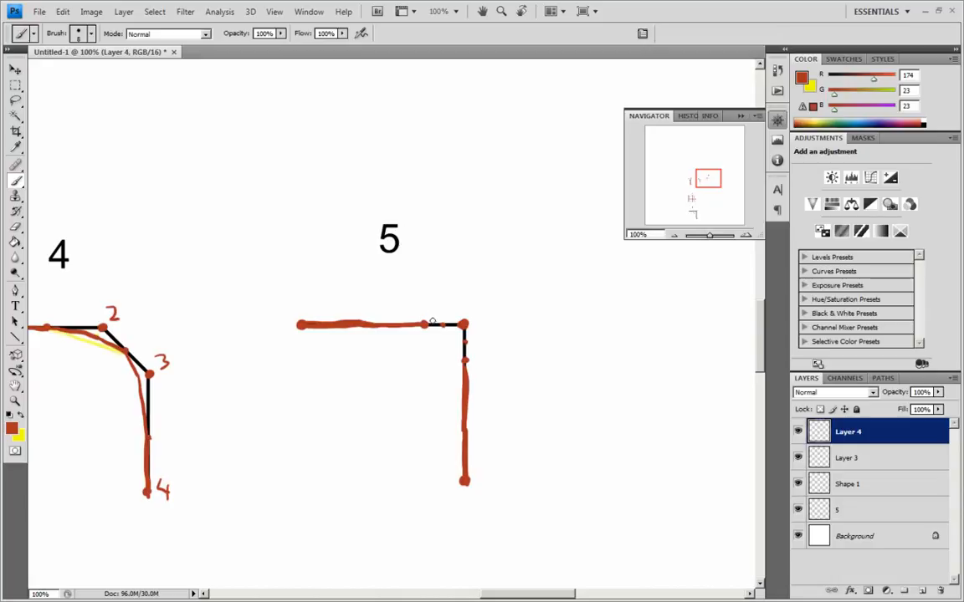
{"action": "mouse_move", "coordinate": [432, 325]}
{"action": "left_mouse_down"}
{"action": "mouse_move", "coordinate": [425, 327]}
{"action": "mouse_move", "coordinate": [466, 358]}
{"action": "left_mouse_up"}
{"action": "mouse_move", "coordinate": [452, 321]}
{"action": "left_mouse_down"}
{"action": "mouse_move", "coordinate": [479, 316]}
{"action": "mouse_move", "coordinate": [474, 333]}
{"action": "left_mouse_up"}
{"action": "key", "text": "ctrl+z"}
Draw a yellow line joining the two short-segment midpoints at diagram 5's corner and add a yellow dot between it and the vertex.
{"action": "left_click", "coordinate": [744, 236]}
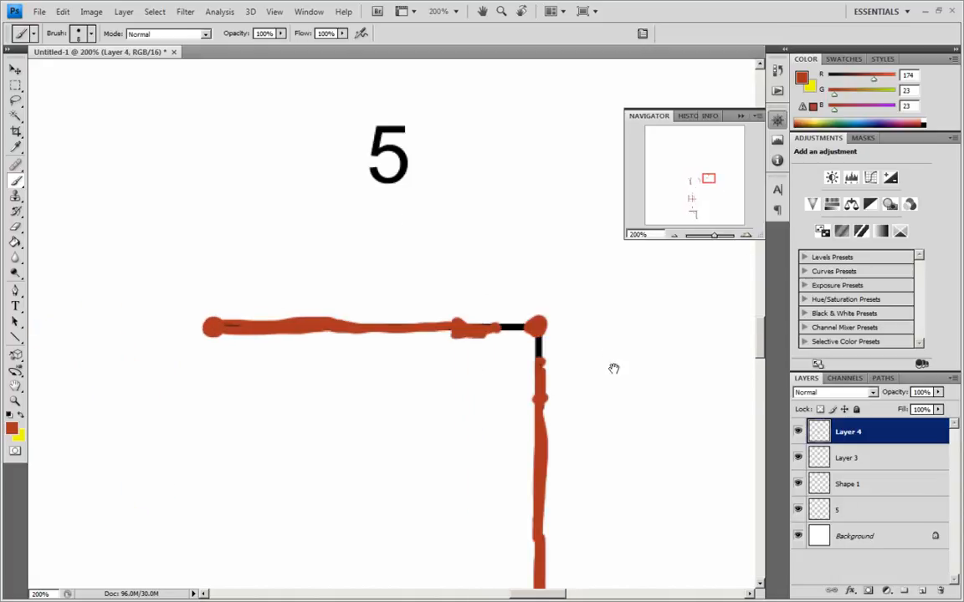
{"action": "left_click_drag", "start_coordinate": [615, 360], "coordinate": [544, 324]}
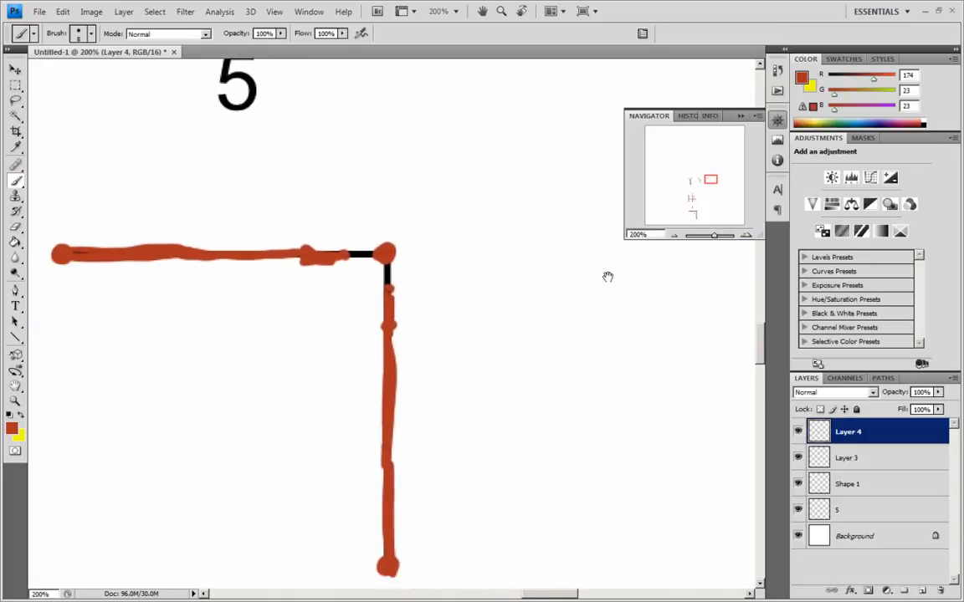
{"action": "left_click", "coordinate": [745, 236]}
{"action": "left_click_drag", "start_coordinate": [488, 275], "coordinate": [536, 325]}
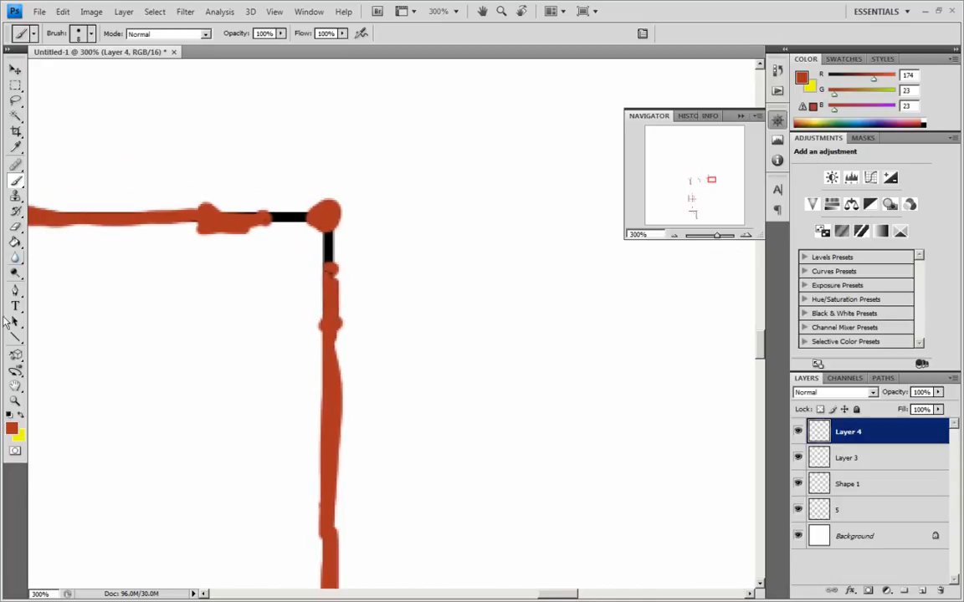
{"action": "key", "text": "x"}
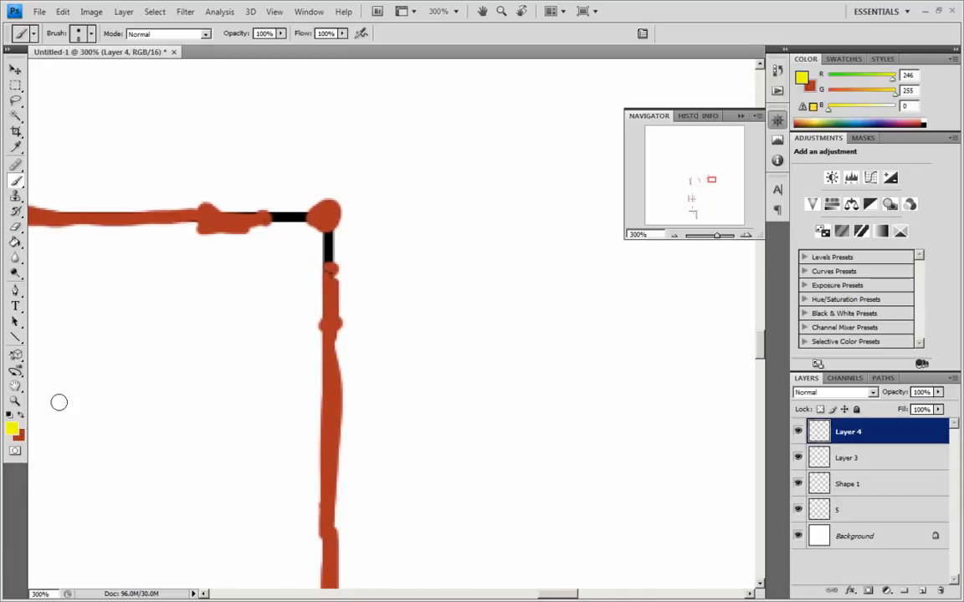
{"action": "left_click_drag", "start_coordinate": [265, 222], "coordinate": [318, 265]}
{"action": "left_click", "coordinate": [306, 236]}
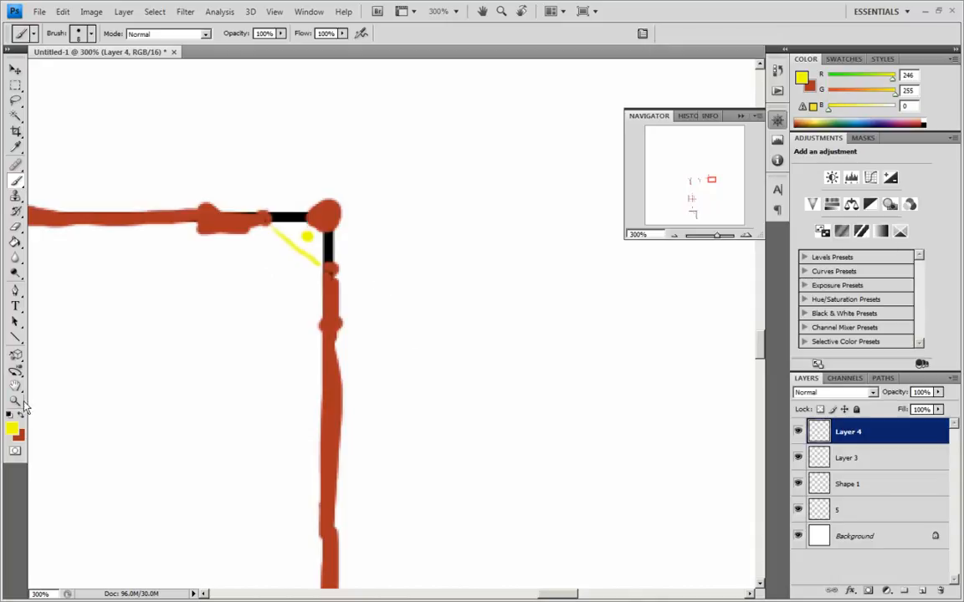
Draw the rounded red corner in diagram 5 from one short-segment midpoint through the yellow dot to the other.
{"action": "key", "text": "x"}
{"action": "left_click_drag", "start_coordinate": [268, 218], "coordinate": [308, 232]}
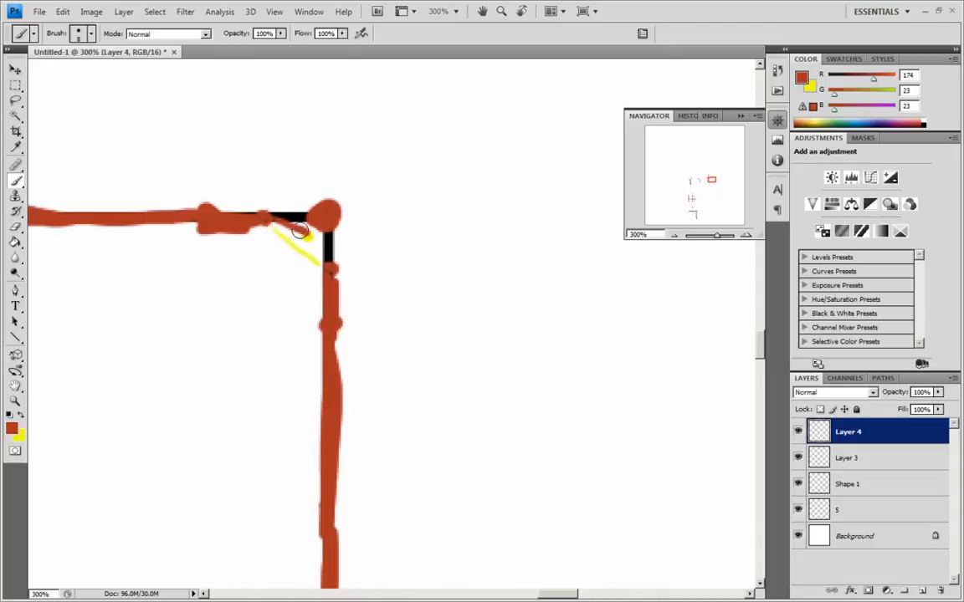
{"action": "mouse_move", "coordinate": [327, 268]}
{"action": "left_mouse_down"}
{"action": "mouse_move", "coordinate": [333, 285]}
{"action": "mouse_move", "coordinate": [463, 348]}
{"action": "mouse_move", "coordinate": [515, 356]}
{"action": "left_mouse_up"}
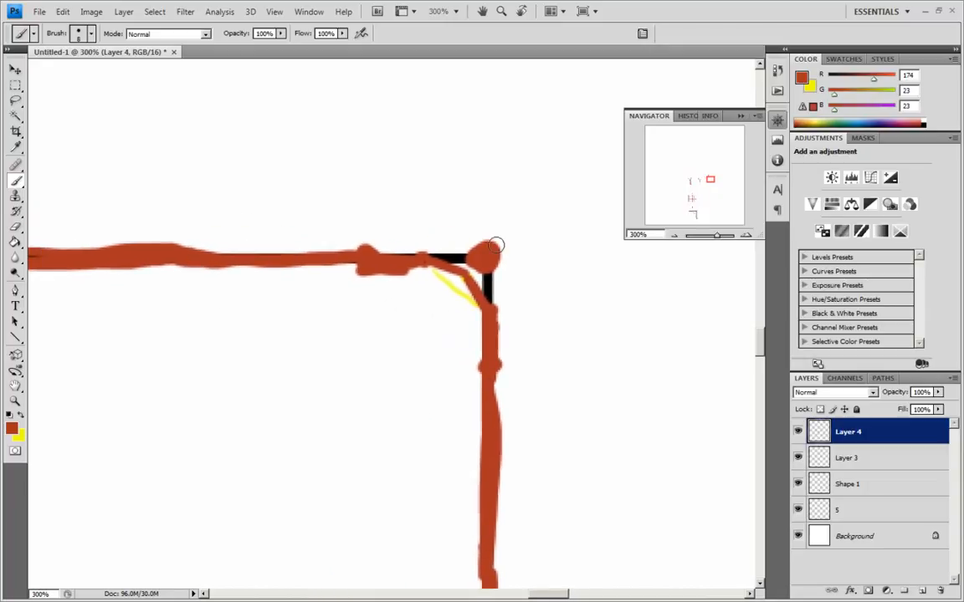
Examine diagrams 3, 4 and 5 side by side to compare how closely each red outline follows its corner.
{"action": "left_click", "coordinate": [676, 232]}
{"action": "left_click", "coordinate": [705, 178]}
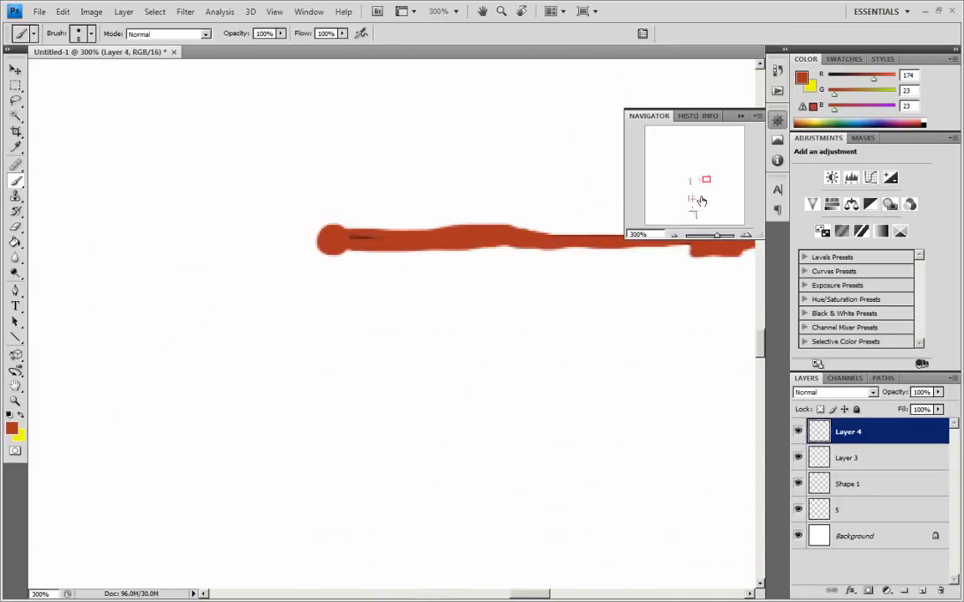
{"action": "left_click", "coordinate": [674, 237]}
{"action": "left_click", "coordinate": [675, 237]}
{"action": "left_click", "coordinate": [674, 237]}
{"action": "left_click", "coordinate": [674, 238]}
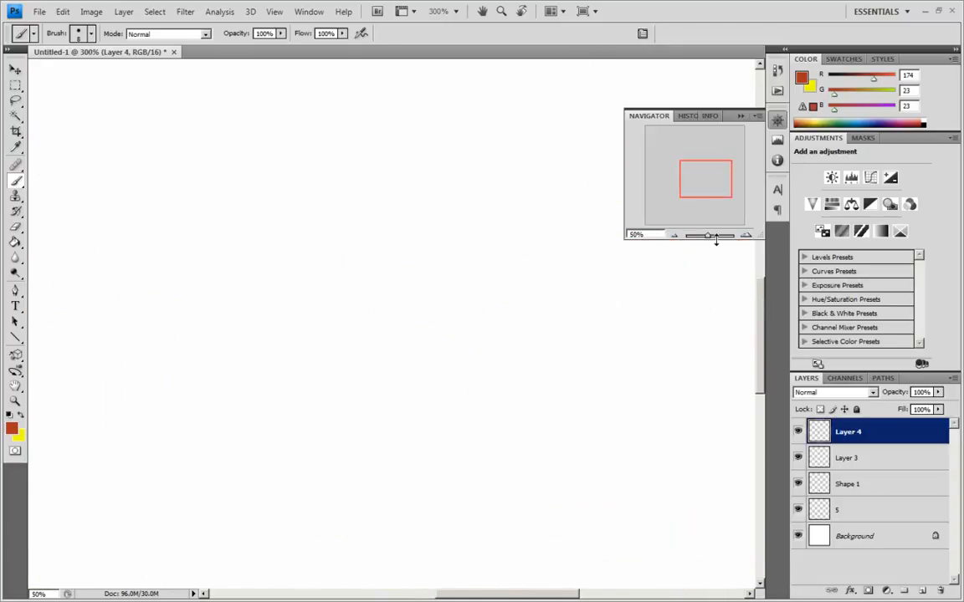
{"action": "left_click", "coordinate": [747, 237]}
{"action": "left_click", "coordinate": [746, 237]}
{"action": "left_click_drag", "start_coordinate": [533, 370], "coordinate": [501, 347]}
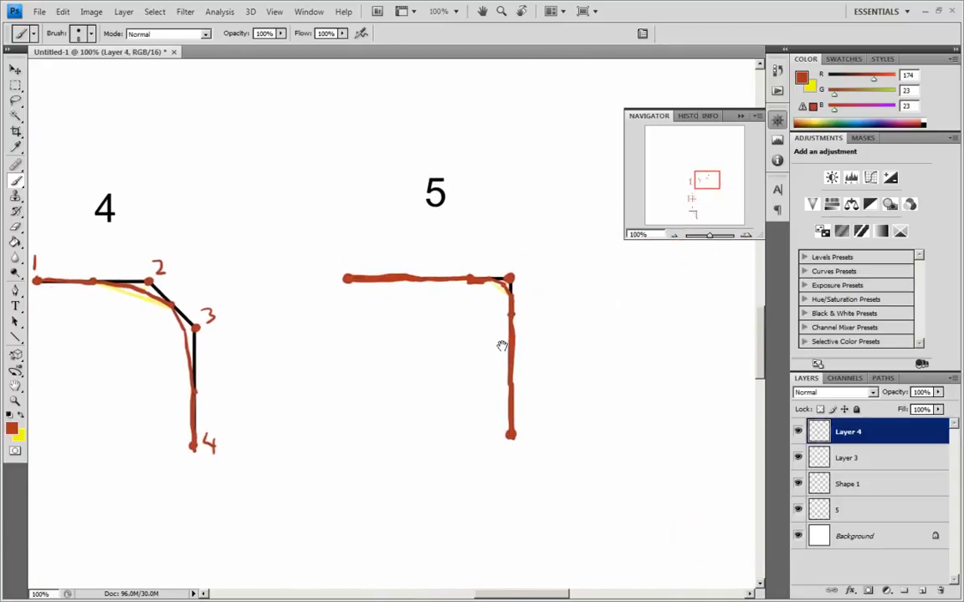
{"action": "left_click_drag", "start_coordinate": [411, 325], "coordinate": [489, 252]}
{"action": "left_click_drag", "start_coordinate": [547, 241], "coordinate": [457, 231]}
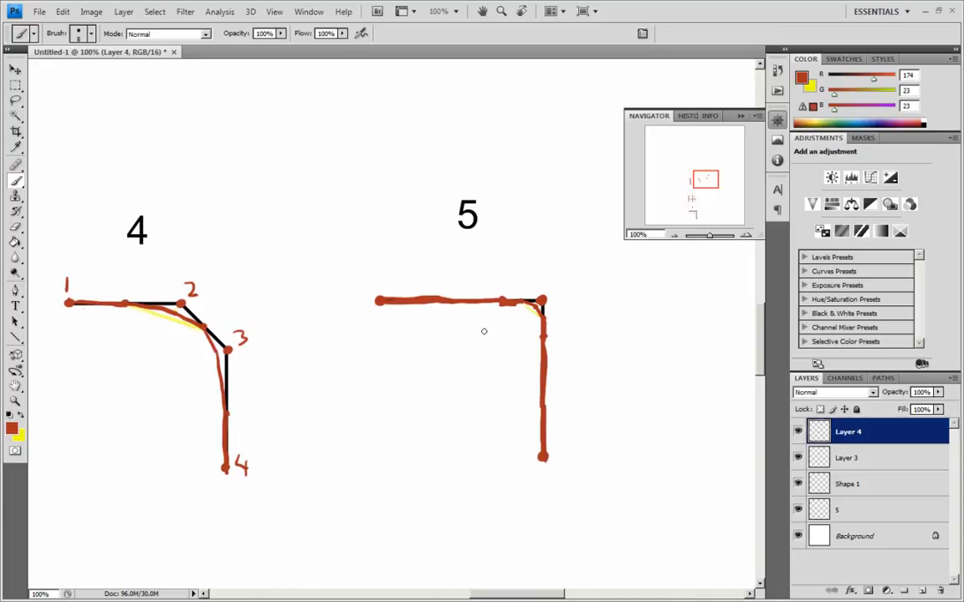
{"action": "left_click_drag", "start_coordinate": [509, 252], "coordinate": [617, 244]}
{"action": "left_click_drag", "start_coordinate": [445, 325], "coordinate": [596, 340]}
{"action": "mouse_move", "coordinate": [496, 358]}
{"action": "left_mouse_down"}
{"action": "mouse_move", "coordinate": [518, 377]}
{"action": "mouse_move", "coordinate": [522, 344]}
{"action": "mouse_move", "coordinate": [491, 340]}
{"action": "left_mouse_up"}
{"action": "key", "text": "ctrl+minus"}
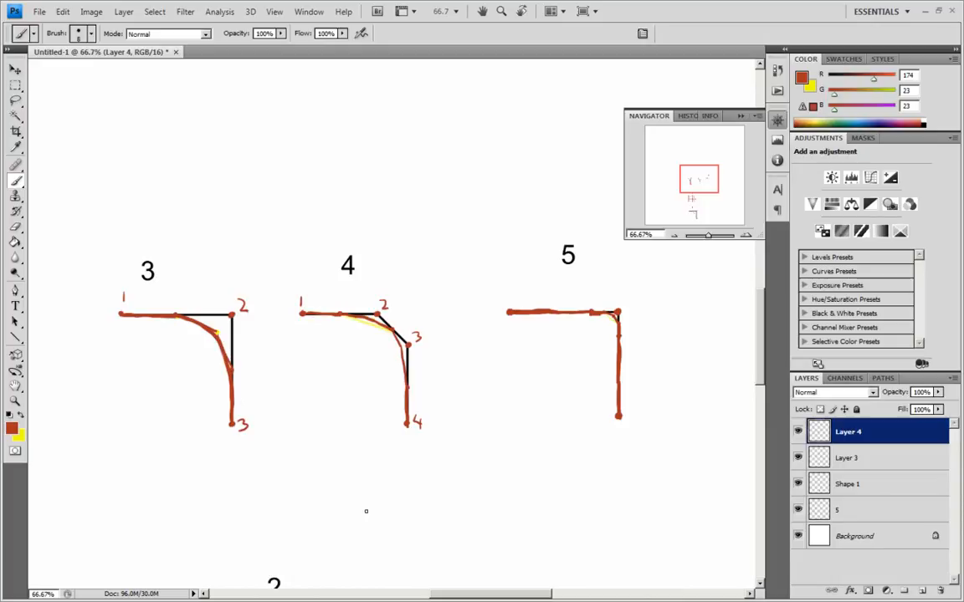
{"action": "left_click_drag", "start_coordinate": [348, 509], "coordinate": [369, 500]}
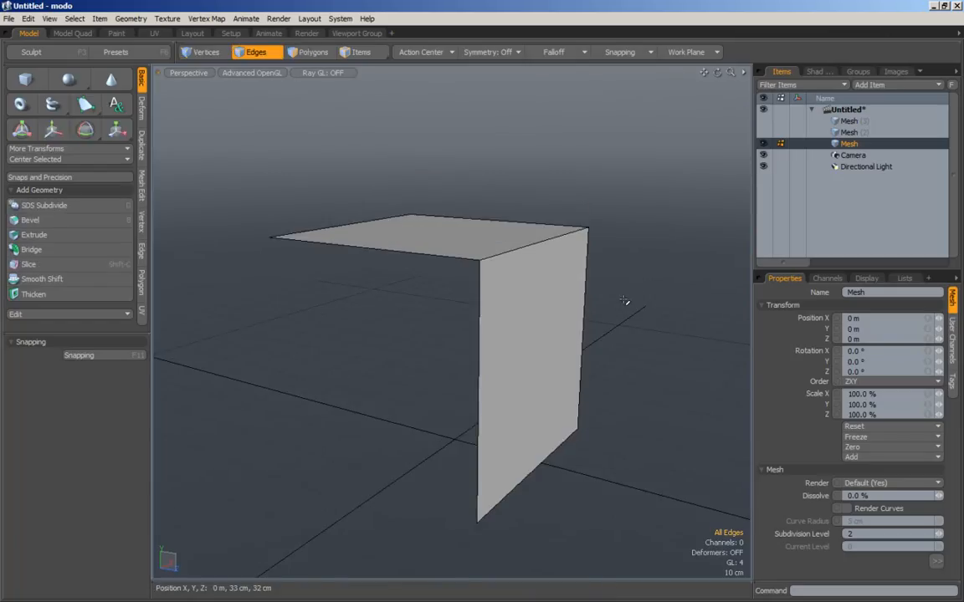
Switch to modo to examine the right-angled mesh in perspective, and compare it with diagrams 4 and 5 in Photoshop.
{"action": "left_click_drag", "start_coordinate": [550, 309], "coordinate": [567, 326], "text": "alt"}
{"action": "left_click_drag", "start_coordinate": [523, 422], "coordinate": [578, 361], "text": "alt"}
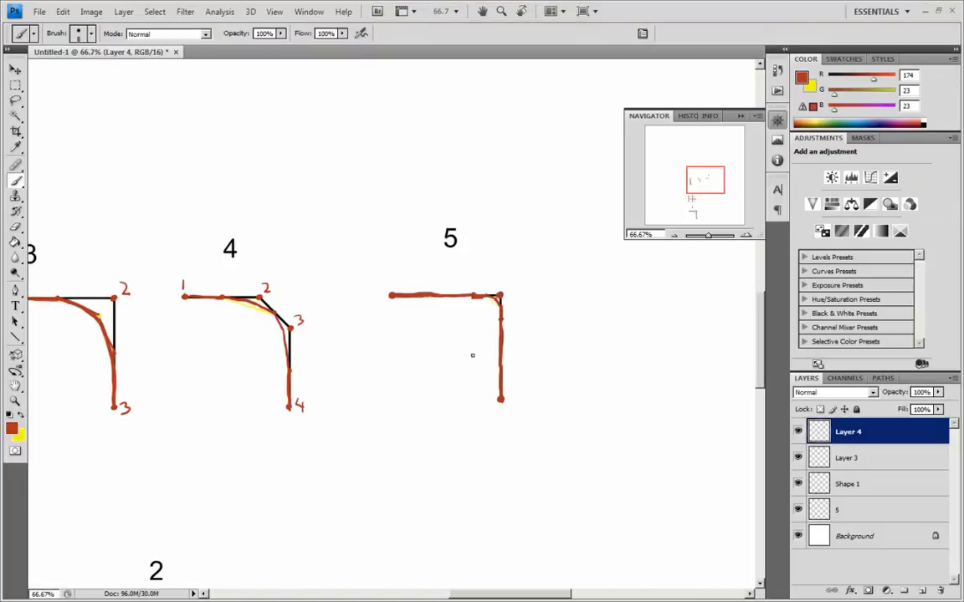
{"action": "left_click_drag", "start_coordinate": [250, 271], "coordinate": [479, 272]}
{"action": "left_click_drag", "start_coordinate": [385, 294], "coordinate": [430, 274]}
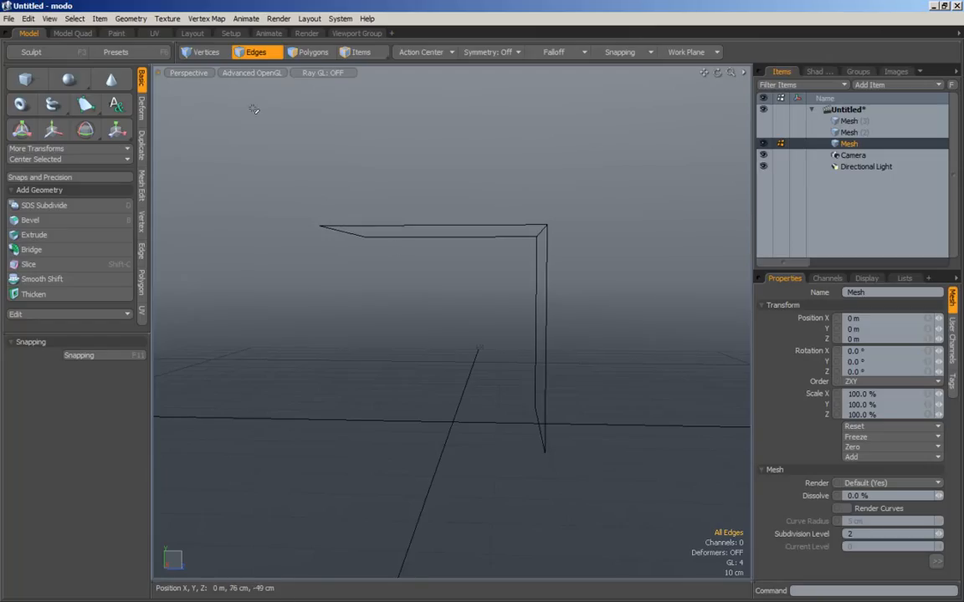
Switch to modo and, in Vertices mode, select the end and corner vertices along one side of the right-angled mesh.
{"action": "left_click", "coordinate": [206, 51]}
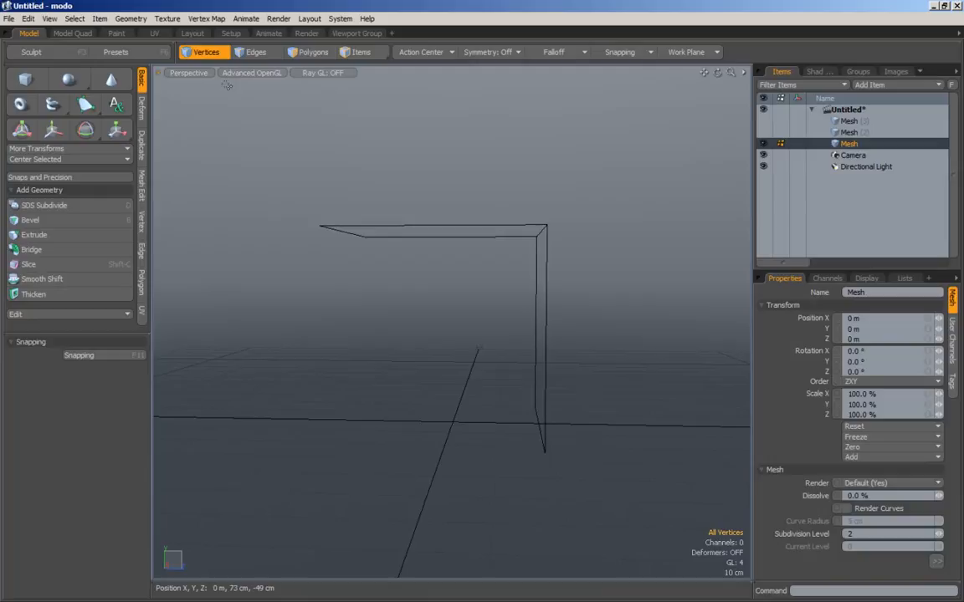
{"action": "left_click", "coordinate": [318, 226]}
{"action": "left_click", "coordinate": [546, 225], "text": "shift"}
{"action": "left_click", "coordinate": [544, 453], "text": "shift"}
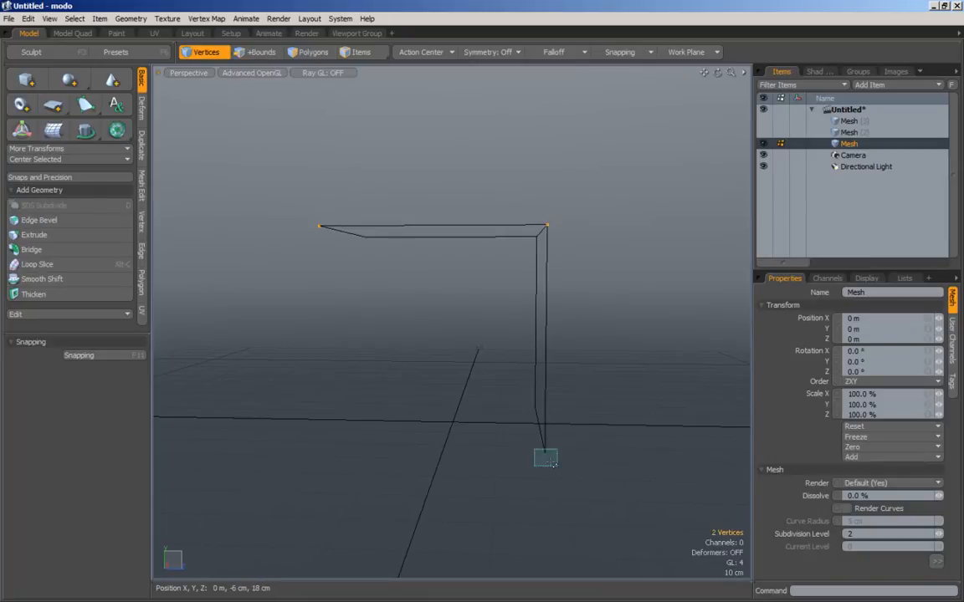
{"action": "mouse_move", "coordinate": [608, 211]}
{"action": "left_mouse_down"}
{"action": "mouse_move", "coordinate": [637, 278]}
{"action": "mouse_move", "coordinate": [600, 307]}
{"action": "mouse_move", "coordinate": [561, 321]}
{"action": "mouse_move", "coordinate": [557, 311]}
{"action": "mouse_move", "coordinate": [602, 287]}
{"action": "mouse_move", "coordinate": [381, 228]}
{"action": "mouse_move", "coordinate": [510, 370]}
{"action": "mouse_move", "coordinate": [534, 371]}
{"action": "mouse_move", "coordinate": [611, 335]}
{"action": "mouse_move", "coordinate": [592, 325]}
{"action": "left_mouse_up"}
Turn on subdivision for the right-angled mesh and view its profile from the left.
{"action": "key", "text": "Tab"}
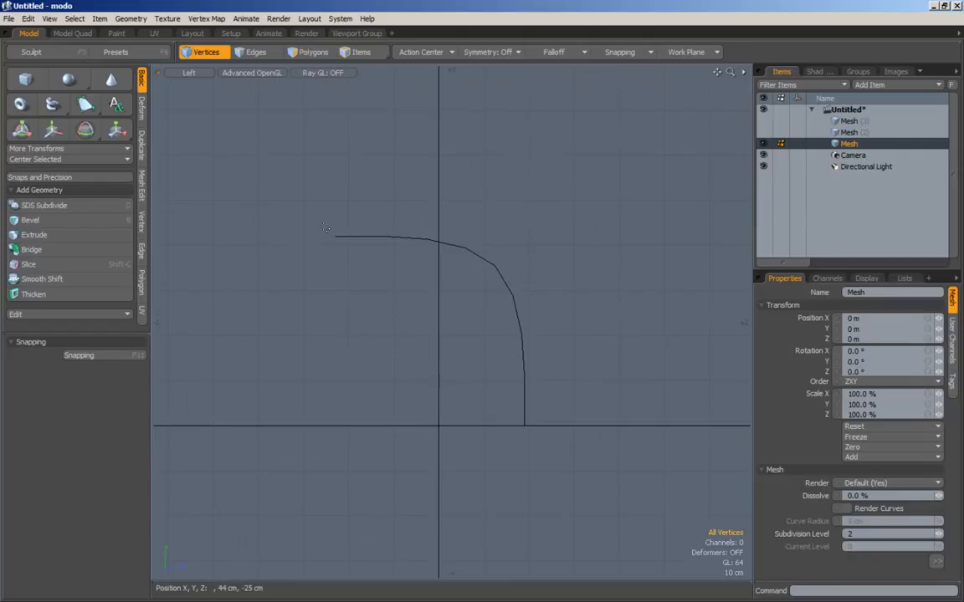
{"action": "scroll", "coordinate": [398, 253], "scroll_direction": "up", "scroll_amount": 4}
{"action": "key", "text": "1"}
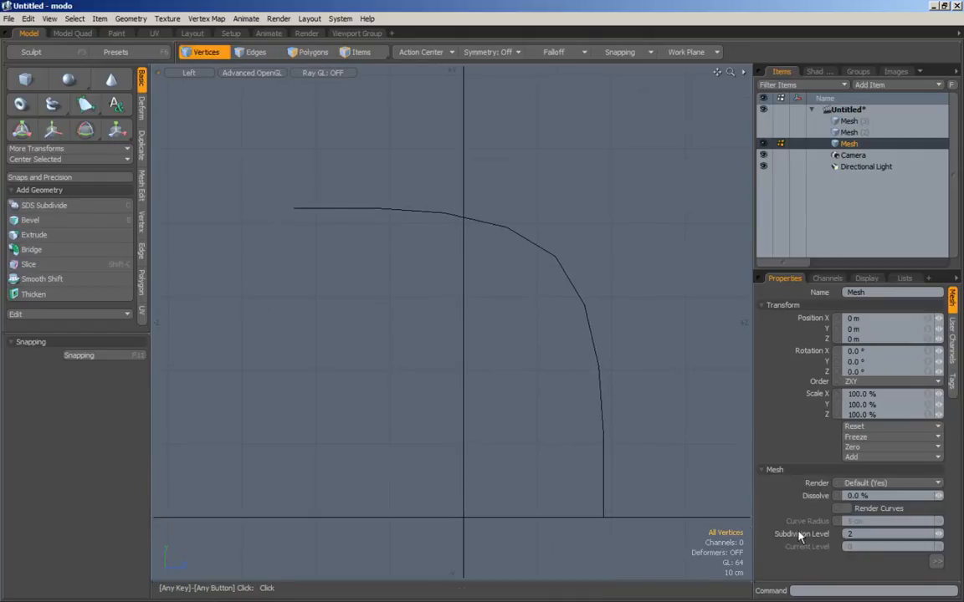
Switch to Photoshop and compare the rounded outlines of diagrams 3 and 4.
{"action": "key", "text": "alt+Tab"}
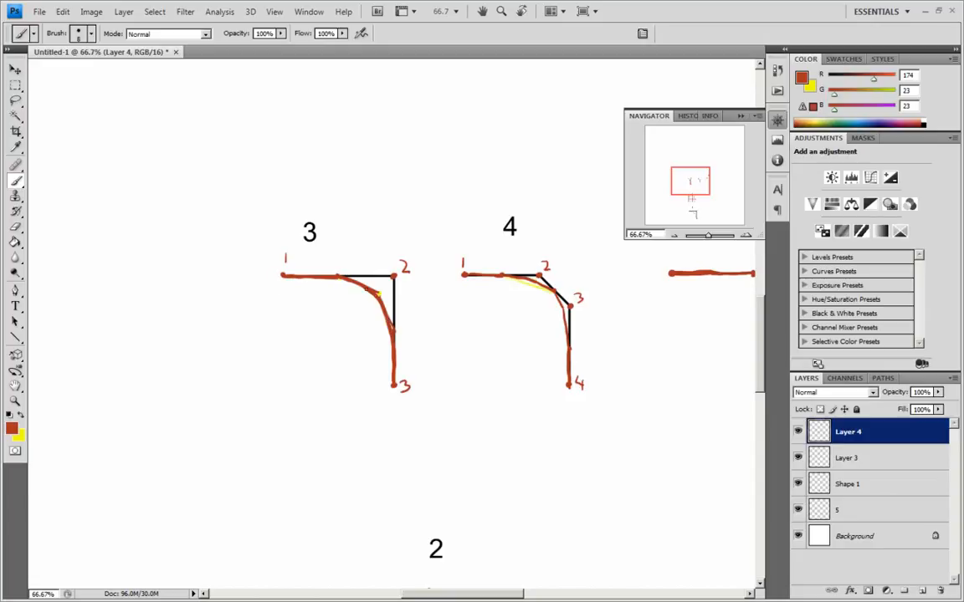
{"action": "key", "text": "alt"}
{"action": "scroll", "coordinate": [485, 297], "scroll_direction": "right", "scroll_amount": 5}
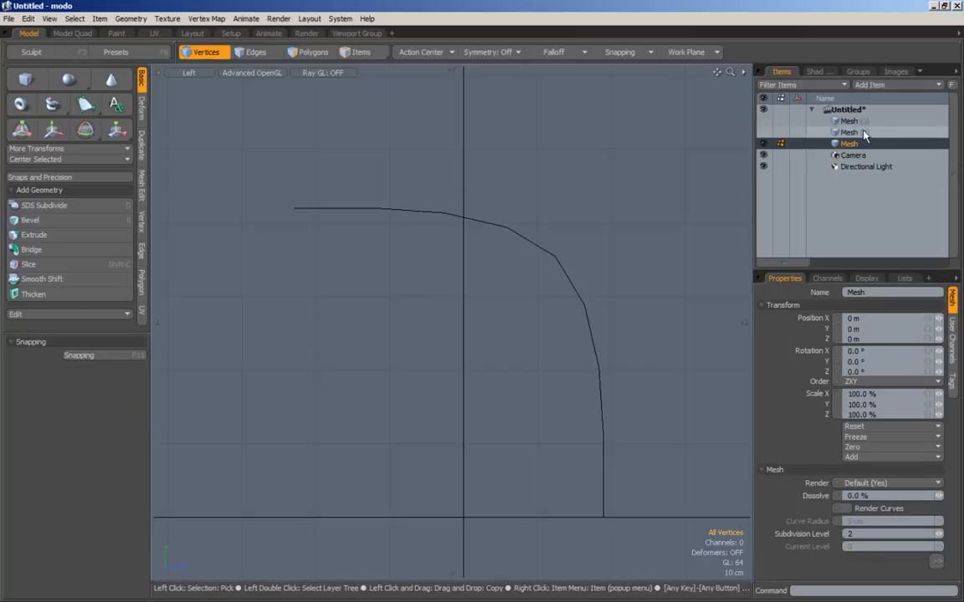
Show only Mesh (2) in modo, select the vertices at all four points of its beveled profile, and clear the selection.
{"action": "left_click", "coordinate": [863, 133]}
{"action": "left_click_drag", "start_coordinate": [577, 296], "coordinate": [519, 297], "text": "alt"}
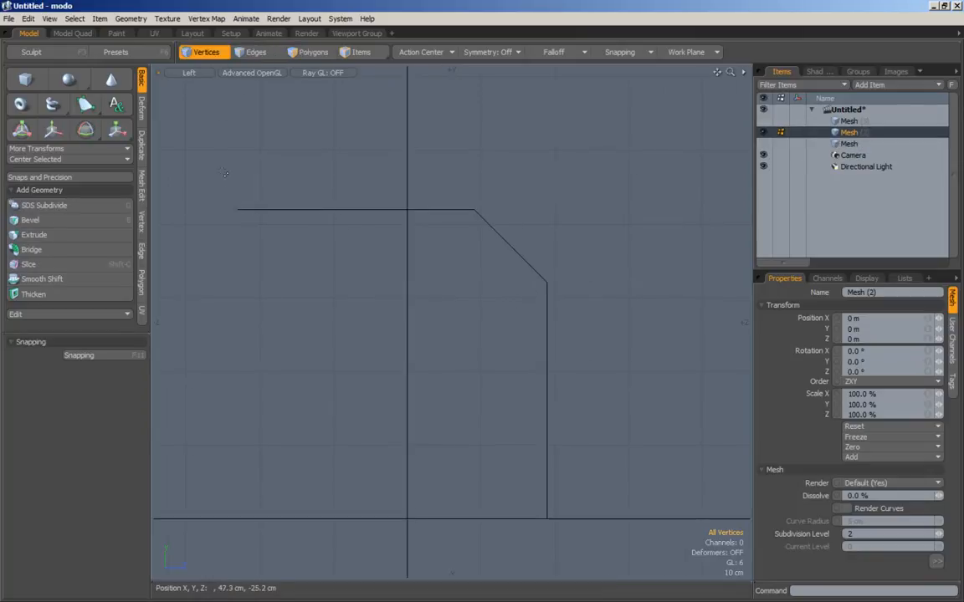
{"action": "right_click_drag", "start_coordinate": [228, 194], "coordinate": [244, 215]}
{"action": "right_click_drag", "start_coordinate": [459, 200], "coordinate": [487, 220], "text": "shift"}
{"action": "right_click_drag", "start_coordinate": [533, 270], "coordinate": [560, 297], "text": "shift"}
{"action": "right_click_drag", "start_coordinate": [534, 506], "coordinate": [560, 530], "text": "shift"}
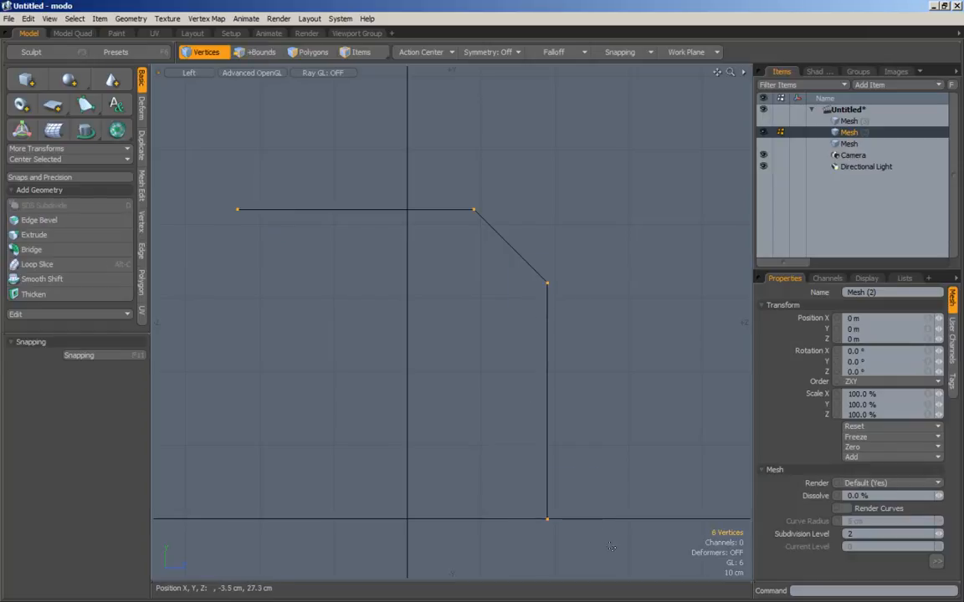
{"action": "left_click", "coordinate": [445, 378]}
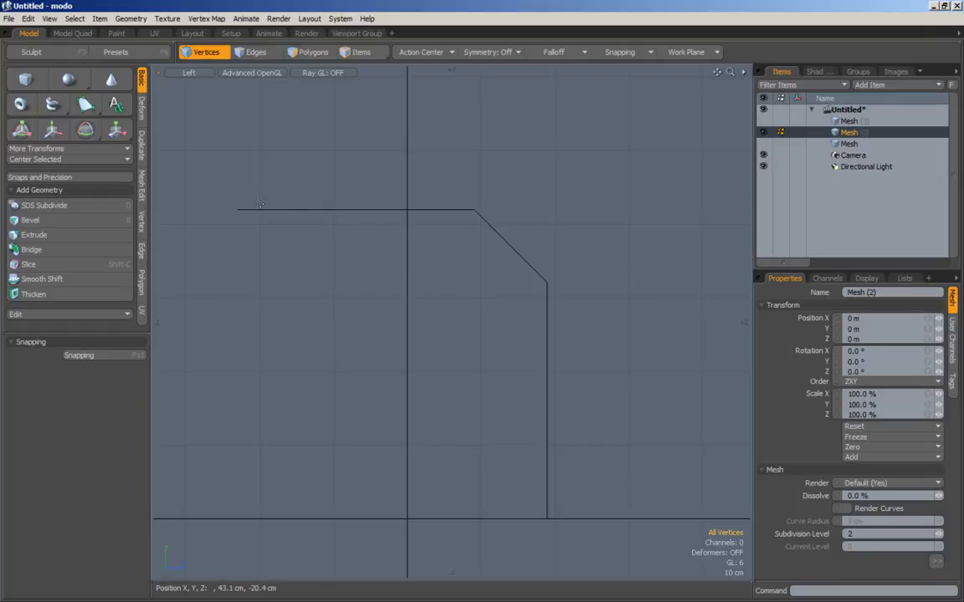
Turn on subdivision for Mesh (2) and display the first mesh with it to compare their curves.
{"action": "key", "text": "Tab"}
{"action": "key", "text": "Tab"}
{"action": "key", "text": "Tab"}
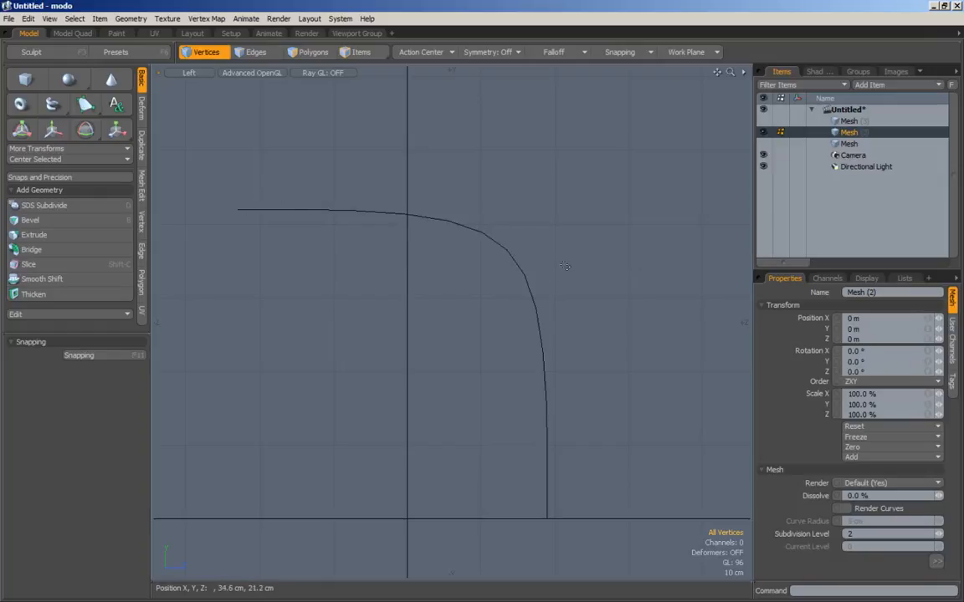
{"action": "left_click", "coordinate": [849, 144], "text": "ctrl"}
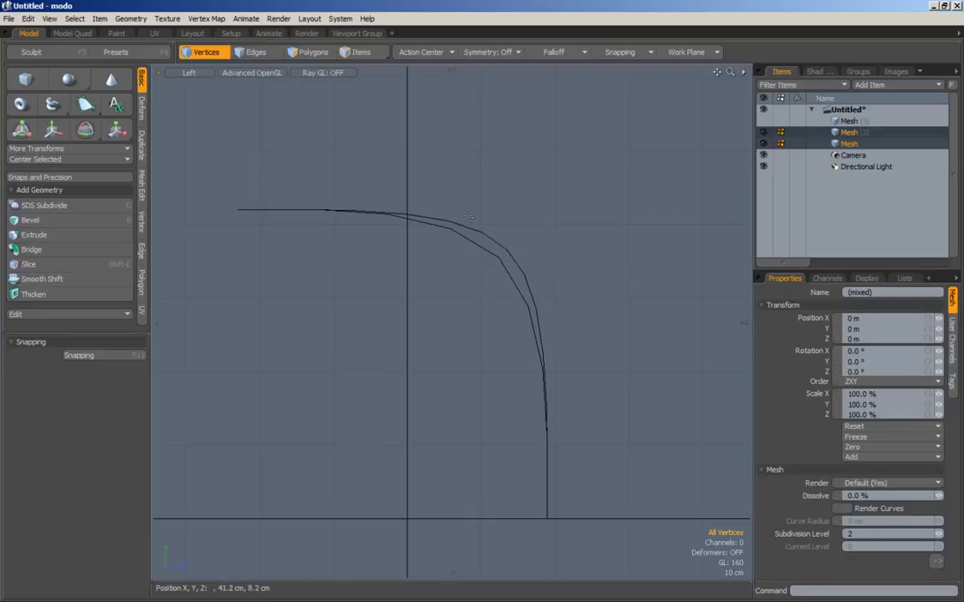
Toggle subdivision on both meshes, isolate Mesh (2), and turn its subdivision off.
{"action": "key", "text": "Tab"}
{"action": "key", "text": "Tab"}
{"action": "left_click", "coordinate": [849, 132]}
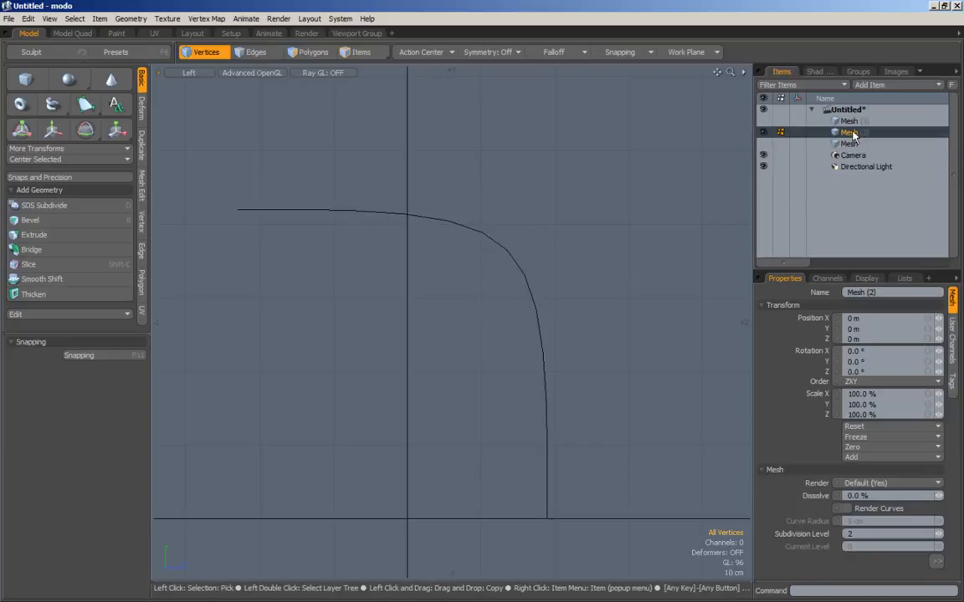
{"action": "key", "text": "Tab"}
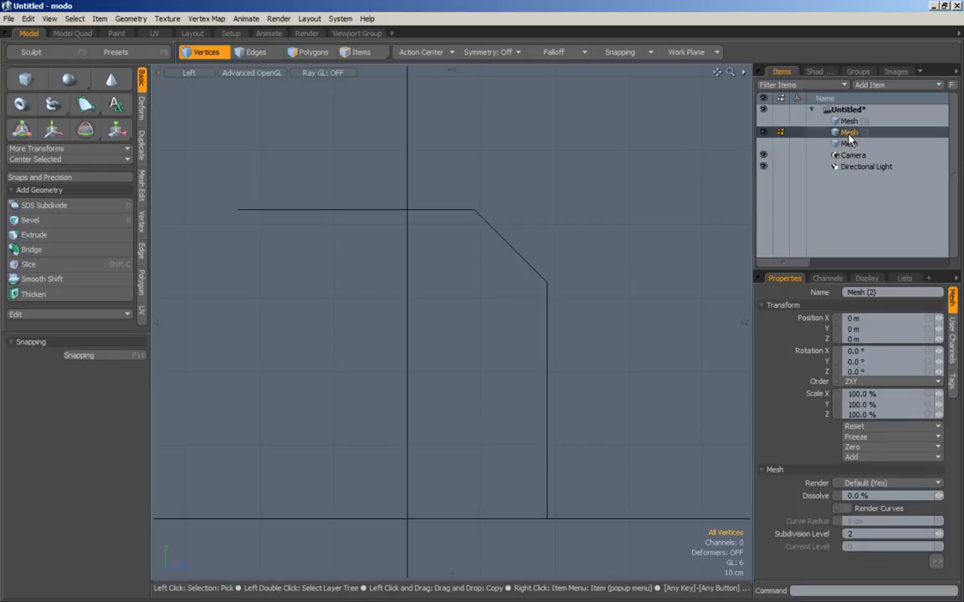
Display only Mesh (3) without subdivision and examine its corner edges in perspective and from the front.
{"action": "key", "text": "alt+Tab"}
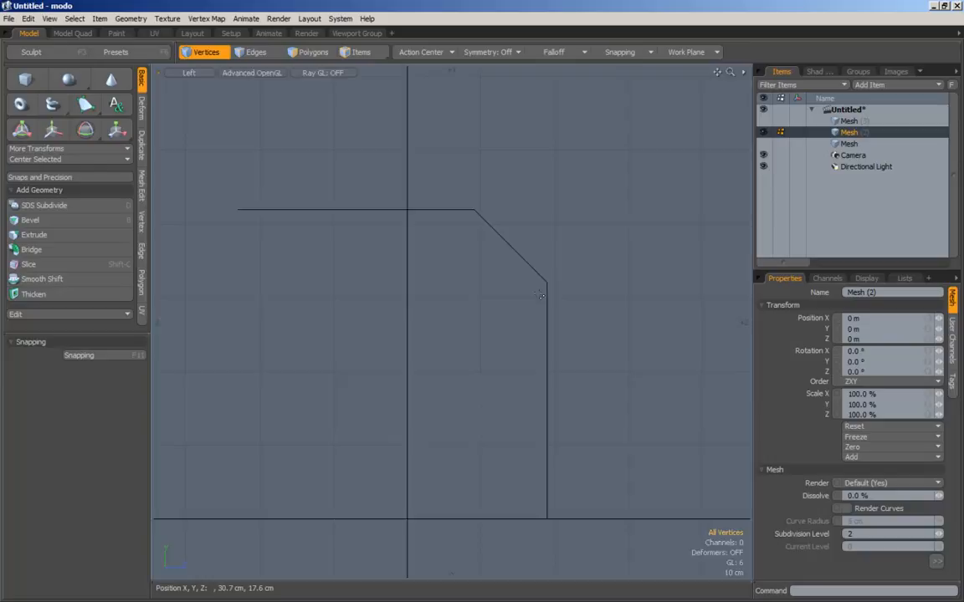
{"action": "left_click_drag", "start_coordinate": [533, 433], "coordinate": [433, 348], "text": "alt"}
{"action": "left_click", "coordinate": [849, 122]}
{"action": "left_click_drag", "start_coordinate": [599, 242], "coordinate": [499, 320], "text": "alt"}
{"action": "key", "text": "Tab"}
{"action": "scroll", "coordinate": [485, 341], "scroll_direction": "up", "scroll_amount": 5}
{"action": "scroll", "coordinate": [485, 341], "scroll_direction": "down", "scroll_amount": 5}
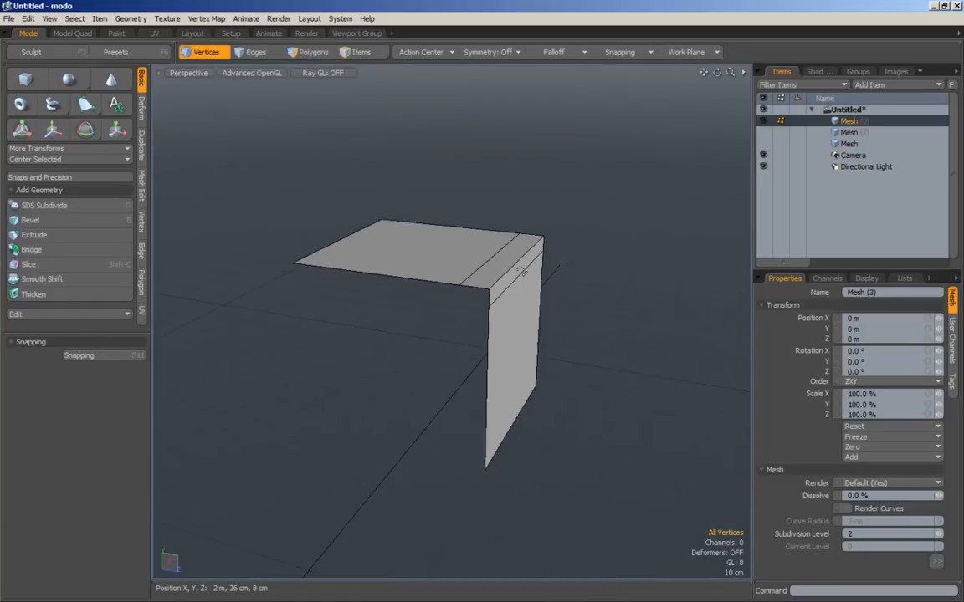
{"action": "key", "text": "KP_2"}
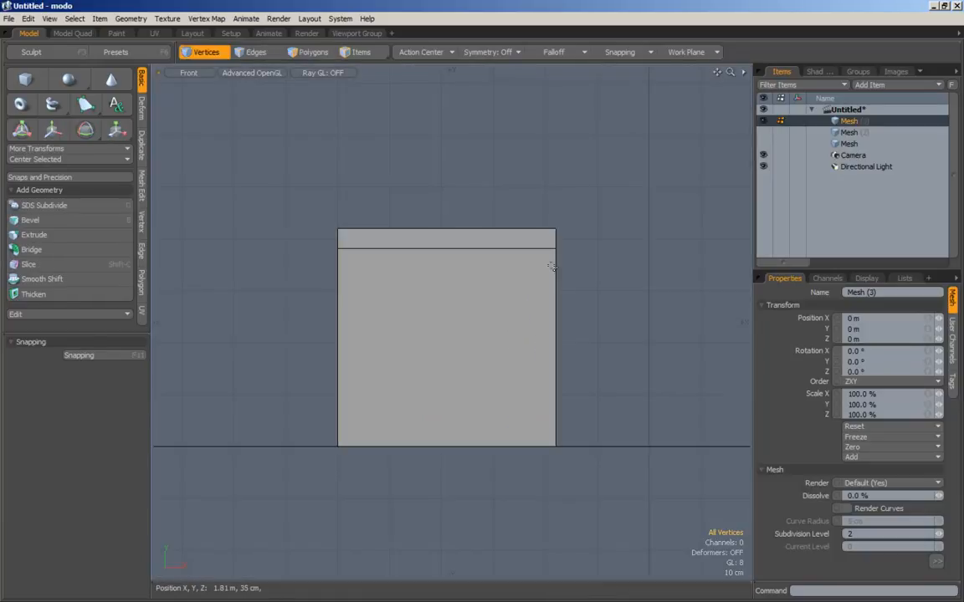
Select the vertices at all five points of Mesh (3)'s corner profile in the left view.
{"action": "key", "text": "KP_4"}
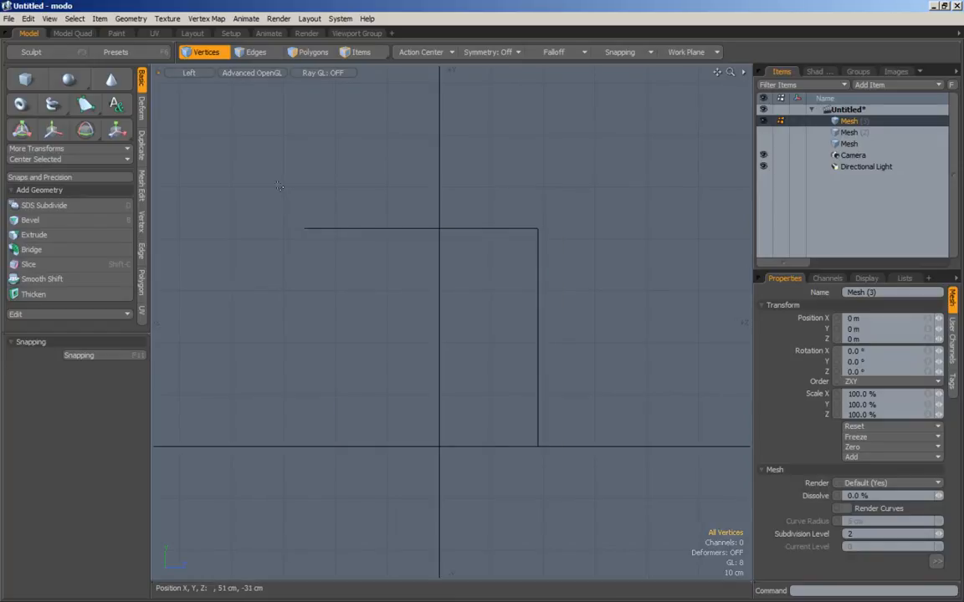
{"action": "middle_click_drag", "start_coordinate": [252, 183], "coordinate": [315, 249]}
{"action": "middle_click_drag", "start_coordinate": [483, 207], "coordinate": [520, 270], "text": "shift"}
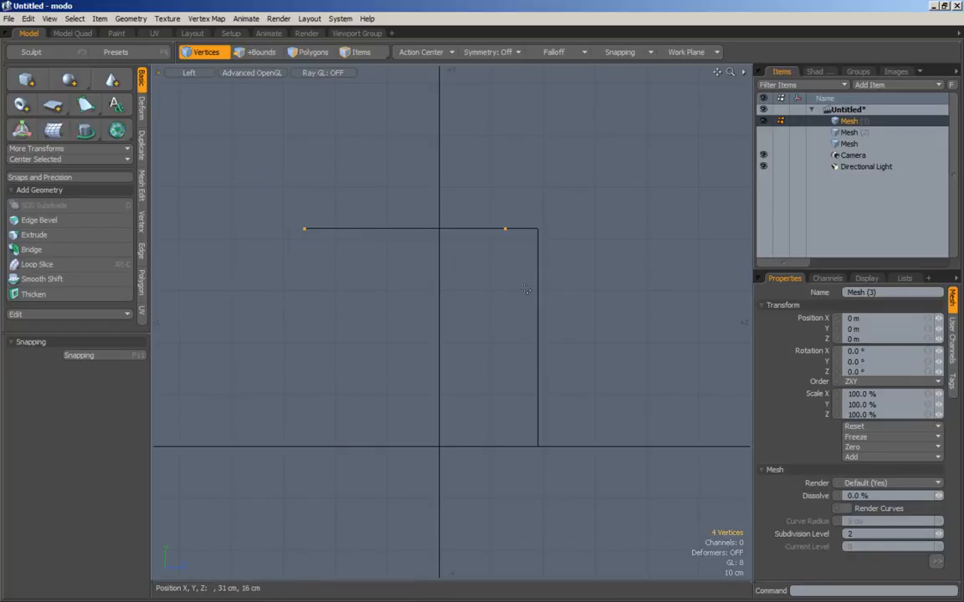
{"action": "middle_click_drag", "start_coordinate": [526, 209], "coordinate": [567, 253], "text": "shift"}
{"action": "middle_click_drag", "start_coordinate": [569, 360], "coordinate": [495, 516], "text": "shift"}
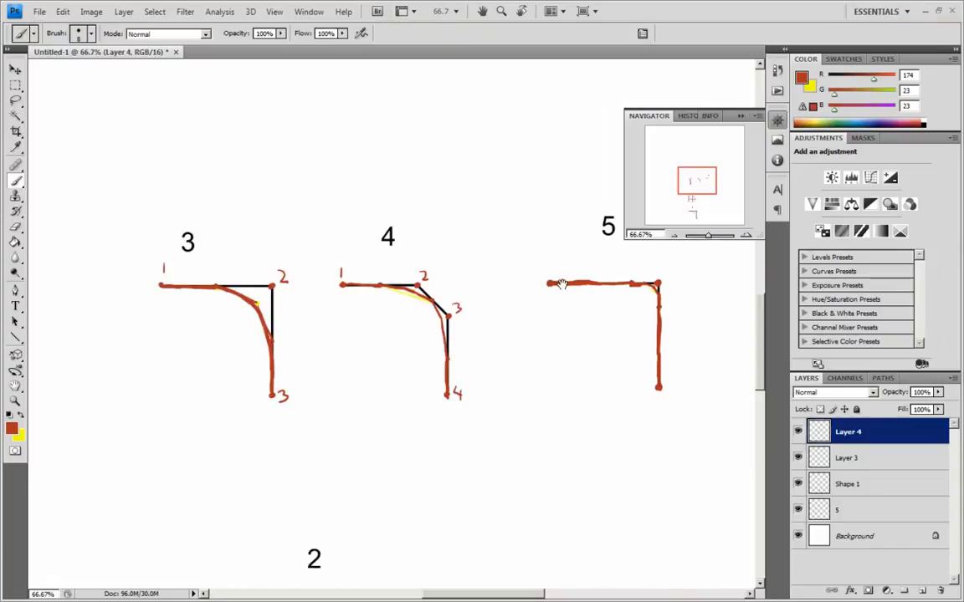
Switch to Photoshop and brush red labels beside the vertices of the corner diagram titled 5.
{"action": "left_click_drag", "start_coordinate": [493, 291], "coordinate": [387, 273]}
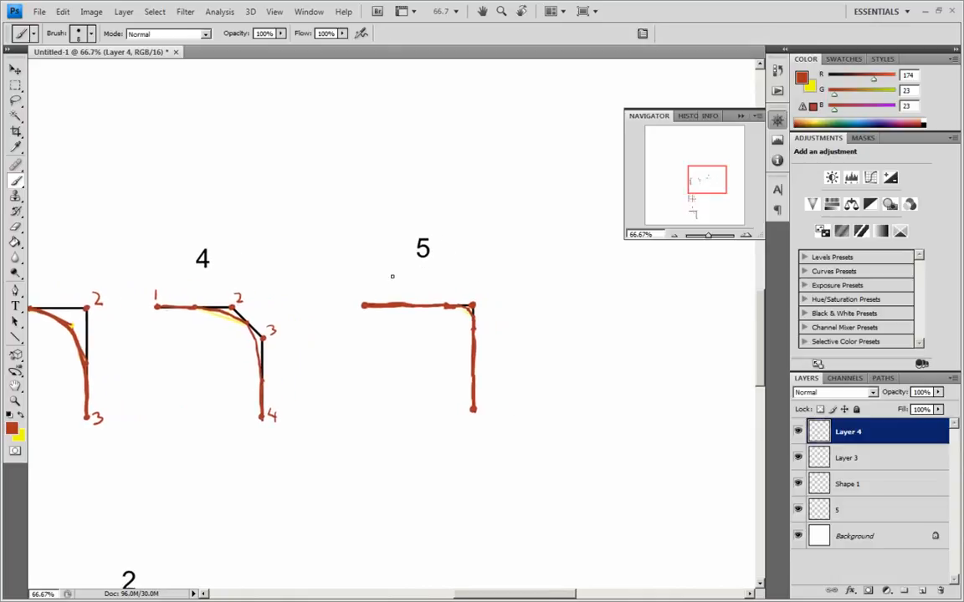
{"action": "left_click_drag", "start_coordinate": [359, 290], "coordinate": [359, 300]}
{"action": "mouse_move", "coordinate": [444, 289]}
{"action": "left_mouse_down"}
{"action": "mouse_move", "coordinate": [457, 299]}
{"action": "mouse_move", "coordinate": [483, 290]}
{"action": "mouse_move", "coordinate": [488, 339]}
{"action": "left_mouse_up"}
{"action": "left_click_drag", "start_coordinate": [489, 403], "coordinate": [481, 416]}
{"action": "left_click_drag", "start_coordinate": [270, 313], "coordinate": [381, 318]}
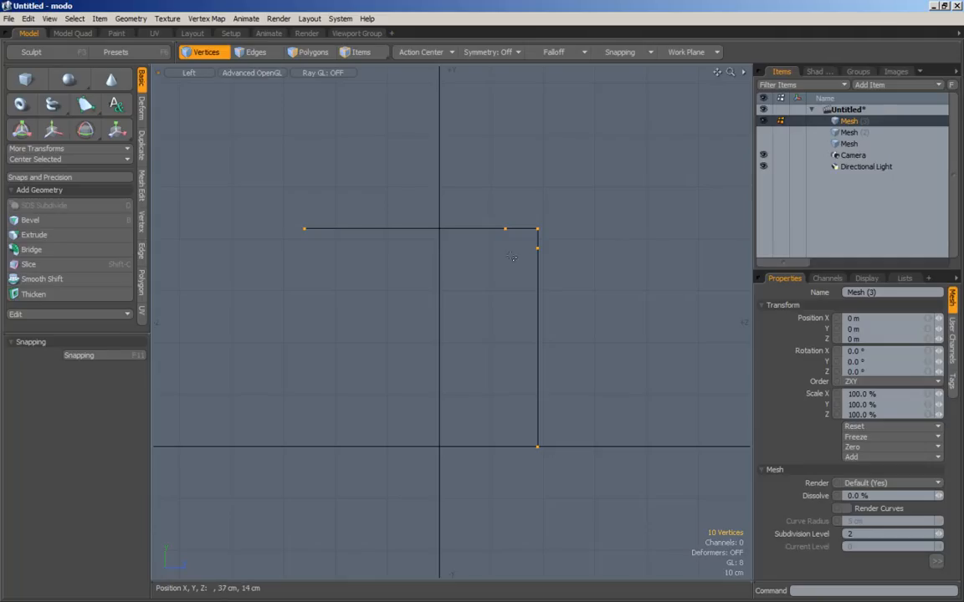
Return to modo, clear the vertex selection, and toggle subdivision on Mesh (3) to compare its corner, leaving subdivision off.
{"action": "key", "text": "2"}
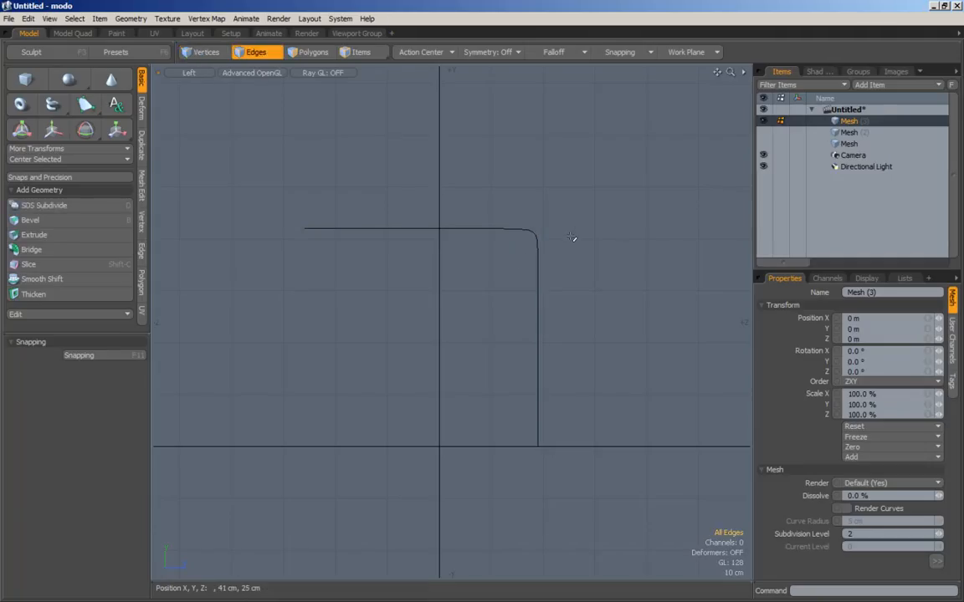
{"action": "key", "text": "Tab"}
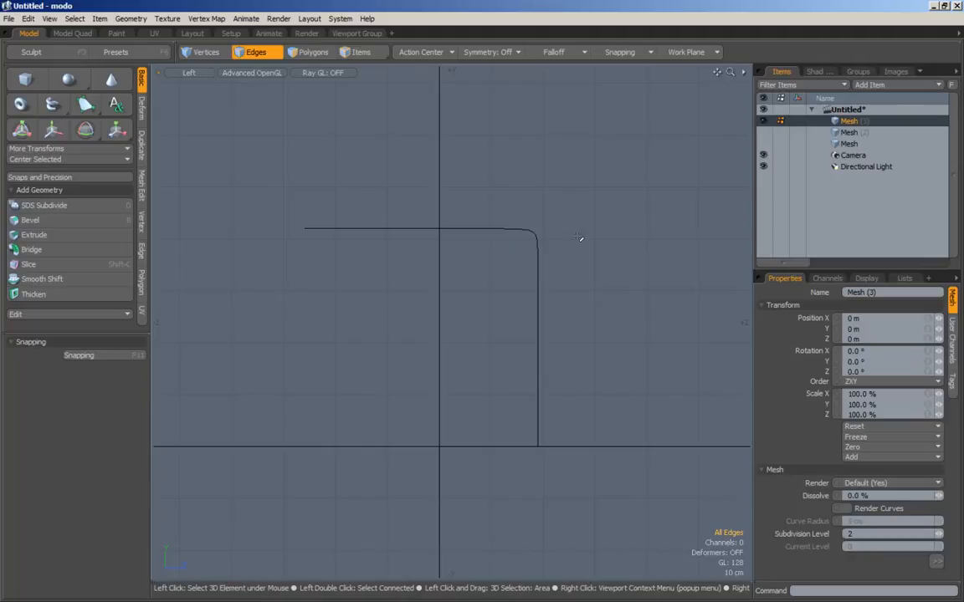
{"action": "key", "text": "Tab"}
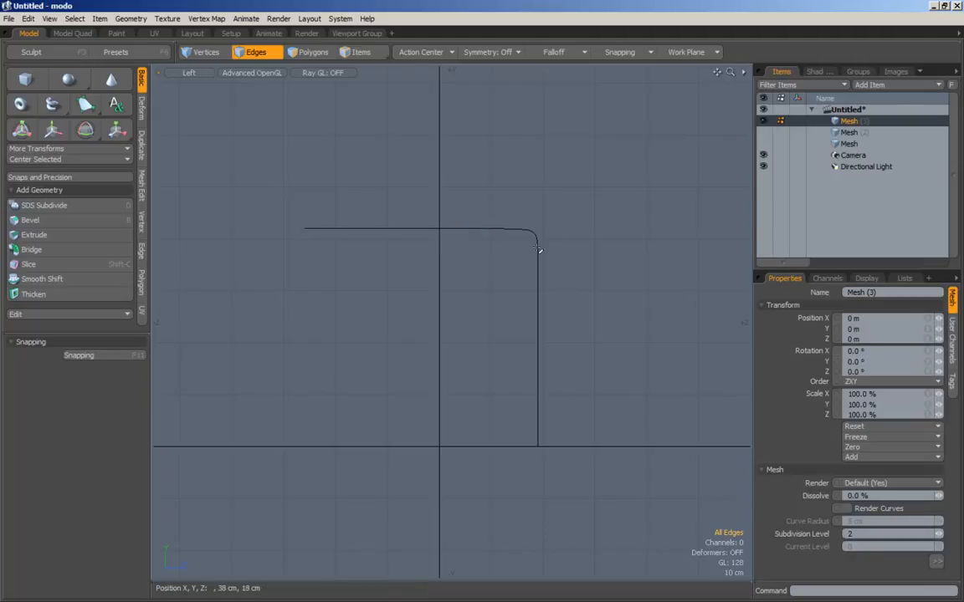
{"action": "key", "text": "Tab"}
{"action": "key", "text": "KP_Decimal"}
{"action": "left_click_drag", "start_coordinate": [553, 233], "coordinate": [526, 273], "text": "alt"}
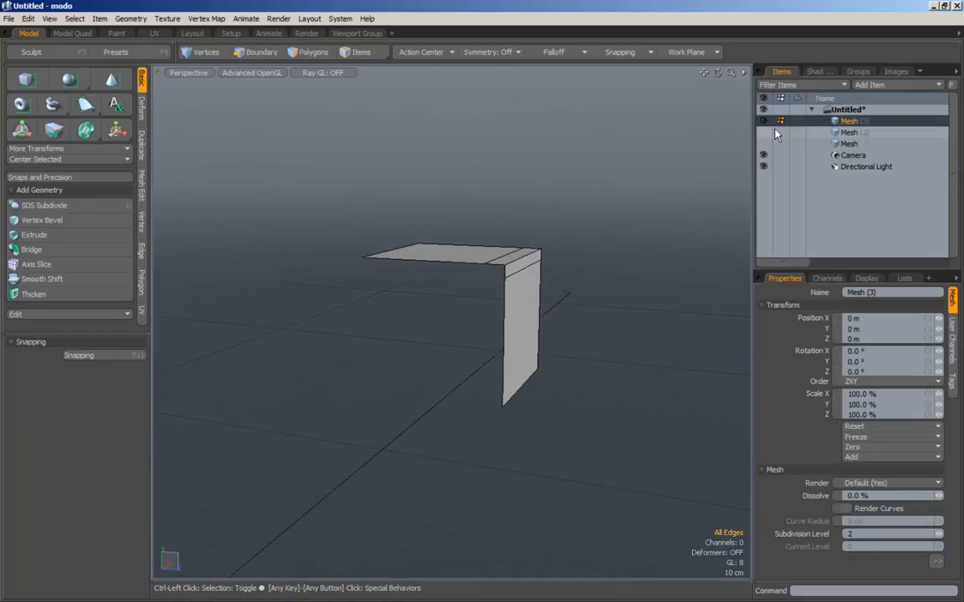
Display and select all three meshes, and overlay their profiles in the left view.
{"action": "left_click", "coordinate": [764, 133], "text": "ctrl"}
{"action": "left_click", "coordinate": [764, 144], "text": "ctrl"}
{"action": "left_click", "coordinate": [853, 142], "text": "shift"}
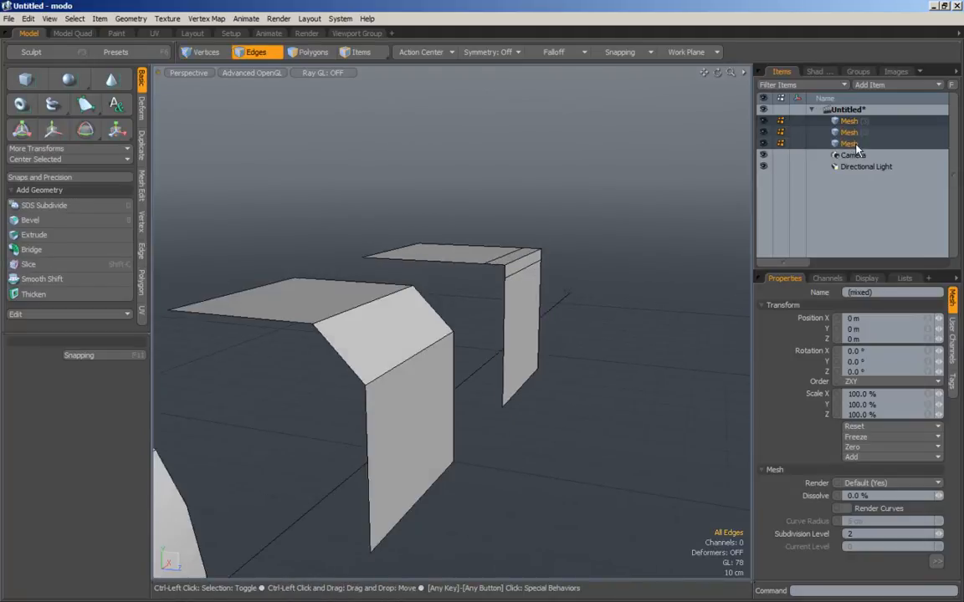
{"action": "key", "text": "2"}
{"action": "key", "text": "KP_Decimal"}
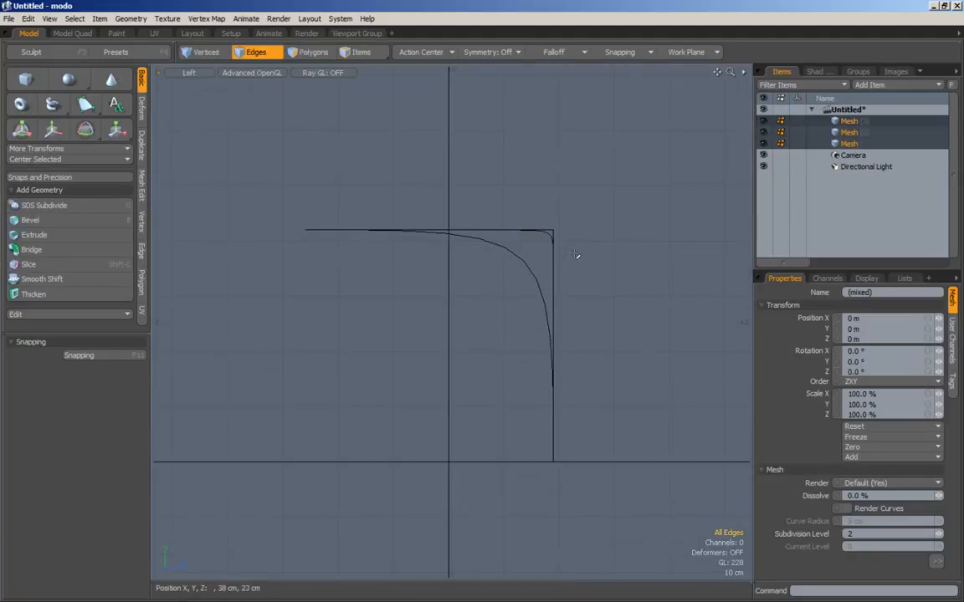
Isolate Mesh (3), turn on its subdivision, and view it in perspective in polygon mode.
{"action": "left_click", "coordinate": [868, 112]}
{"action": "left_click", "coordinate": [863, 121]}
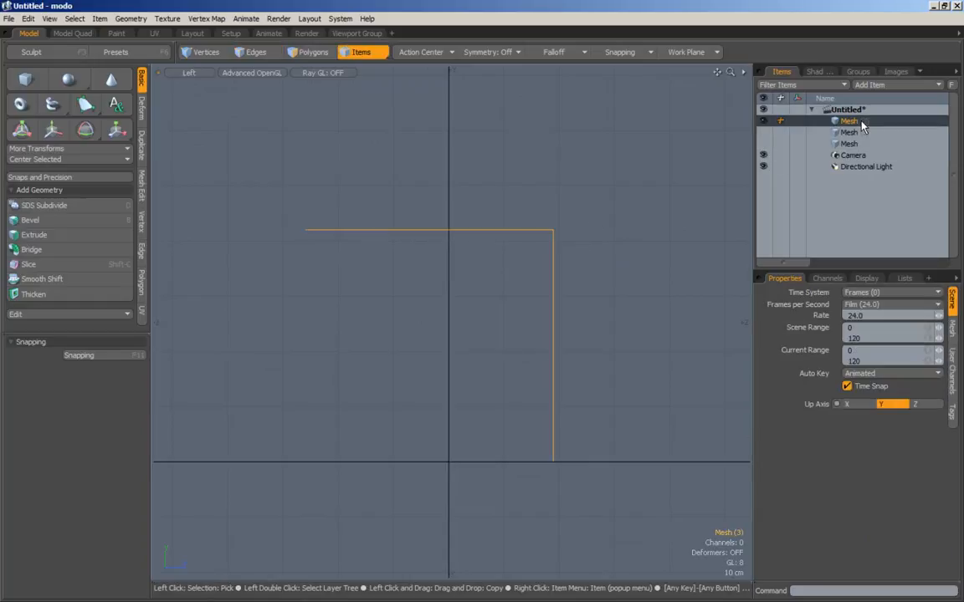
{"action": "key", "text": "Tab"}
{"action": "left_click", "coordinate": [600, 389]}
{"action": "left_click_drag", "start_coordinate": [594, 364], "coordinate": [502, 317], "text": "alt"}
{"action": "left_click", "coordinate": [314, 53]}
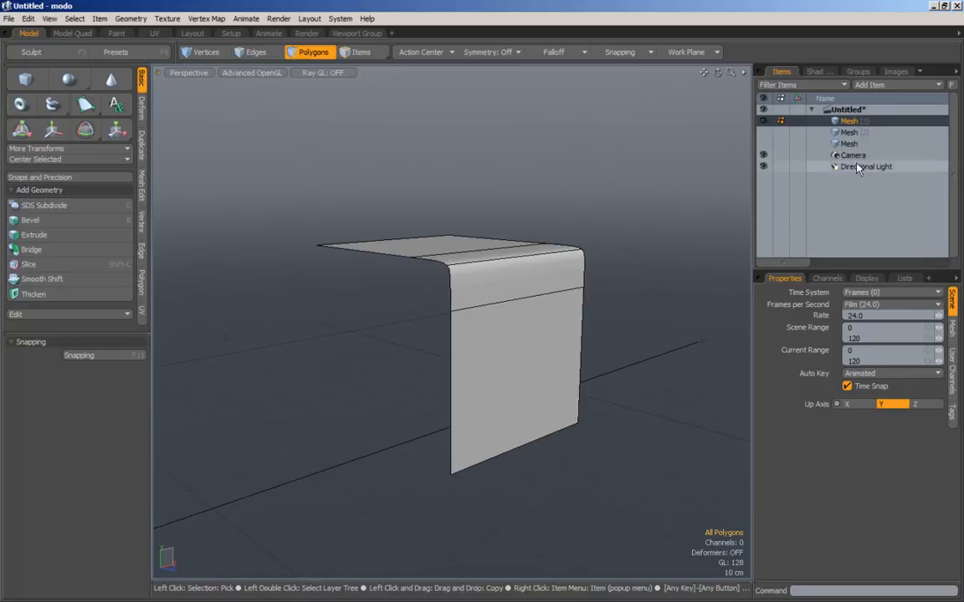
Display all three meshes again and turn on subdivision for the middle one.
{"action": "left_click", "coordinate": [849, 144], "text": "shift"}
{"action": "scroll", "coordinate": [552, 255], "scroll_direction": "down", "scroll_amount": 5}
{"action": "left_click_drag", "start_coordinate": [534, 260], "coordinate": [441, 258], "text": "alt"}
{"action": "double_click", "coordinate": [450, 274]}
{"action": "key", "text": "Tab"}
Clear the selection and compare the three subdivided corner curves in the left view.
{"action": "left_click", "coordinate": [517, 209]}
{"action": "key", "text": "KP_3"}
{"action": "right_click_drag", "start_coordinate": [568, 260], "coordinate": [651, 258], "text": "alt"}
{"action": "left_click_drag", "start_coordinate": [635, 261], "coordinate": [608, 282], "text": "alt"}
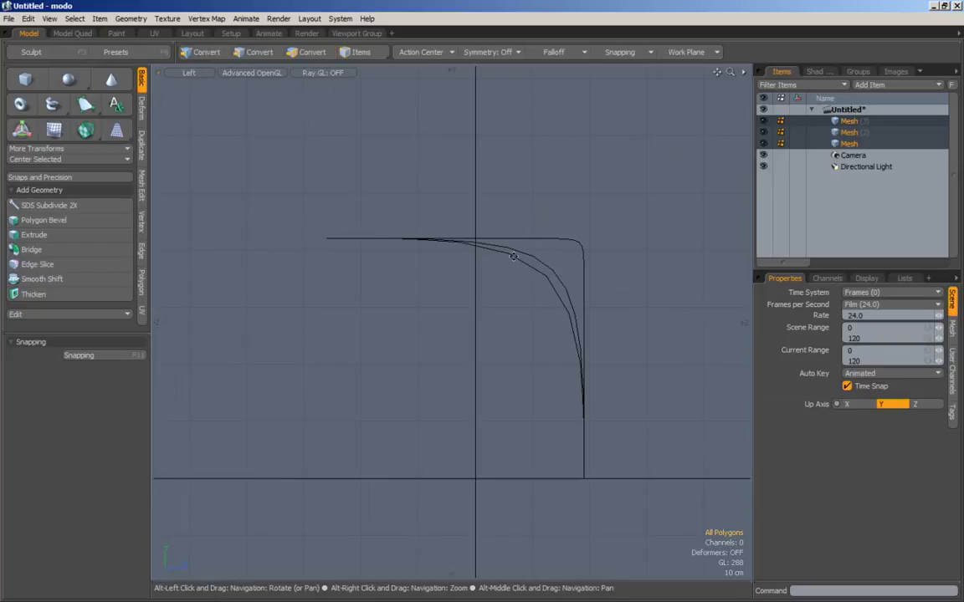
{"action": "left_click_drag", "start_coordinate": [614, 229], "coordinate": [588, 228], "text": "alt"}
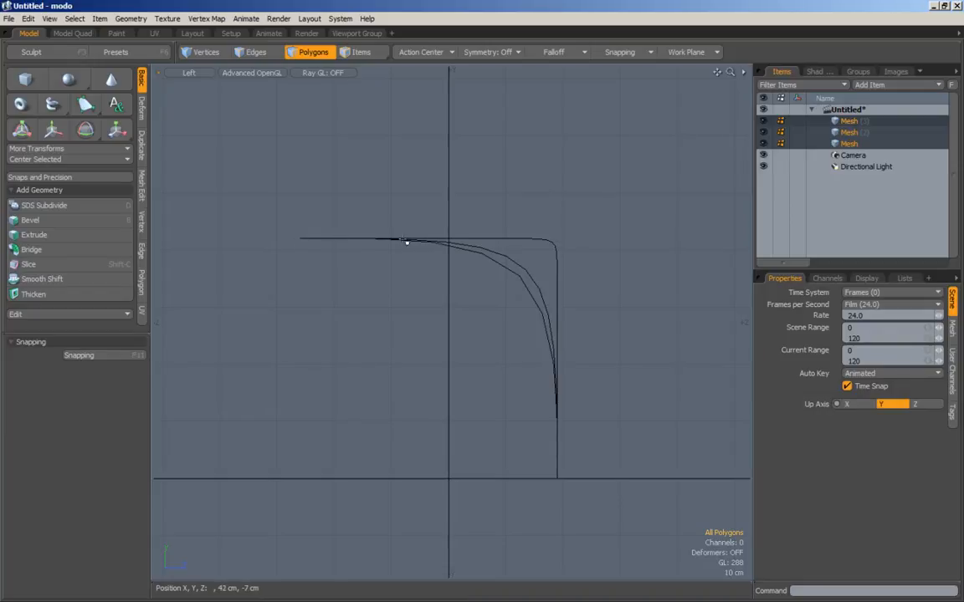
Compare the three subdivided meshes side by side in perspective, including the sharper corner of Mesh (3).
{"action": "key", "text": "KP_Decimal"}
{"action": "right_click_drag", "start_coordinate": [617, 329], "coordinate": [550, 335], "text": "alt"}
{"action": "left_click_drag", "start_coordinate": [550, 336], "coordinate": [462, 369], "text": "alt"}
{"action": "right_click_drag", "start_coordinate": [636, 201], "coordinate": [645, 214]}
{"action": "left_click_drag", "start_coordinate": [645, 214], "coordinate": [604, 221], "text": "alt"}
{"action": "right_click_drag", "start_coordinate": [477, 289], "coordinate": [523, 297], "text": "alt"}
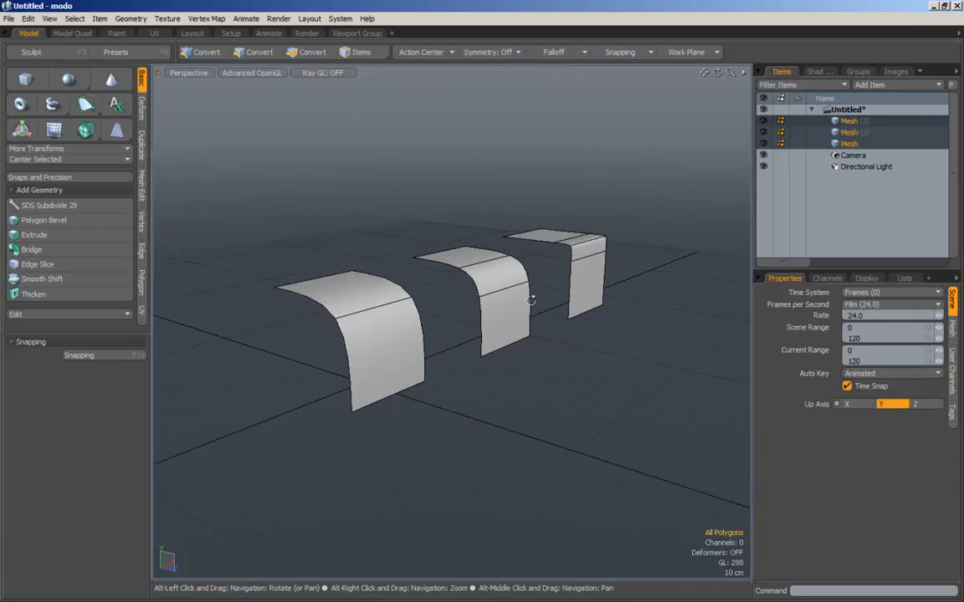
{"action": "left_click_drag", "start_coordinate": [523, 297], "coordinate": [532, 333], "text": "alt"}
{"action": "middle_click_drag", "start_coordinate": [630, 230], "coordinate": [543, 264], "text": "alt"}
{"action": "right_click_drag", "start_coordinate": [542, 264], "coordinate": [545, 301], "text": "alt"}
Turn subdivision off in edge mode, isolate Mesh (3), and turn its subdivision back on.
{"action": "key", "text": "2"}
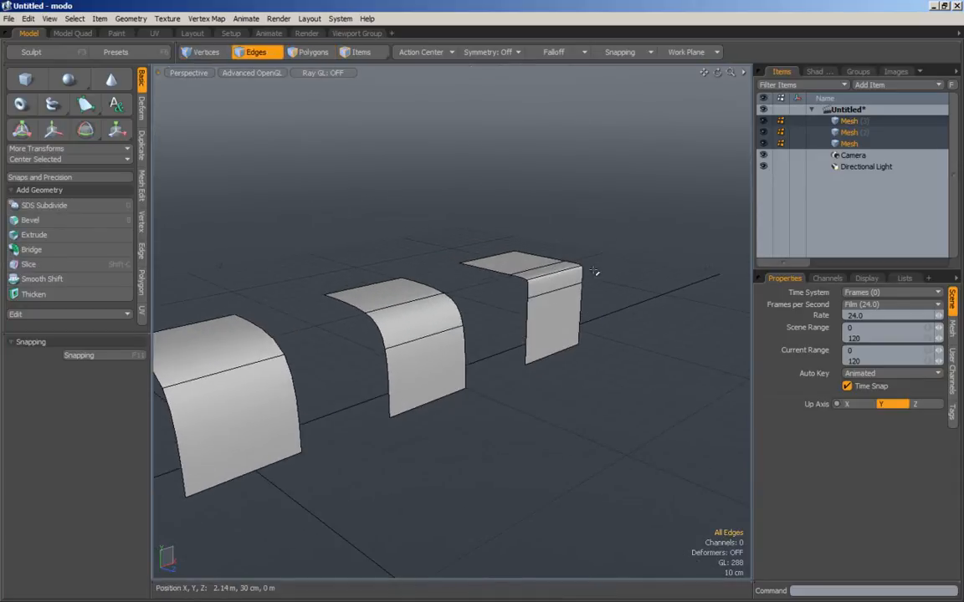
{"action": "key", "text": "Tab"}
{"action": "left_click", "coordinate": [854, 123]}
{"action": "middle_click_drag", "start_coordinate": [559, 282], "coordinate": [493, 295], "text": "alt"}
{"action": "right_click_drag", "start_coordinate": [493, 294], "coordinate": [520, 303], "text": "alt"}
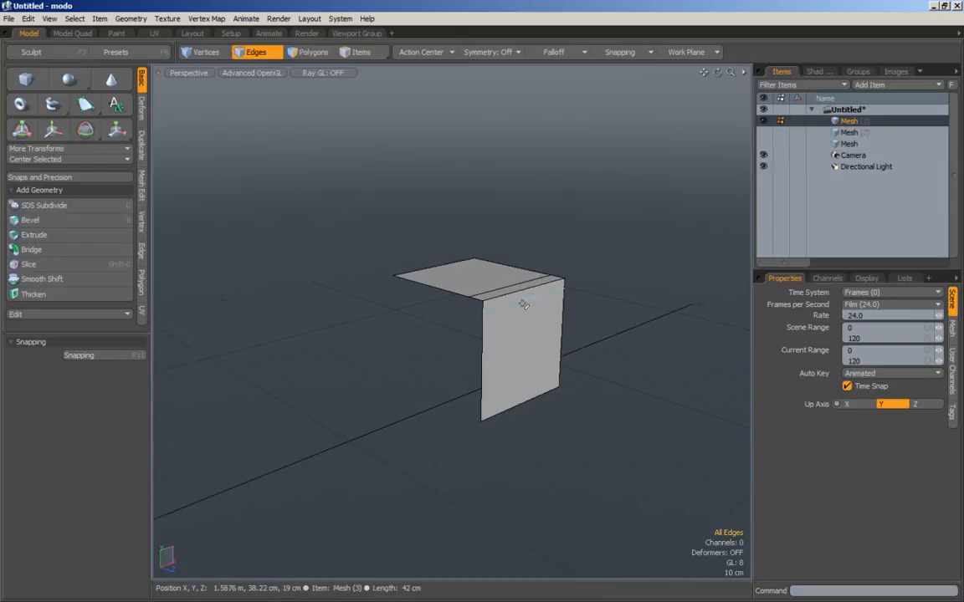
{"action": "left_click_drag", "start_coordinate": [605, 253], "coordinate": [538, 291], "text": "alt"}
{"action": "key", "text": "Tab"}
Move Mesh (3)'s lower support edge down toward the base and its upper support edge -39 cm along Z, away from the corner.
{"action": "left_click", "coordinate": [516, 300]}
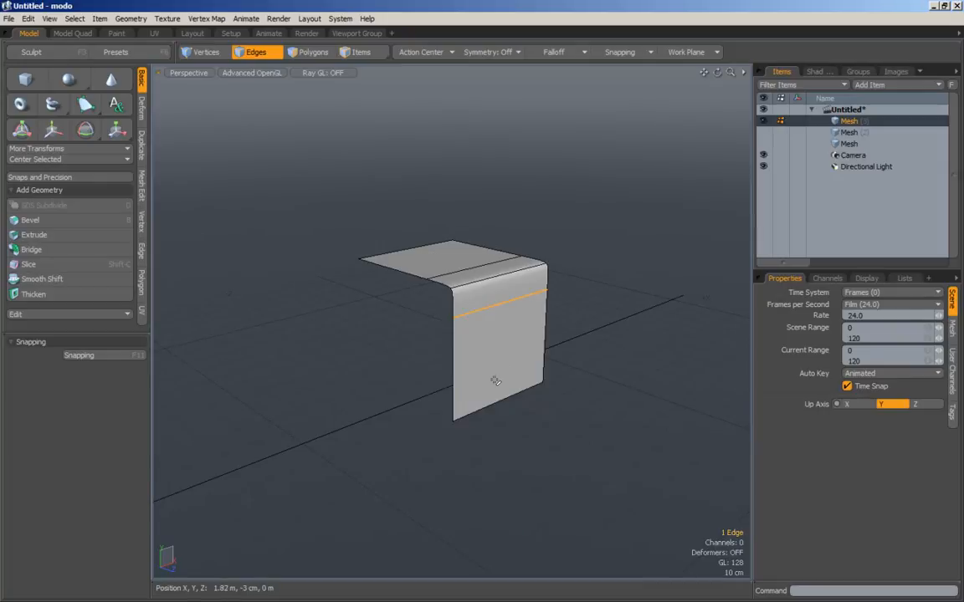
{"action": "key", "text": "w"}
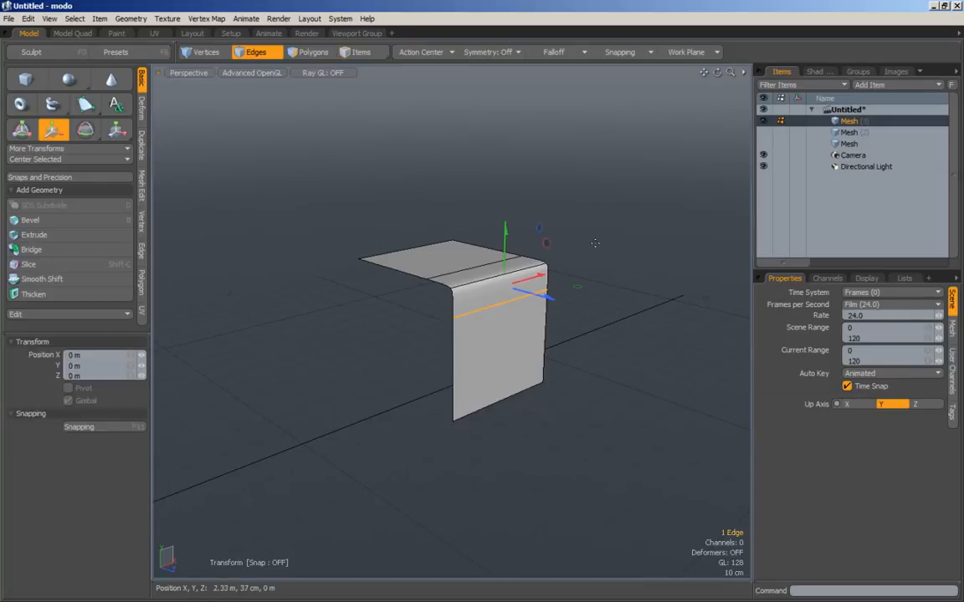
{"action": "left_click_drag", "start_coordinate": [502, 286], "coordinate": [500, 380]}
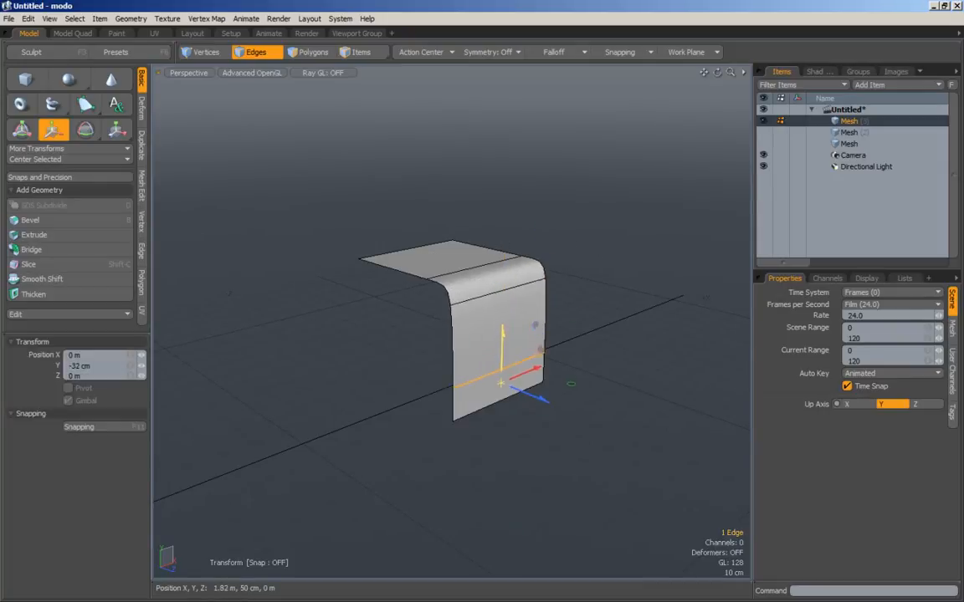
{"action": "key", "text": "space"}
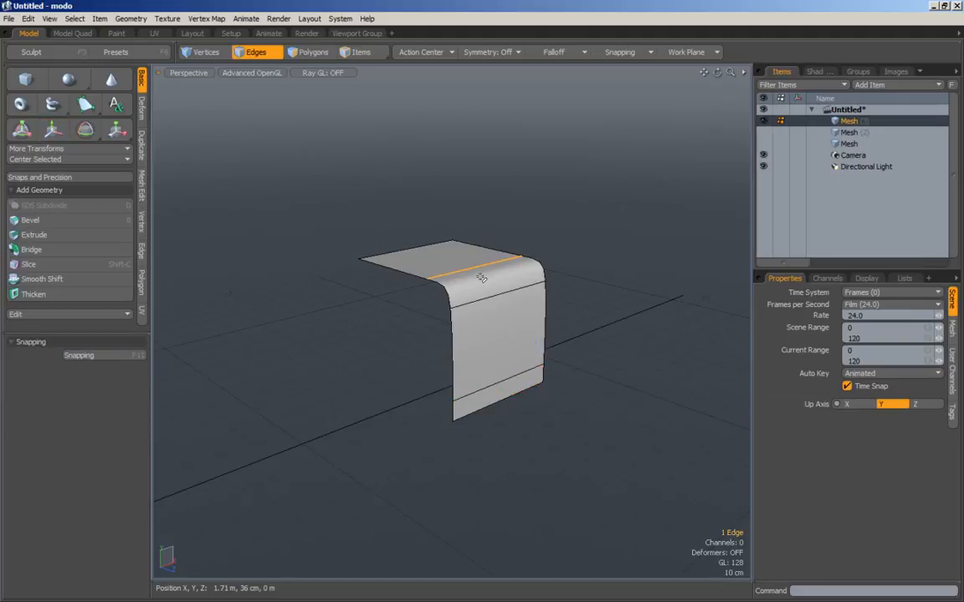
{"action": "key", "text": "w"}
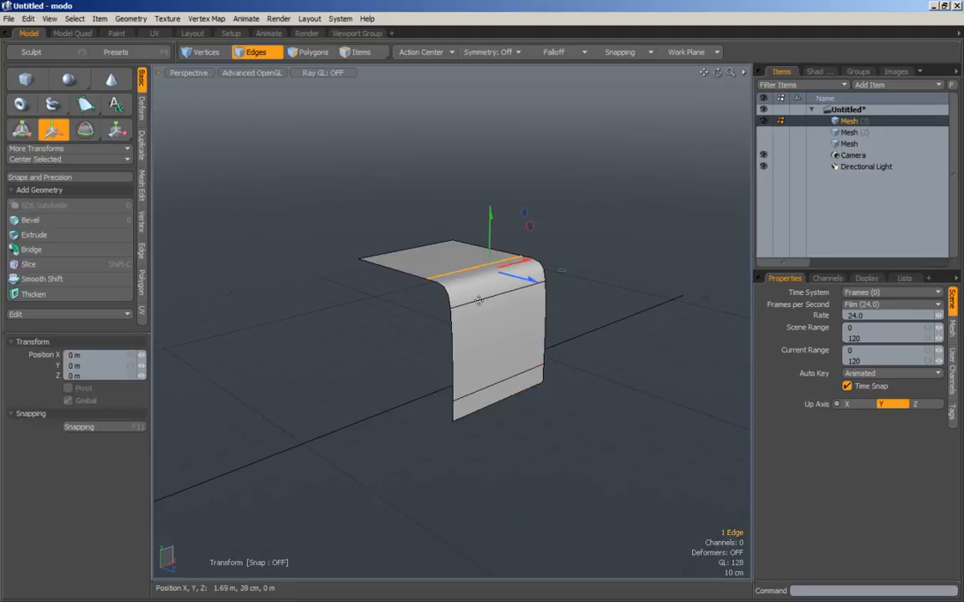
{"action": "left_click_drag", "start_coordinate": [489, 268], "coordinate": [395, 264]}
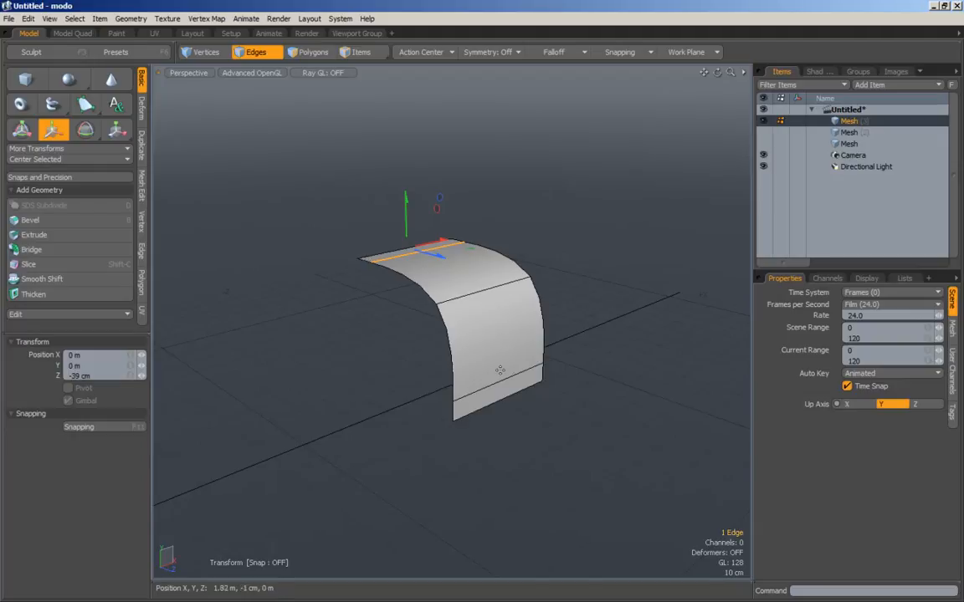
Move both support edges of Mesh (3) back close to the corner, raising the lower one about 39 cm.
{"action": "left_click_drag", "start_coordinate": [440, 253], "coordinate": [536, 280]}
{"action": "left_click", "coordinate": [517, 393]}
{"action": "key", "text": "w"}
{"action": "left_click_drag", "start_coordinate": [502, 390], "coordinate": [503, 294]}
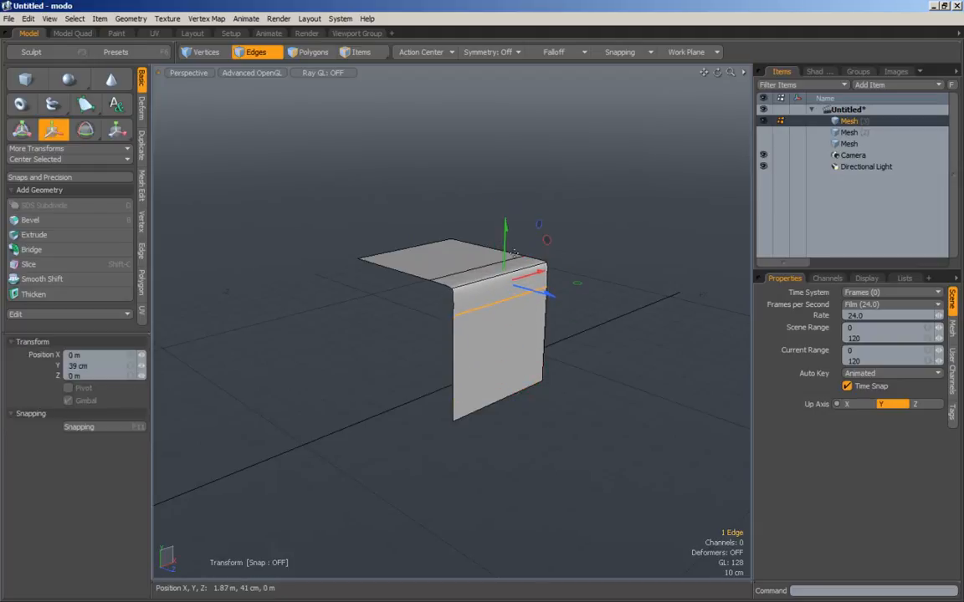
{"action": "key", "text": "space"}
{"action": "key", "text": "w"}
{"action": "left_click_drag", "start_coordinate": [503, 266], "coordinate": [503, 263]}
{"action": "key", "text": "space"}
Display all three meshes together and turn on subdivision for all of them, including Mesh (3).
{"action": "scroll", "coordinate": [615, 233], "scroll_direction": "down", "scroll_amount": 3}
{"action": "left_click_drag", "start_coordinate": [615, 232], "coordinate": [669, 251], "text": "alt"}
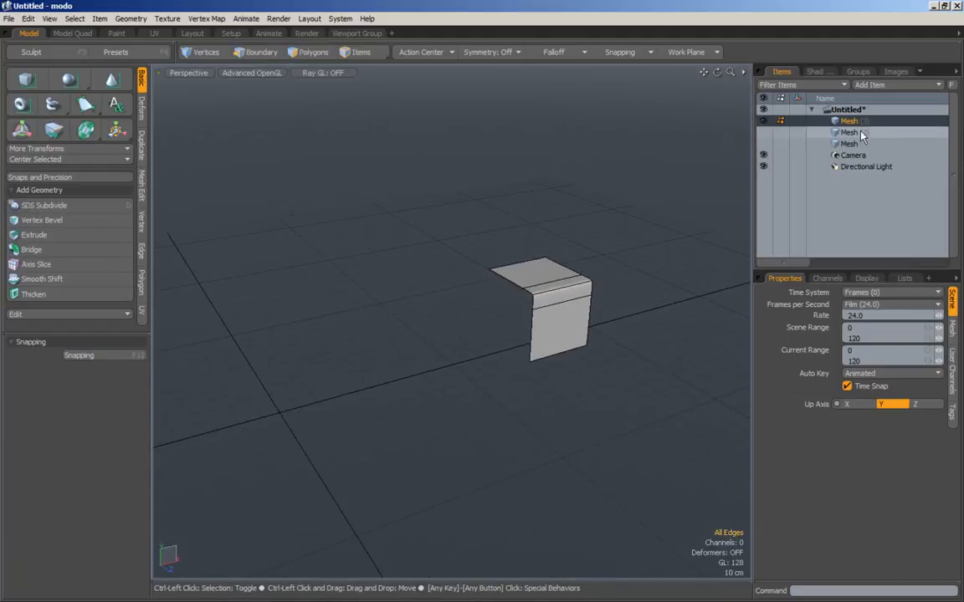
{"action": "left_click", "coordinate": [849, 143], "text": "shift"}
{"action": "left_click_drag", "start_coordinate": [585, 284], "coordinate": [392, 249], "text": "alt"}
{"action": "key", "text": "2"}
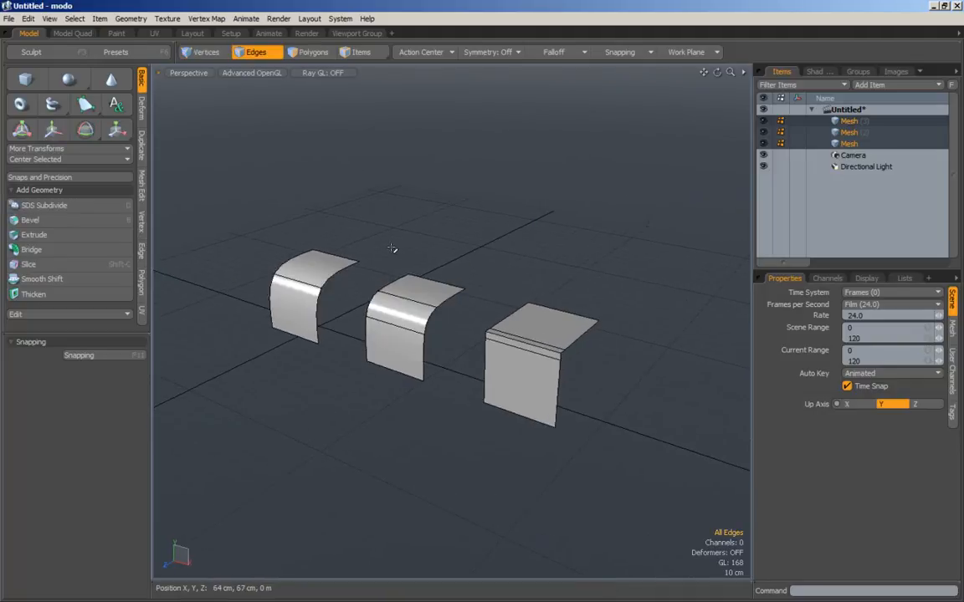
{"action": "left_click", "coordinate": [294, 53]}
{"action": "left_click_drag", "start_coordinate": [459, 289], "coordinate": [521, 311], "text": "alt"}
{"action": "double_click", "coordinate": [525, 314]}
{"action": "key", "text": "Tab"}
{"action": "left_click", "coordinate": [597, 265]}
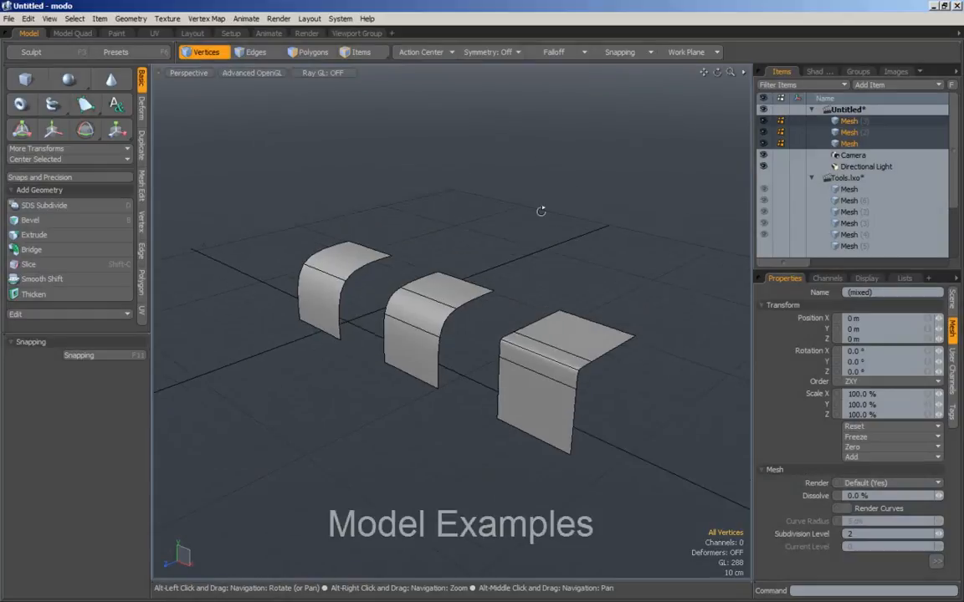
Display all the meshes of the Tools.lxo scene and bring the tools on the backdrop into close view.
{"action": "left_click_drag", "start_coordinate": [541, 211], "coordinate": [596, 247], "text": "alt"}
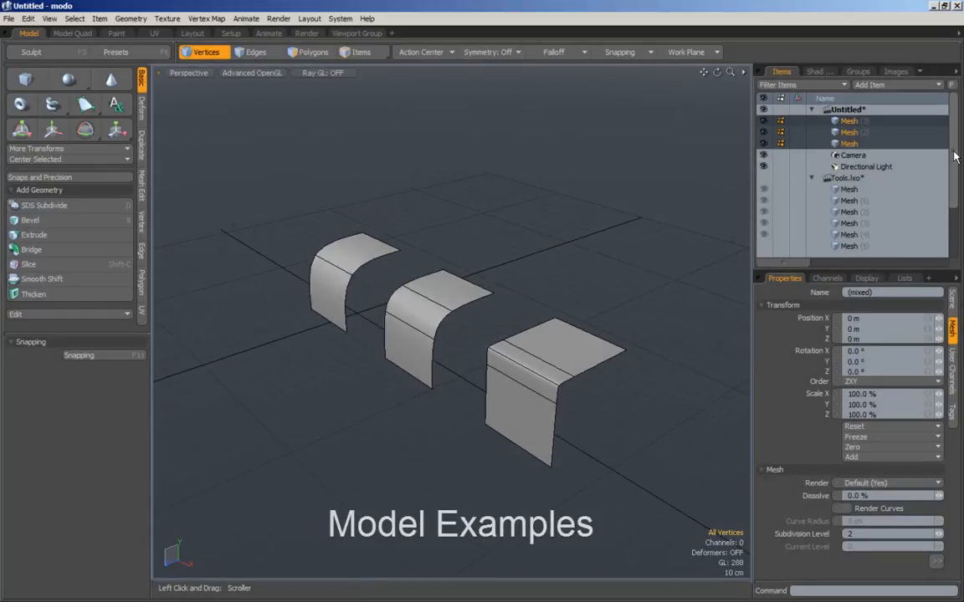
{"action": "scroll", "coordinate": [860, 180], "scroll_direction": "down", "scroll_amount": 1}
{"action": "left_click", "coordinate": [864, 167]}
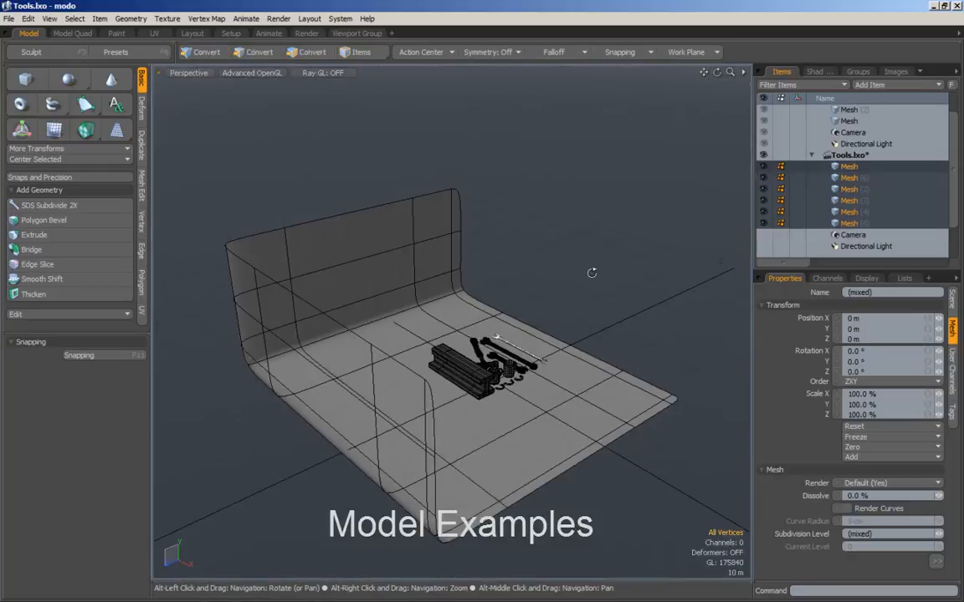
{"action": "left_click_drag", "start_coordinate": [561, 279], "coordinate": [383, 369], "text": "alt"}
{"action": "right_click_drag", "start_coordinate": [383, 369], "coordinate": [512, 398], "text": "alt"}
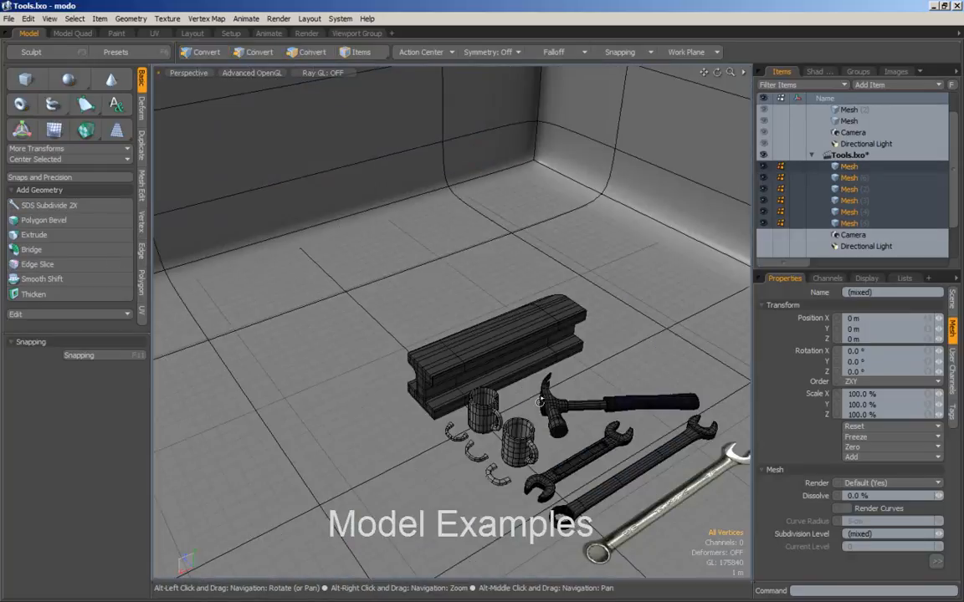
Hide the backdrop mesh in polygon mode so only the beam, mugs, hammer and wrenches are displayed.
{"action": "middle_click_drag", "start_coordinate": [512, 398], "coordinate": [485, 326], "text": "alt"}
{"action": "left_click_drag", "start_coordinate": [485, 326], "coordinate": [456, 319], "text": "alt"}
{"action": "right_click_drag", "start_coordinate": [451, 299], "coordinate": [441, 248], "text": "alt"}
{"action": "left_click", "coordinate": [306, 53]}
{"action": "left_click_drag", "start_coordinate": [355, 323], "coordinate": [398, 301], "text": "alt"}
{"action": "left_click_drag", "start_coordinate": [553, 158], "coordinate": [555, 196], "text": "alt"}
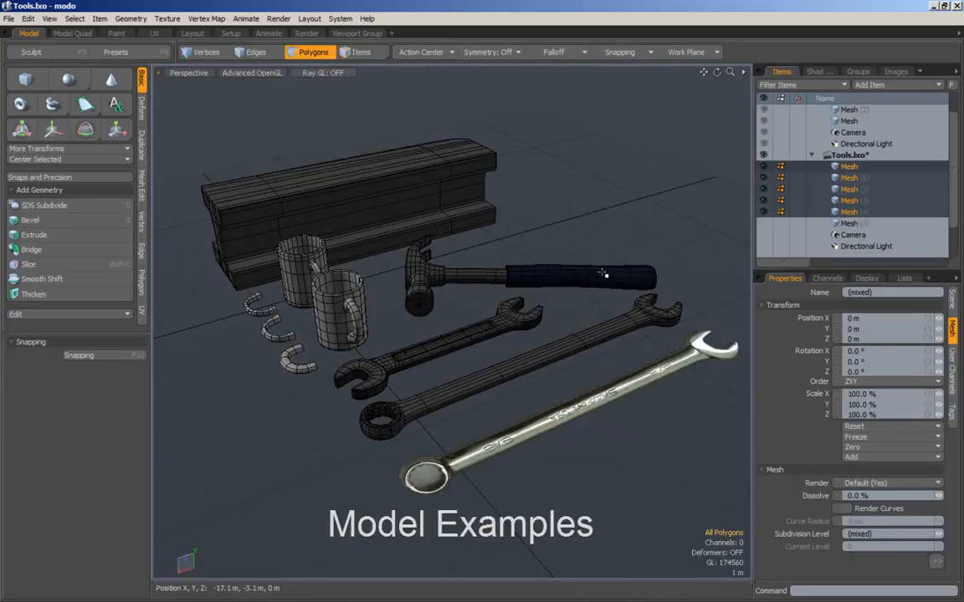
Examine the wireframes of the tool models, and inspect the open-end wrench head's edges up close with the wireframe hidden.
{"action": "left_click_drag", "start_coordinate": [578, 288], "coordinate": [419, 308], "text": "alt"}
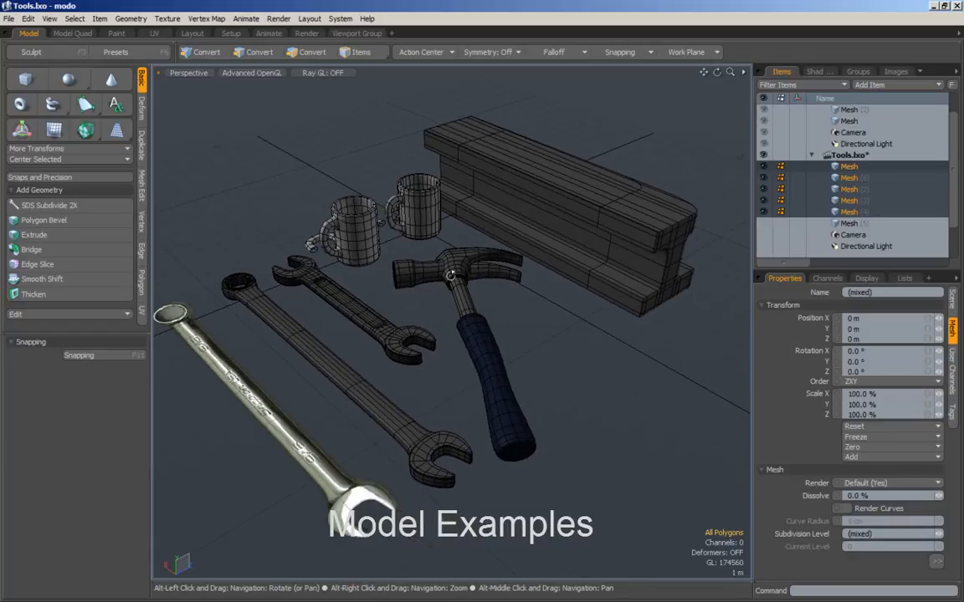
{"action": "left_click_drag", "start_coordinate": [450, 275], "coordinate": [441, 325], "text": "alt"}
{"action": "right_click_drag", "start_coordinate": [441, 325], "coordinate": [461, 346], "text": "alt"}
{"action": "left_click_drag", "start_coordinate": [460, 346], "coordinate": [490, 334], "text": "alt"}
{"action": "middle_click_drag", "start_coordinate": [490, 334], "coordinate": [440, 308], "text": "alt"}
{"action": "left_click_drag", "start_coordinate": [440, 308], "coordinate": [471, 345], "text": "alt"}
{"action": "left_click_drag", "start_coordinate": [549, 402], "coordinate": [678, 360], "text": "alt"}
{"action": "left_click_drag", "start_coordinate": [604, 312], "coordinate": [538, 329], "text": "alt"}
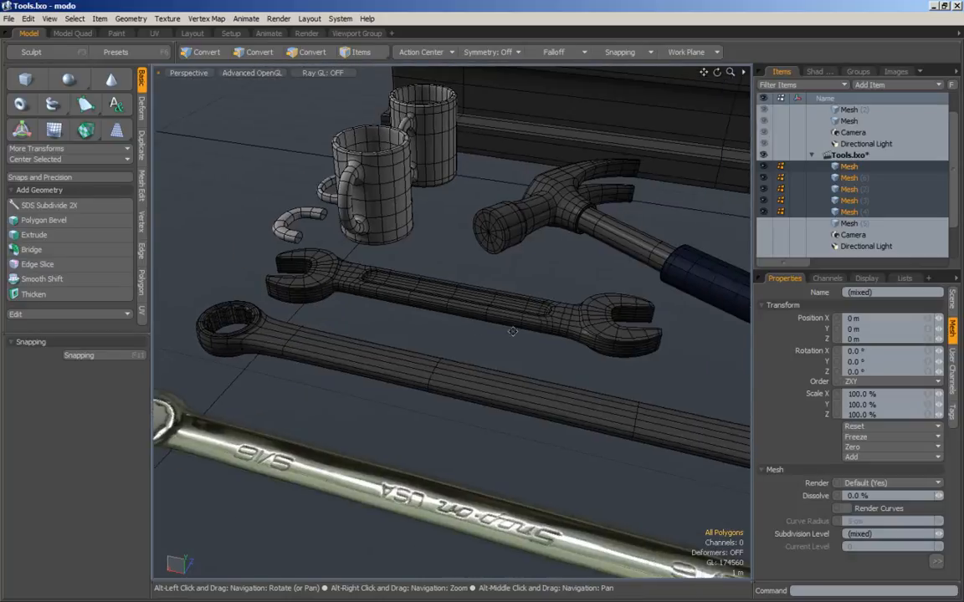
{"action": "middle_click_drag", "start_coordinate": [538, 329], "coordinate": [385, 326], "text": "alt"}
{"action": "right_click_drag", "start_coordinate": [385, 326], "coordinate": [626, 338], "text": "alt"}
{"action": "left_click_drag", "start_coordinate": [594, 346], "coordinate": [461, 260], "text": "alt"}
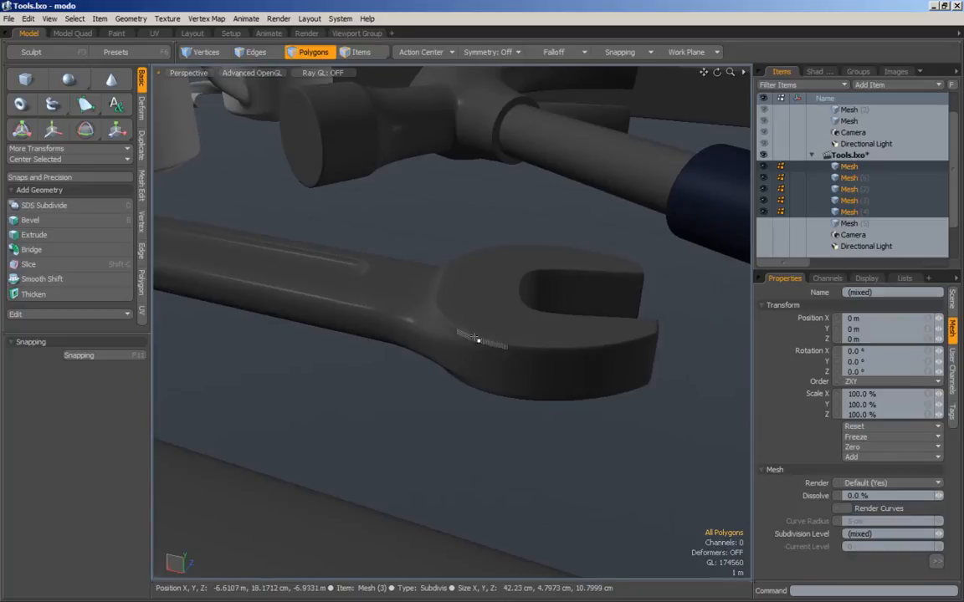
Examine the softly rounded outer edges of the open-end wrench head from above, from the side and from below.
{"action": "left_click_drag", "start_coordinate": [487, 348], "coordinate": [512, 180], "text": "alt"}
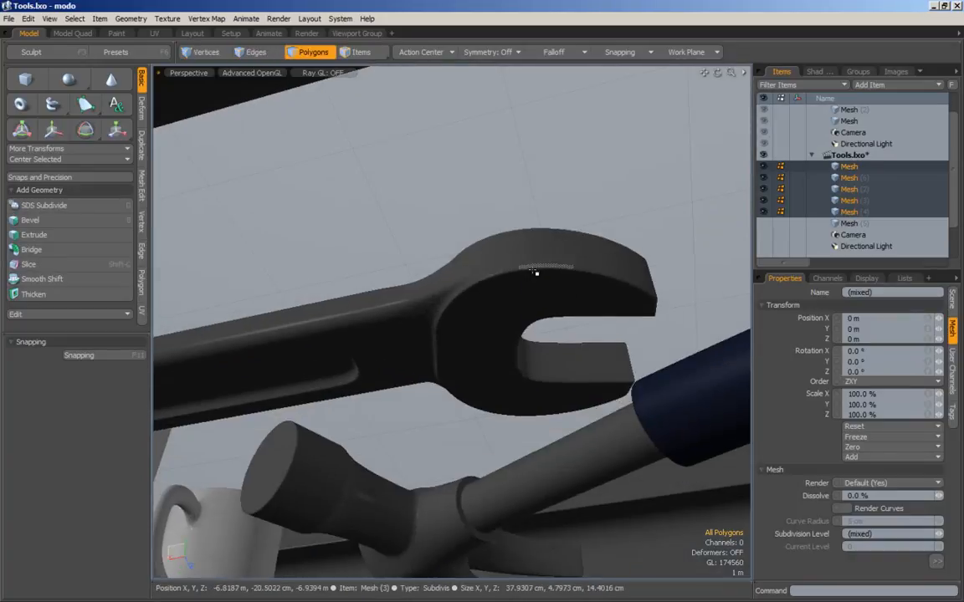
{"action": "left_click_drag", "start_coordinate": [481, 318], "coordinate": [449, 334], "text": "alt"}
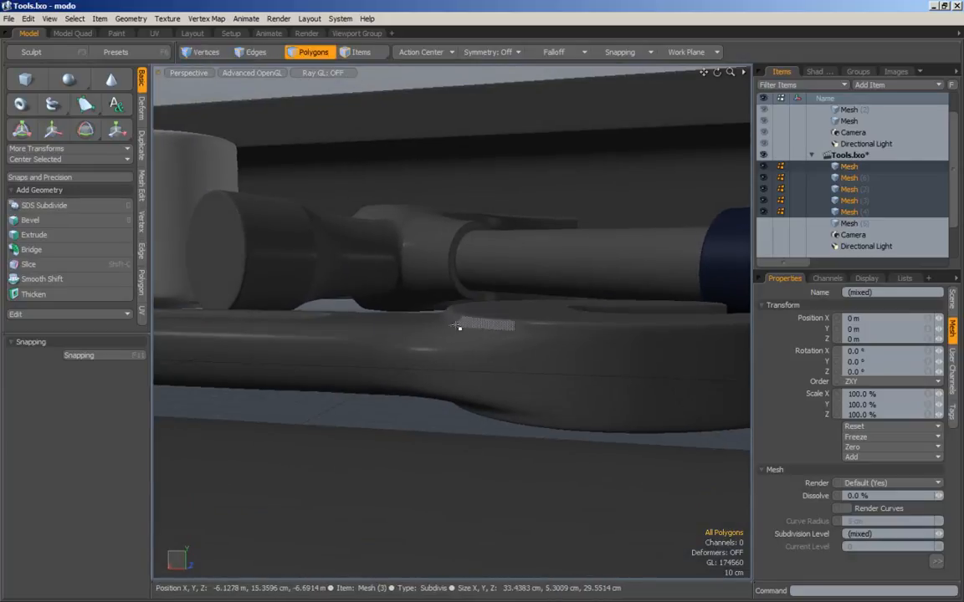
{"action": "left_click_drag", "start_coordinate": [415, 354], "coordinate": [370, 351], "text": "alt"}
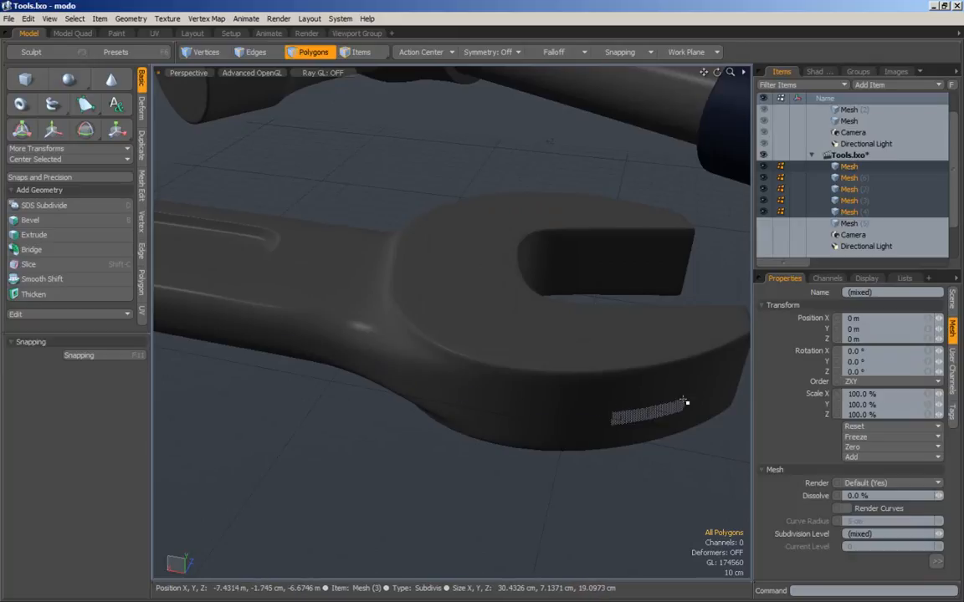
{"action": "left_click_drag", "start_coordinate": [376, 353], "coordinate": [480, 292], "text": "alt"}
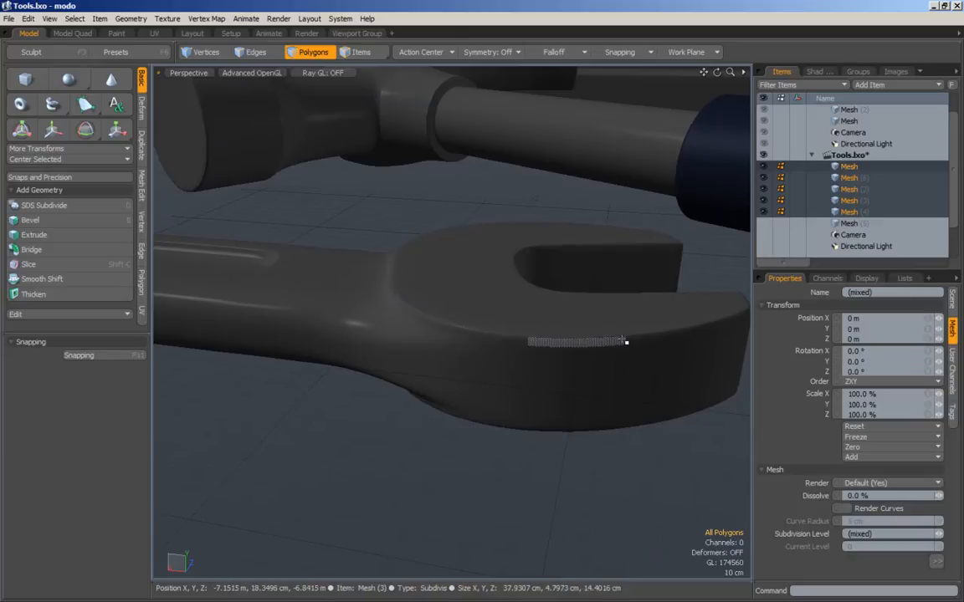
{"action": "left_click", "coordinate": [574, 311]}
{"action": "left_click_drag", "start_coordinate": [564, 384], "coordinate": [439, 294], "text": "alt"}
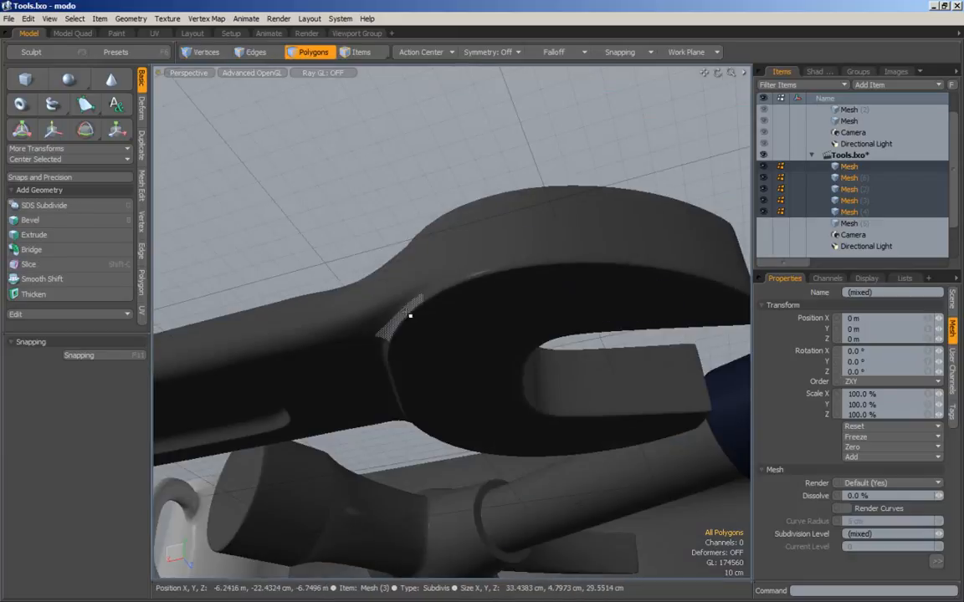
{"action": "left_click_drag", "start_coordinate": [553, 264], "coordinate": [486, 426], "text": "alt"}
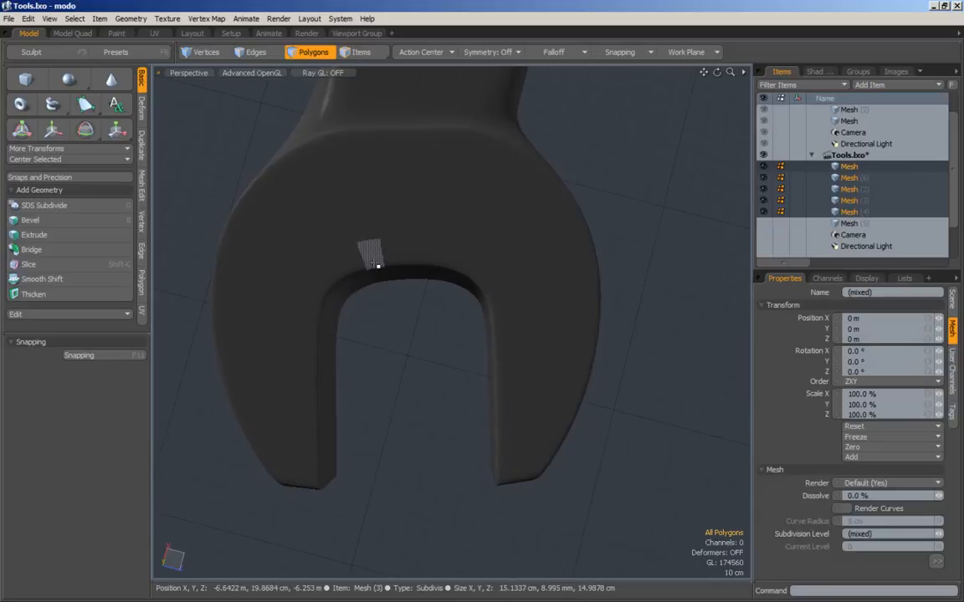
Examine the open-end wrench's jaw opening and tips from the front, and display the wireframe again.
{"action": "left_click_drag", "start_coordinate": [355, 488], "coordinate": [337, 343], "text": "alt"}
{"action": "key", "text": "3"}
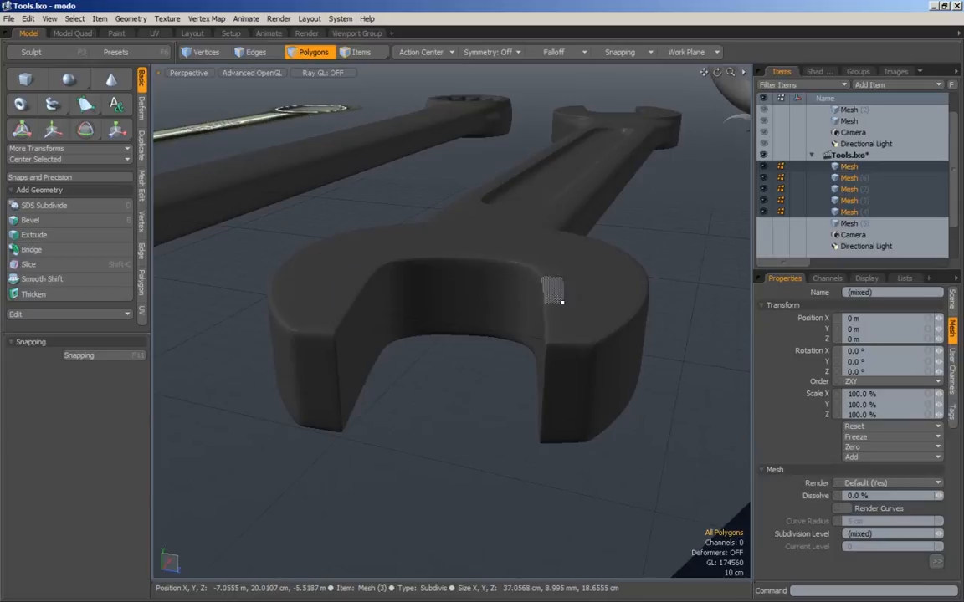
{"action": "left_click_drag", "start_coordinate": [657, 274], "coordinate": [509, 449], "text": "alt"}
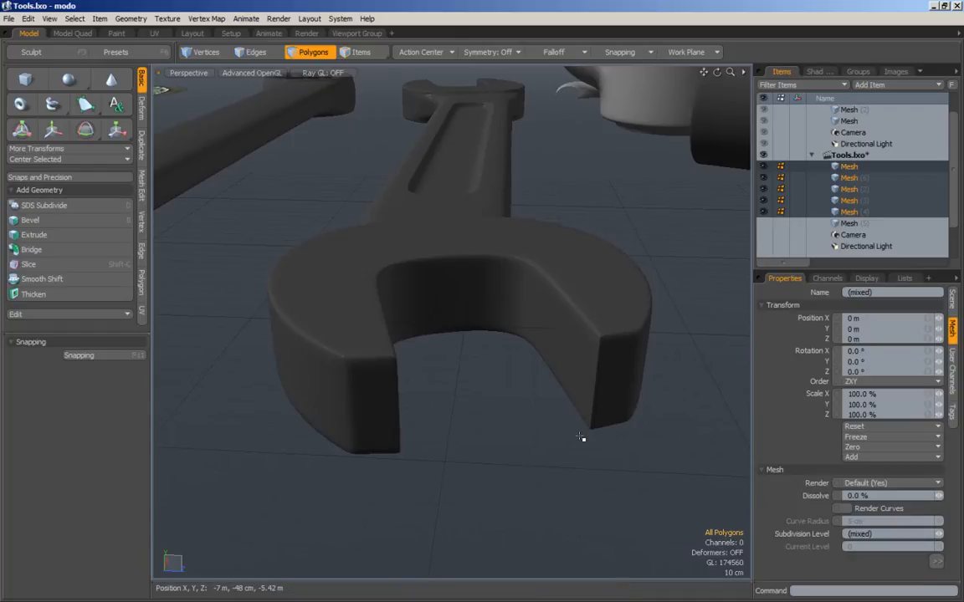
{"action": "left_click_drag", "start_coordinate": [590, 360], "coordinate": [439, 399], "text": "alt"}
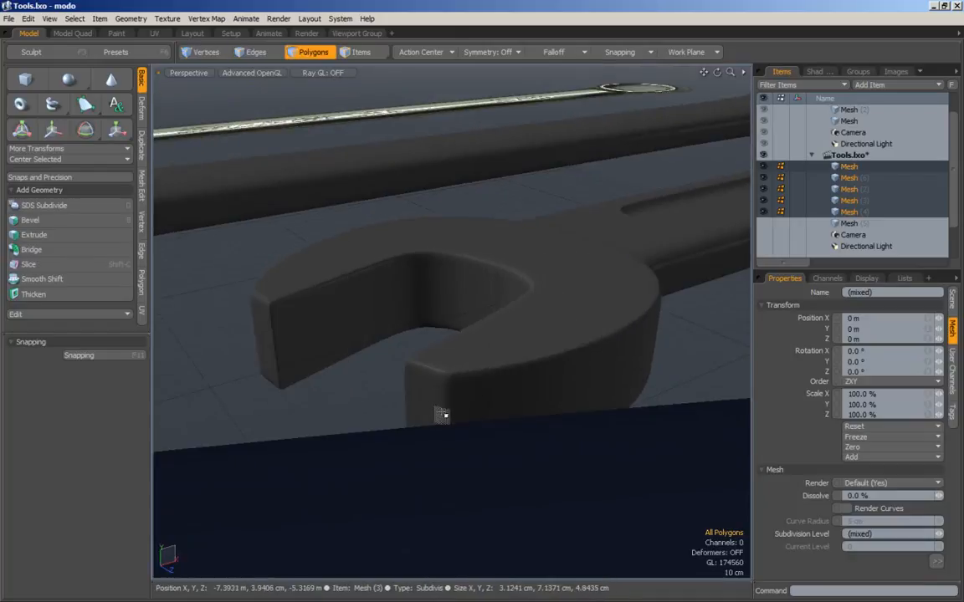
{"action": "left_click_drag", "start_coordinate": [334, 361], "coordinate": [482, 417], "text": "alt"}
{"action": "left_click_drag", "start_coordinate": [422, 379], "coordinate": [446, 395], "text": "alt"}
{"action": "scroll", "coordinate": [437, 403], "scroll_direction": "down", "scroll_amount": 4, "text": "alt"}
{"action": "left_click_drag", "start_coordinate": [395, 365], "coordinate": [544, 409], "text": "alt"}
{"action": "scroll", "coordinate": [486, 418], "scroll_direction": "up", "scroll_amount": 4, "text": "alt"}
{"action": "left_click_drag", "start_coordinate": [445, 426], "coordinate": [591, 419], "text": "alt"}
{"action": "scroll", "coordinate": [455, 438], "scroll_direction": "down", "scroll_amount": 4, "text": "alt"}
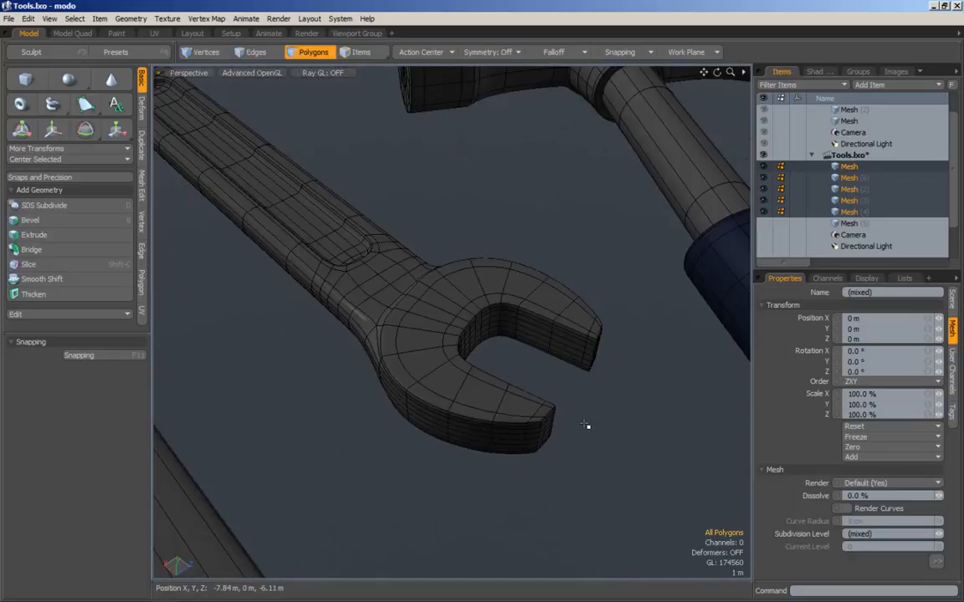
Examine the wireframe along the open-end wrench's handle recess and both heads, beside the mugs and hammer.
{"action": "left_click_drag", "start_coordinate": [490, 419], "coordinate": [516, 368], "text": "alt"}
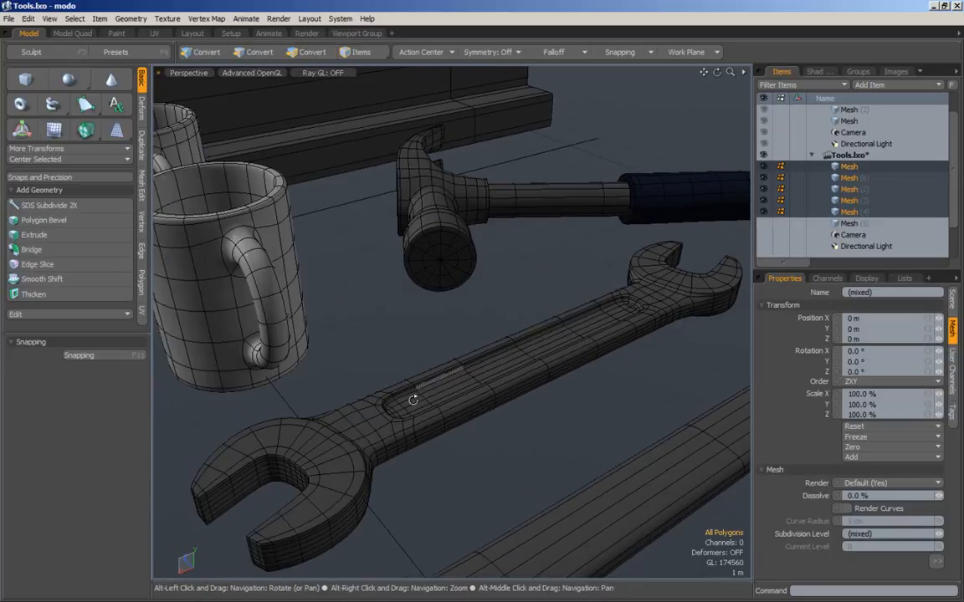
{"action": "left_click_drag", "start_coordinate": [419, 394], "coordinate": [433, 393], "text": "alt"}
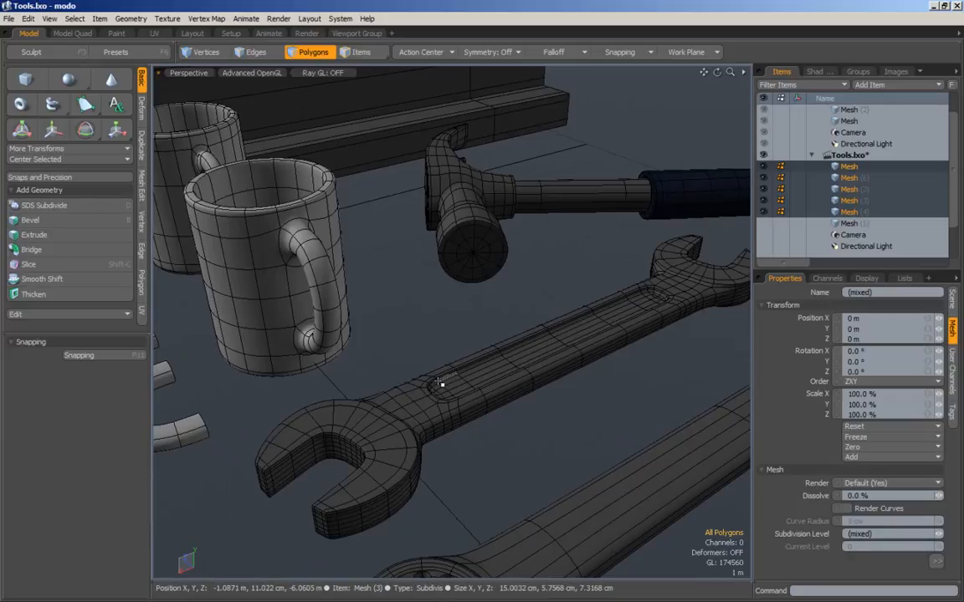
{"action": "left_click_drag", "start_coordinate": [471, 384], "coordinate": [440, 294], "text": "alt"}
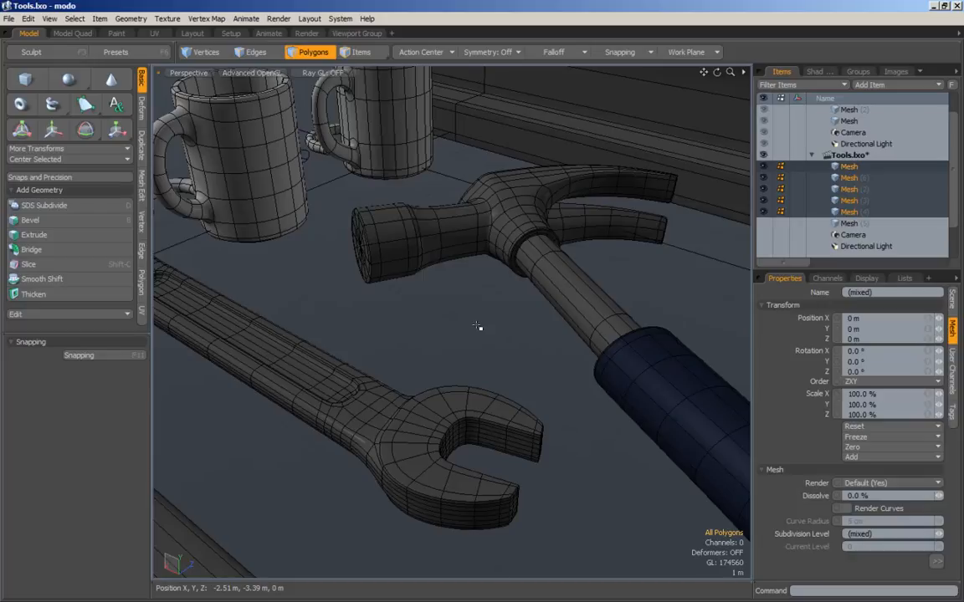
Examine the hammer's head and claw up close, first with the wireframe displayed and then with it hidden.
{"action": "scroll", "coordinate": [477, 326], "scroll_direction": "down", "scroll_amount": 10, "text": "alt"}
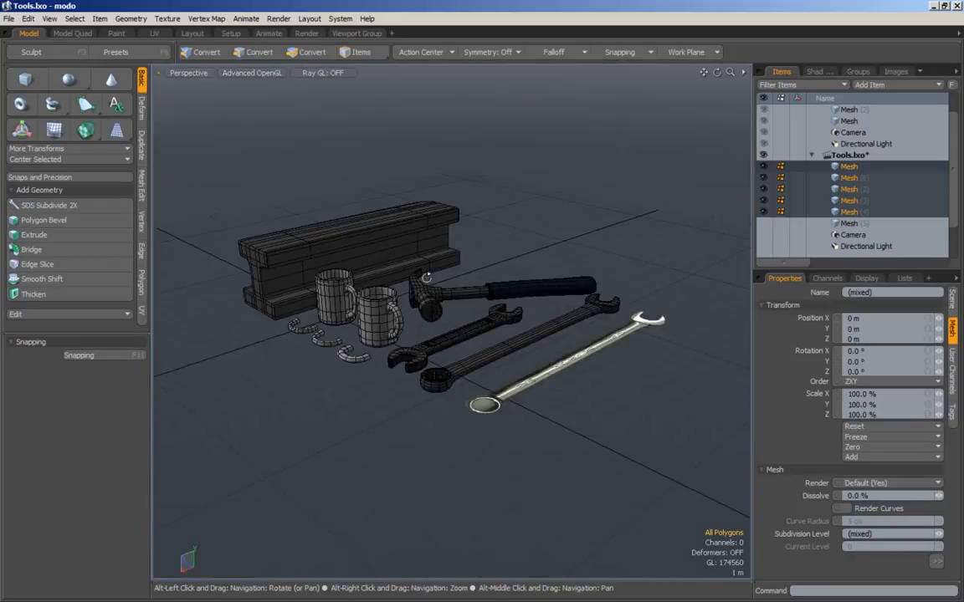
{"action": "scroll", "coordinate": [448, 274], "scroll_direction": "up", "scroll_amount": 10, "text": "alt"}
{"action": "left_click_drag", "start_coordinate": [534, 350], "coordinate": [420, 358], "text": "alt"}
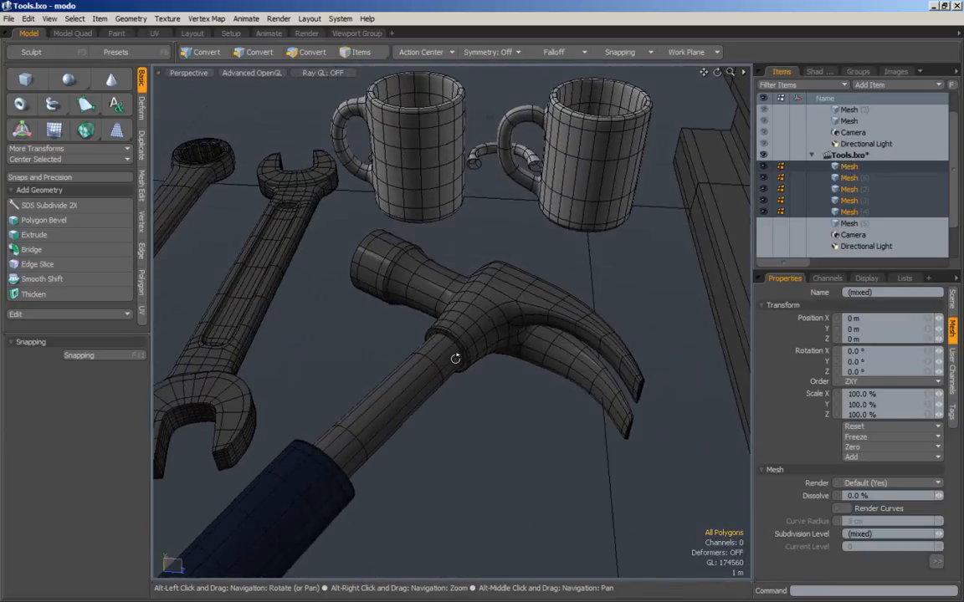
{"action": "mouse_move", "coordinate": [505, 328]}
{"action": "left_mouse_down", "text": "alt"}
{"action": "mouse_move", "coordinate": [493, 263]}
{"action": "mouse_move", "coordinate": [481, 311]}
{"action": "mouse_move", "coordinate": [482, 261]}
{"action": "mouse_move", "coordinate": [523, 323]}
{"action": "left_mouse_up", "text": "alt"}
{"action": "left_click_drag", "start_coordinate": [538, 362], "coordinate": [499, 346], "text": "alt"}
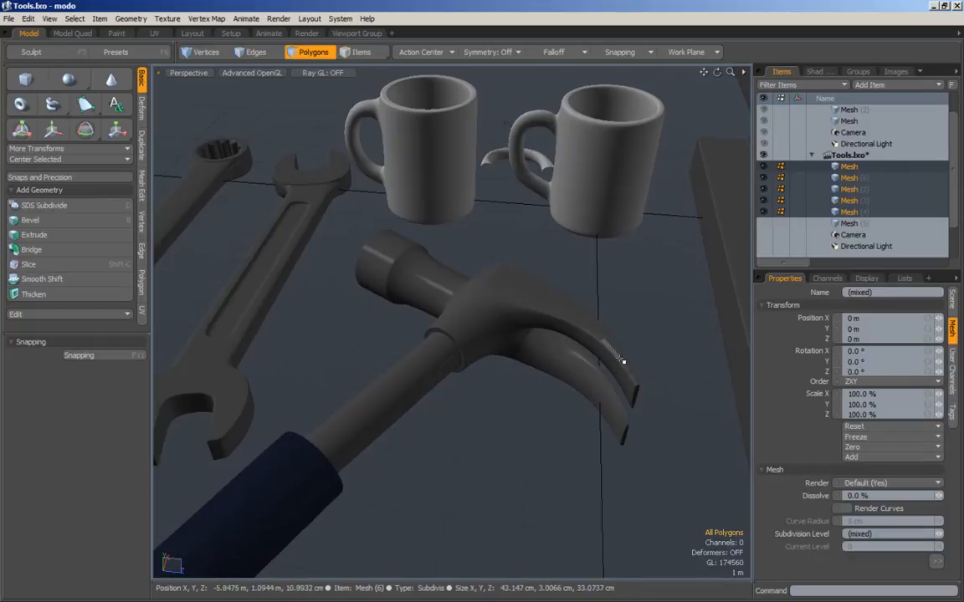
{"action": "left_click_drag", "start_coordinate": [538, 312], "coordinate": [443, 289], "text": "alt"}
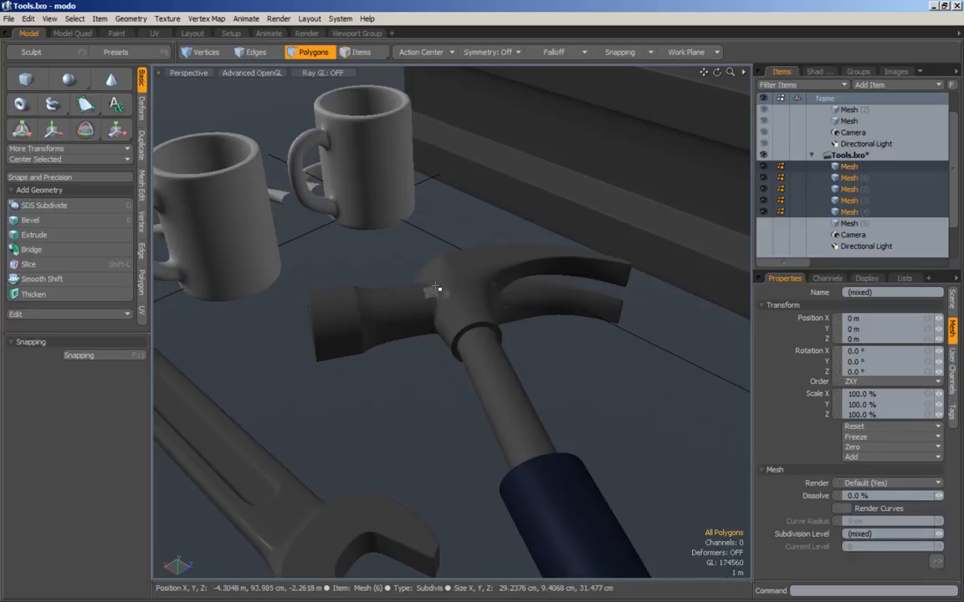
{"action": "left_click_drag", "start_coordinate": [402, 298], "coordinate": [431, 289], "text": "alt"}
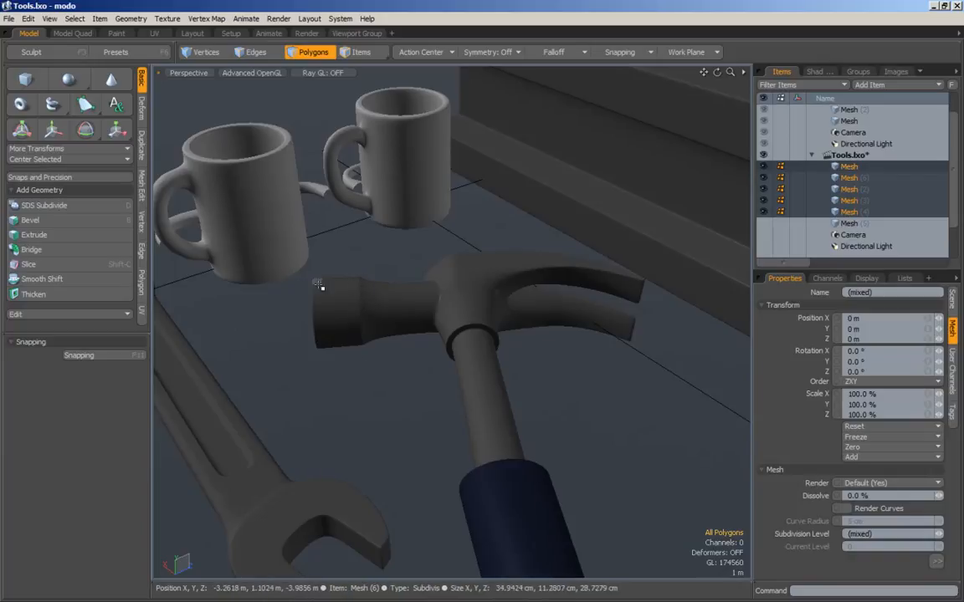
{"action": "left_click_drag", "start_coordinate": [358, 291], "coordinate": [393, 318], "text": "alt"}
View the whole set of shaded tool models, including the beam, mugs, hammer and wrenches.
{"action": "right_click_drag", "start_coordinate": [393, 318], "coordinate": [425, 348], "text": "alt"}
{"action": "left_click_drag", "start_coordinate": [426, 348], "coordinate": [452, 334], "text": "alt"}
{"action": "right_click_drag", "start_coordinate": [452, 335], "coordinate": [435, 319], "text": "alt"}
{"action": "left_click_drag", "start_coordinate": [434, 319], "coordinate": [380, 296], "text": "alt"}
{"action": "left_click_drag", "start_coordinate": [460, 284], "coordinate": [500, 312], "text": "alt"}
{"action": "left_click_drag", "start_coordinate": [425, 320], "coordinate": [441, 324], "text": "alt"}
{"action": "right_click_drag", "start_coordinate": [441, 325], "coordinate": [441, 314], "text": "alt"}
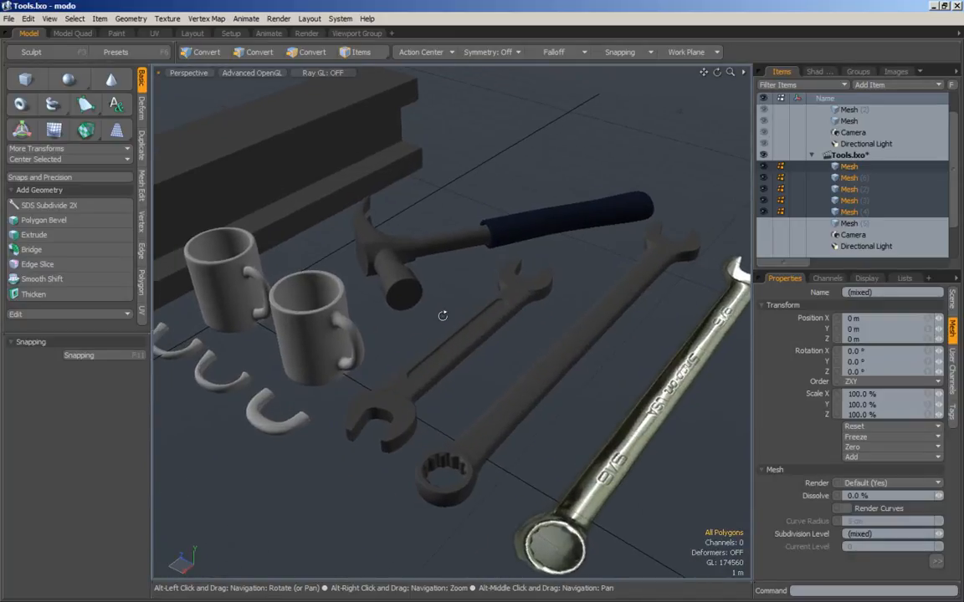
{"action": "left_click_drag", "start_coordinate": [434, 279], "coordinate": [487, 291], "text": "alt+shift"}
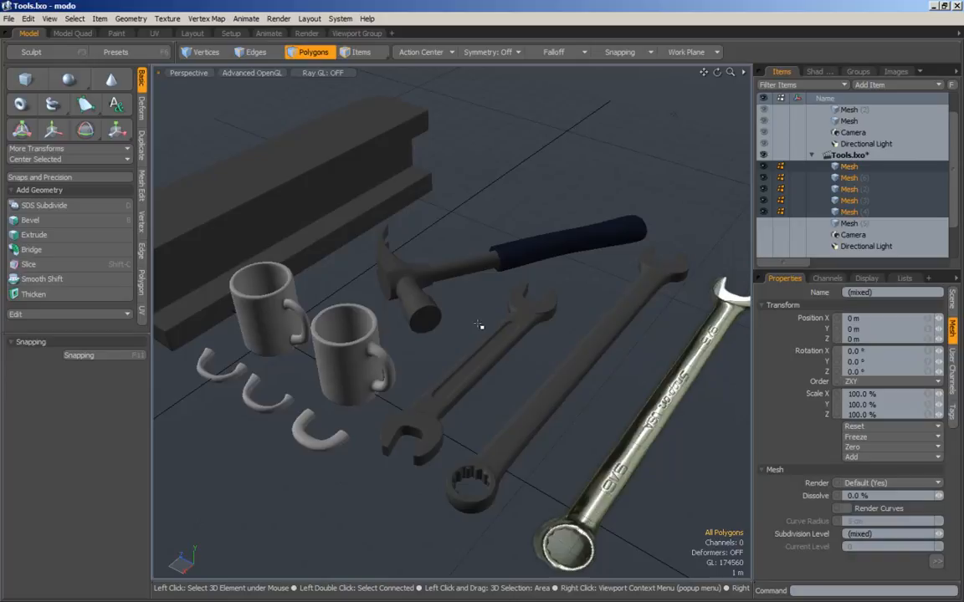
{"action": "mouse_move", "coordinate": [478, 325]}
{"action": "left_mouse_down", "text": "alt"}
{"action": "mouse_move", "coordinate": [468, 267]}
{"action": "mouse_move", "coordinate": [486, 303]}
{"action": "mouse_move", "coordinate": [481, 330]}
{"action": "left_mouse_up", "text": "alt"}
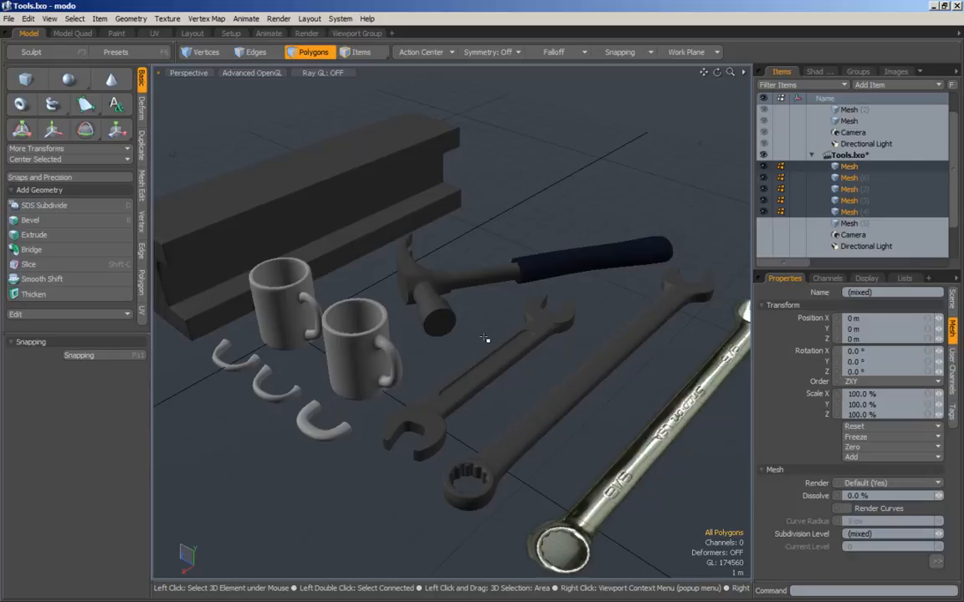
{"action": "key", "text": "ctrl+shift"}
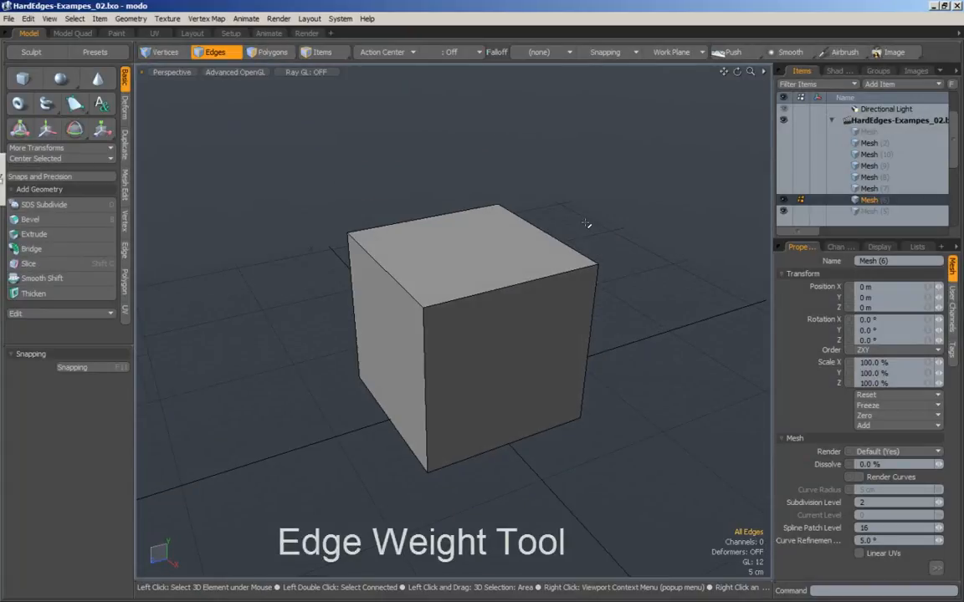
Turn on Catmull-Clark subdivision for the cube in Mesh (6) of the HardEdges scene.
{"action": "left_click_drag", "start_coordinate": [507, 239], "coordinate": [561, 234], "text": "alt"}
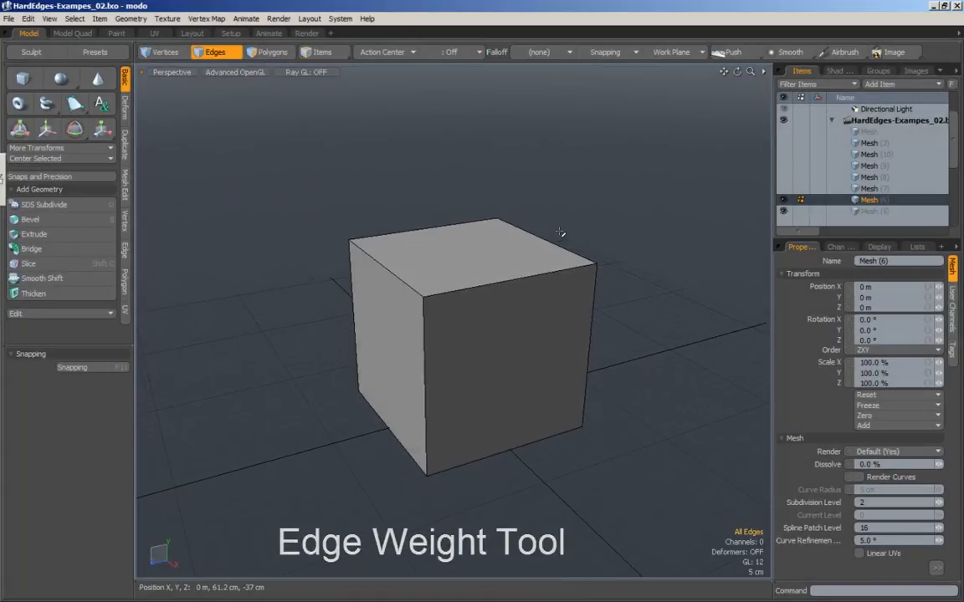
{"action": "left_click", "coordinate": [206, 18]}
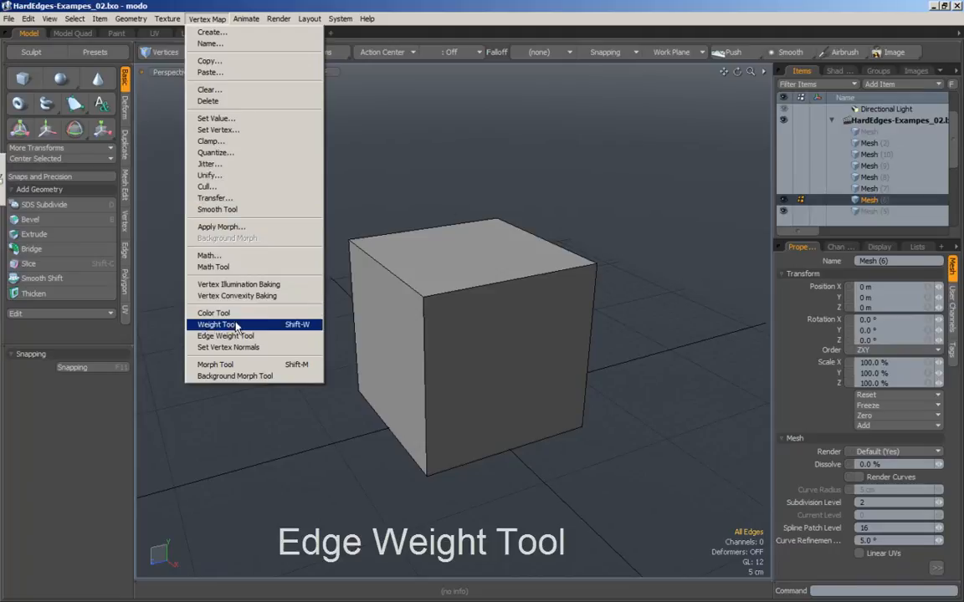
{"action": "left_click", "coordinate": [469, 196]}
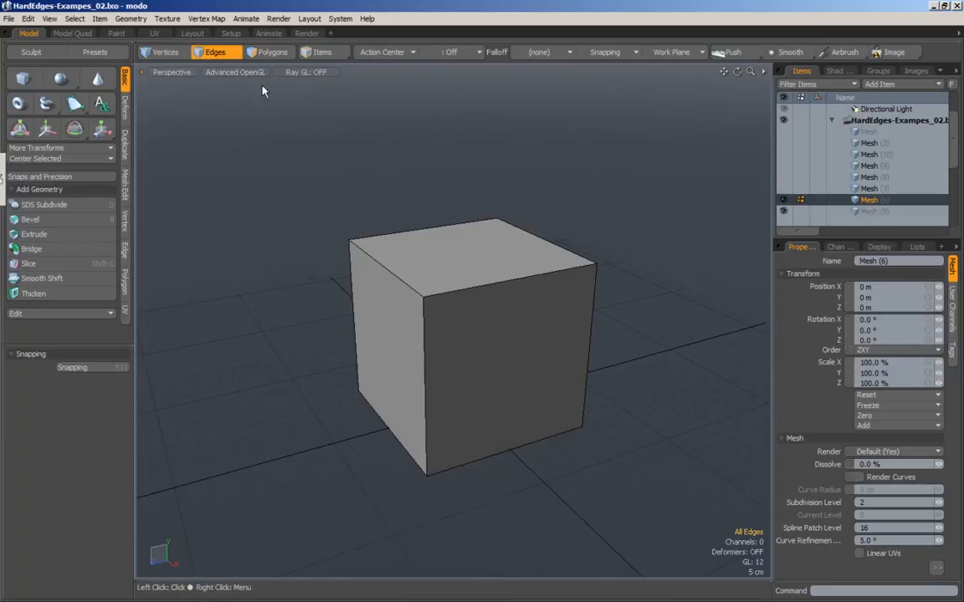
{"action": "left_click", "coordinate": [132, 19]}
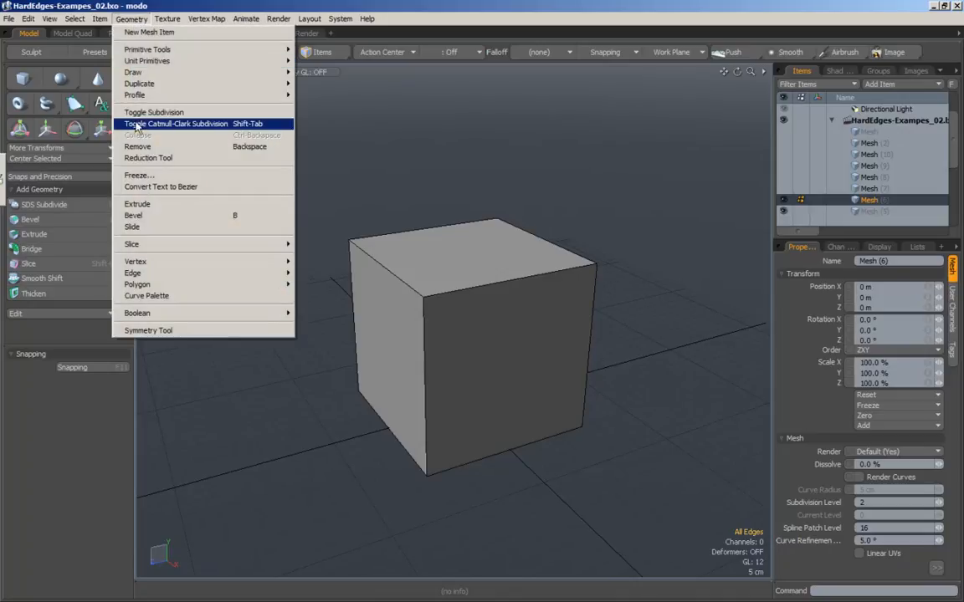
{"action": "left_click", "coordinate": [245, 127]}
{"action": "left_click_drag", "start_coordinate": [459, 256], "coordinate": [482, 267], "text": "alt"}
{"action": "left_click_drag", "start_coordinate": [512, 456], "coordinate": [519, 351], "text": "alt"}
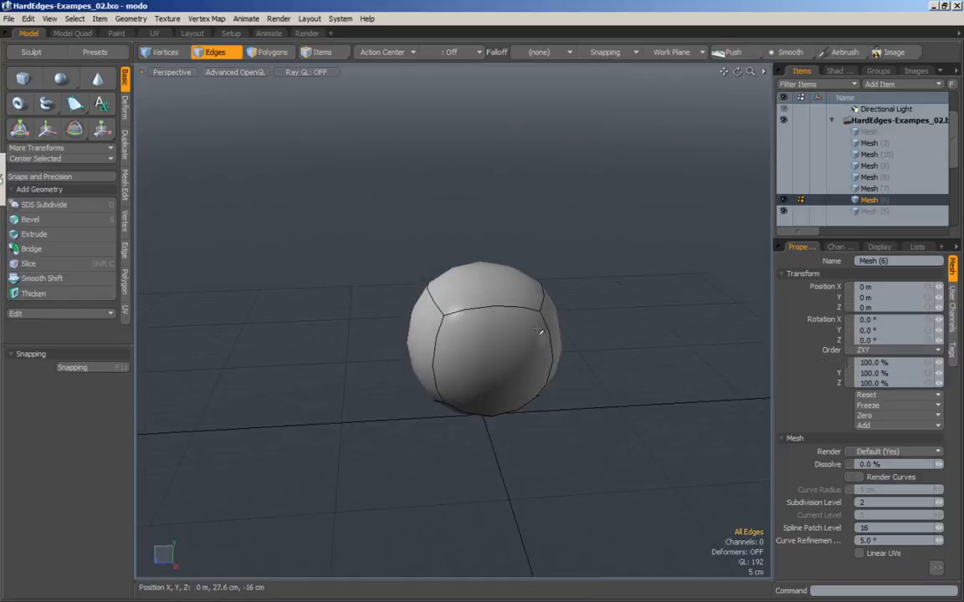
Set the subdivision level of Mesh (6) to 3 and reapply its Catmull-Clark subdivision.
{"action": "left_click_drag", "start_coordinate": [561, 324], "coordinate": [620, 355], "text": "alt"}
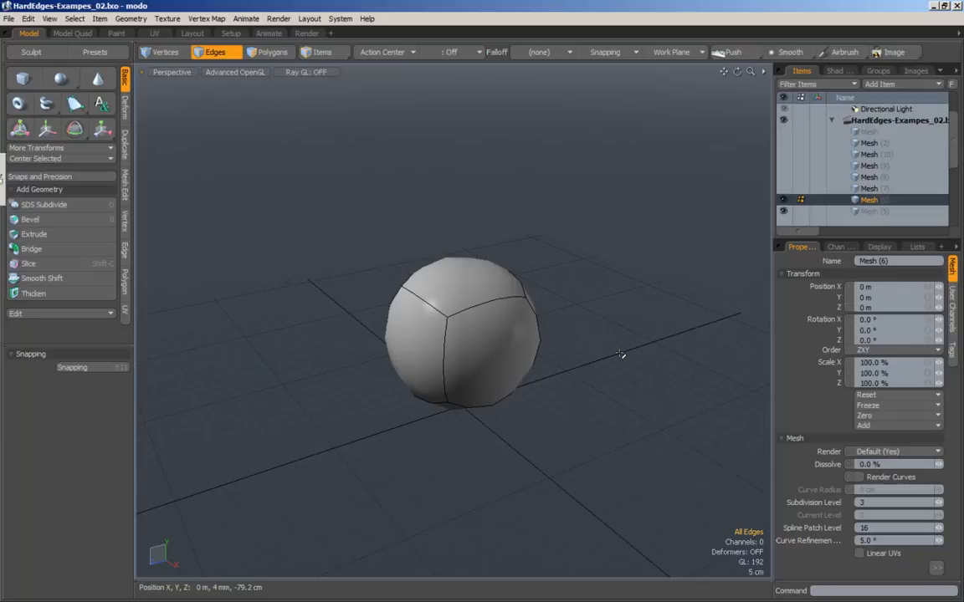
{"action": "key", "text": "Tab"}
{"action": "key", "text": "shift+Tab"}
{"action": "key", "text": "2"}
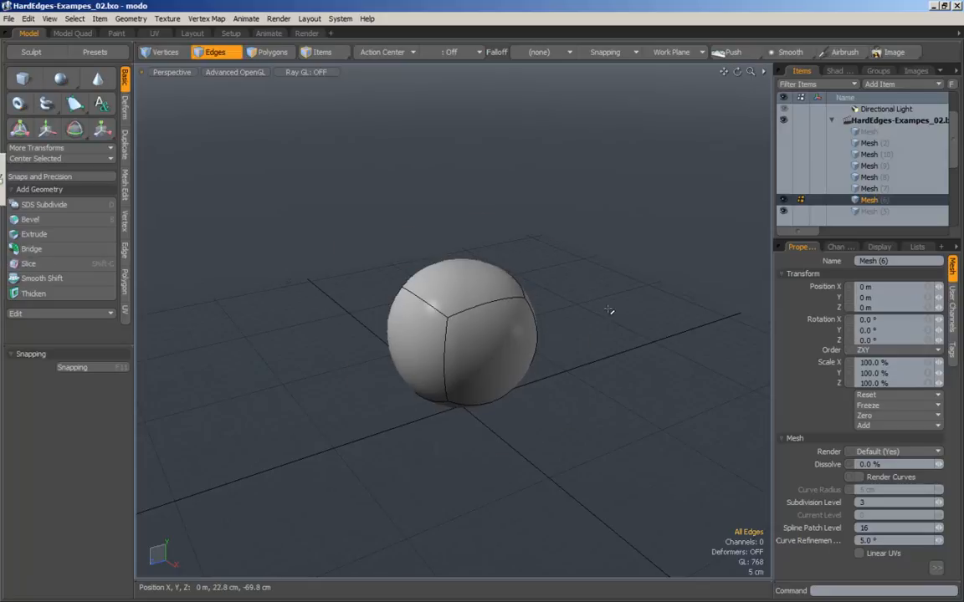
{"action": "key", "text": "Tab"}
{"action": "key", "text": "shift+Tab"}
{"action": "left_click_drag", "start_coordinate": [608, 311], "coordinate": [523, 208], "text": "alt"}
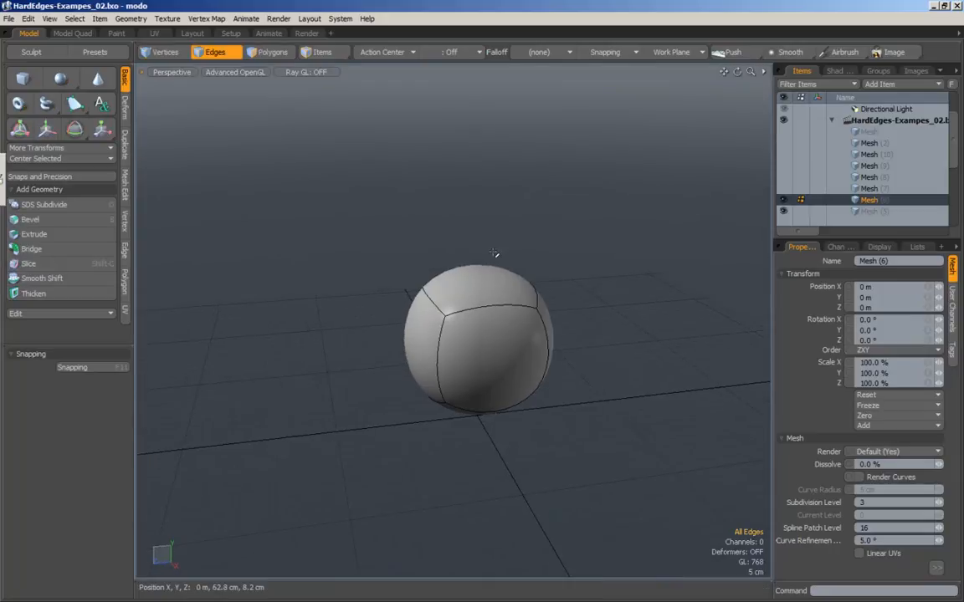
{"action": "left_click_drag", "start_coordinate": [541, 350], "coordinate": [511, 358], "text": "alt"}
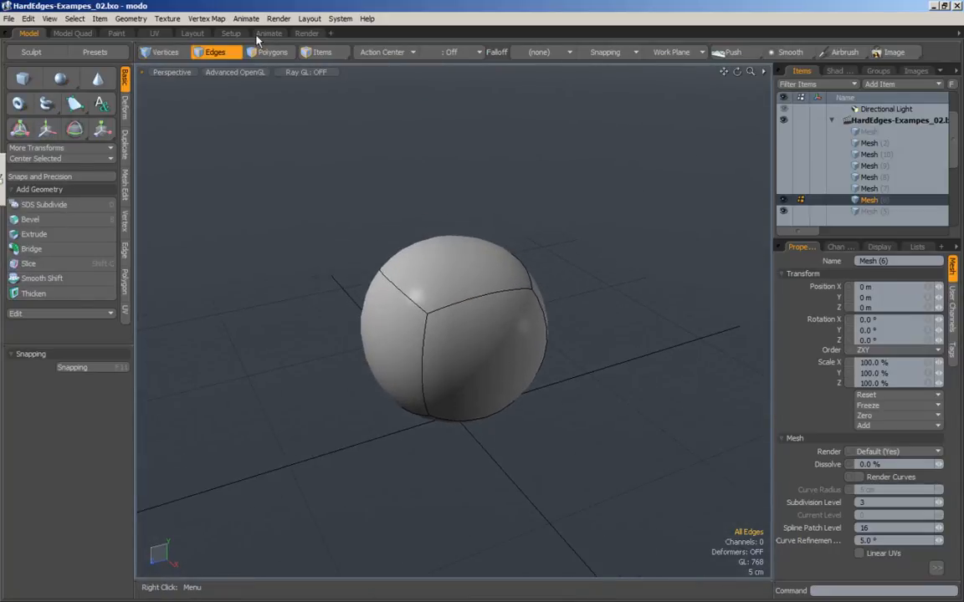
Select the four edges that border the top face of the subdivided cube.
{"action": "left_click", "coordinate": [409, 296]}
{"action": "left_click", "coordinate": [479, 296], "text": "shift"}
{"action": "left_click_drag", "start_coordinate": [494, 297], "coordinate": [316, 271], "text": "alt"}
{"action": "left_click", "coordinate": [569, 317], "text": "shift"}
{"action": "left_click", "coordinate": [441, 315], "text": "shift"}
{"action": "left_click_drag", "start_coordinate": [458, 336], "coordinate": [636, 251], "text": "alt"}
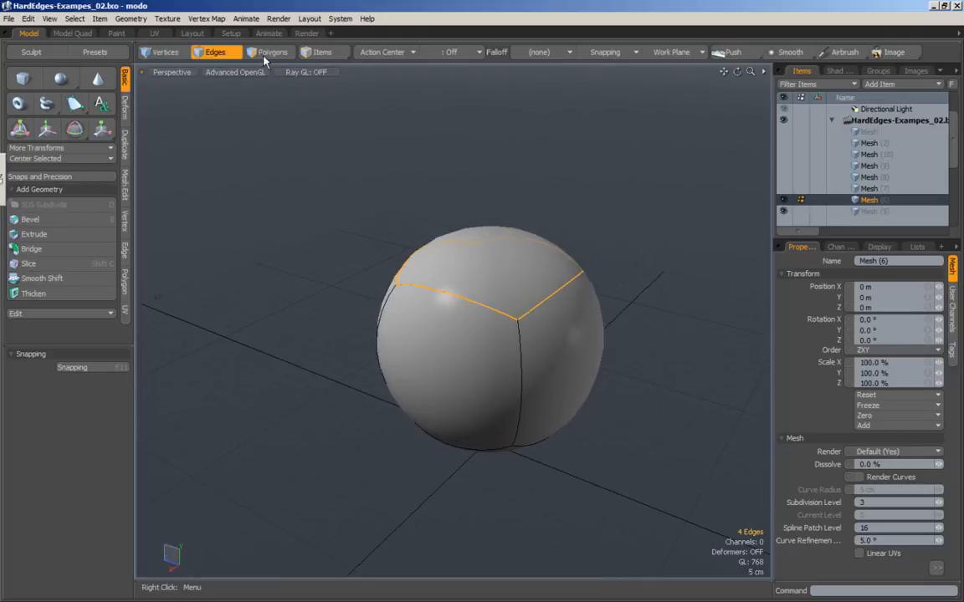
Raise the weight of the four selected edges with the Edge Weight Tool to crease the top rim sharply, and deselect them.
{"action": "left_click", "coordinate": [204, 19]}
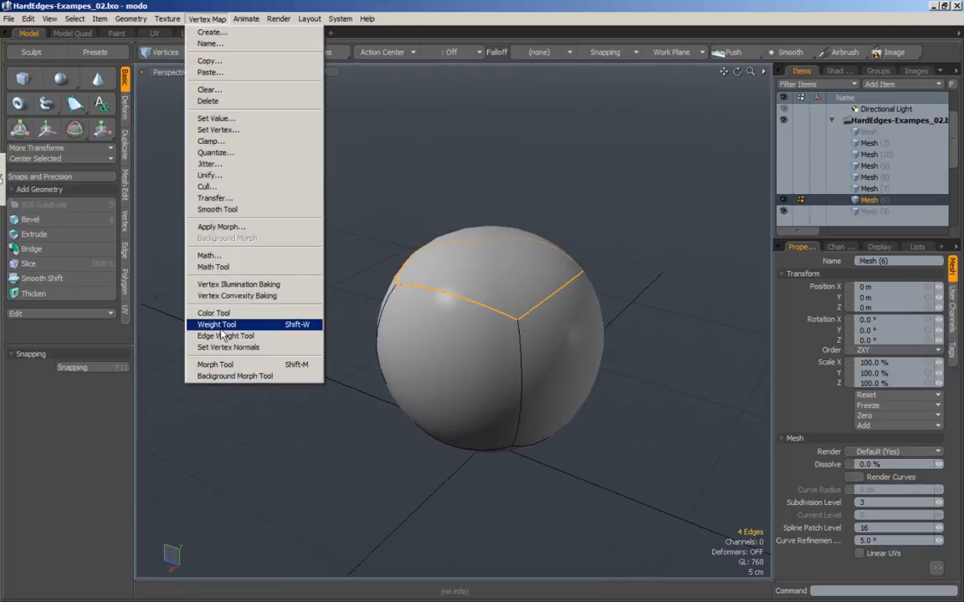
{"action": "left_click", "coordinate": [224, 335]}
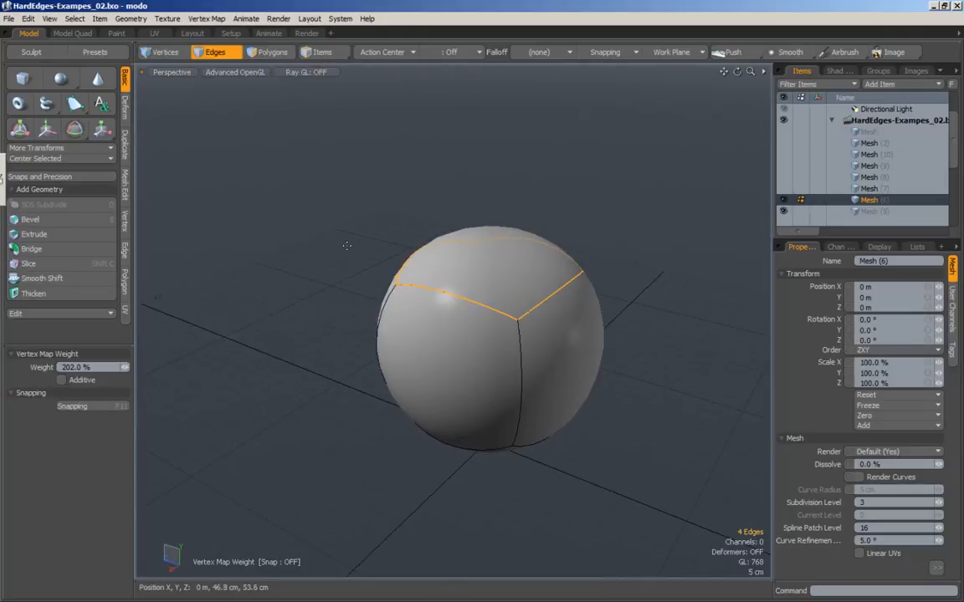
{"action": "left_click", "coordinate": [321, 248]}
{"action": "left_click_drag", "start_coordinate": [537, 249], "coordinate": [353, 323]}
{"action": "scroll", "coordinate": [395, 272], "scroll_direction": "down", "scroll_amount": 2, "text": "alt"}
{"action": "key", "text": "space"}
{"action": "left_click", "coordinate": [618, 282]}
{"action": "mouse_move", "coordinate": [617, 282]}
{"action": "left_mouse_down", "text": "alt"}
{"action": "mouse_move", "coordinate": [257, 295]}
{"action": "mouse_move", "coordinate": [618, 298]}
{"action": "left_mouse_up", "text": "alt"}
{"action": "scroll", "coordinate": [617, 299], "scroll_direction": "down", "scroll_amount": 2, "text": "alt"}
{"action": "left_click_drag", "start_coordinate": [540, 320], "coordinate": [493, 264], "text": "alt"}
{"action": "scroll", "coordinate": [504, 307], "scroll_direction": "up", "scroll_amount": 2, "text": "alt"}
{"action": "key", "text": "2"}
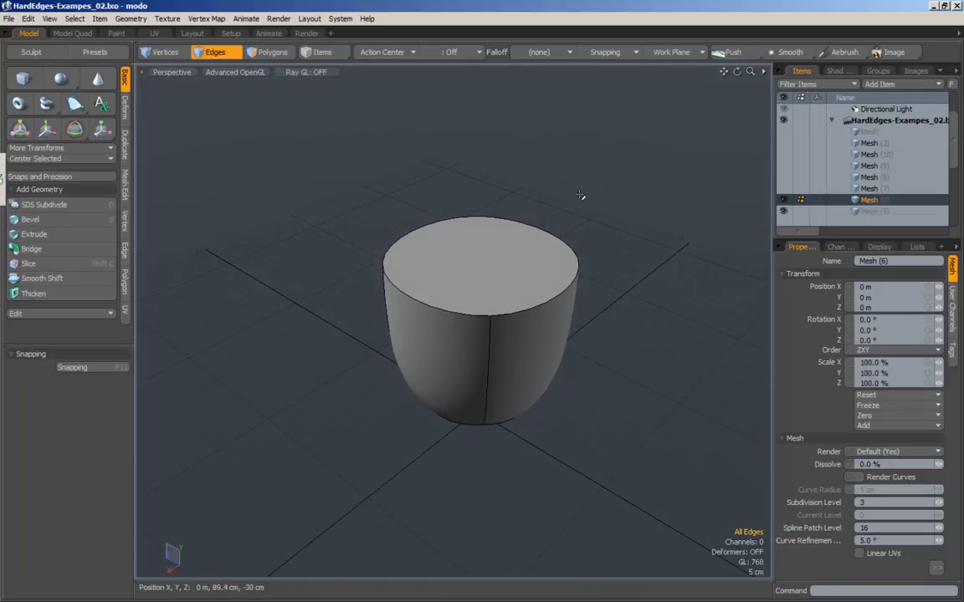
Select the four edges bordering the cube's top face, reduce their weight with the Edge Weight Tool to a softer crease, and deselect them.
{"action": "left_click_drag", "start_coordinate": [579, 194], "coordinate": [360, 251], "text": "alt"}
{"action": "left_click_drag", "start_coordinate": [423, 287], "coordinate": [418, 332], "text": "alt"}
{"action": "left_click", "coordinate": [417, 303]}
{"action": "left_click", "coordinate": [496, 313], "text": "shift"}
{"action": "left_click", "coordinate": [484, 332], "text": "shift"}
{"action": "left_click_drag", "start_coordinate": [523, 338], "coordinate": [410, 321], "text": "alt"}
{"action": "left_click", "coordinate": [453, 303], "text": "shift"}
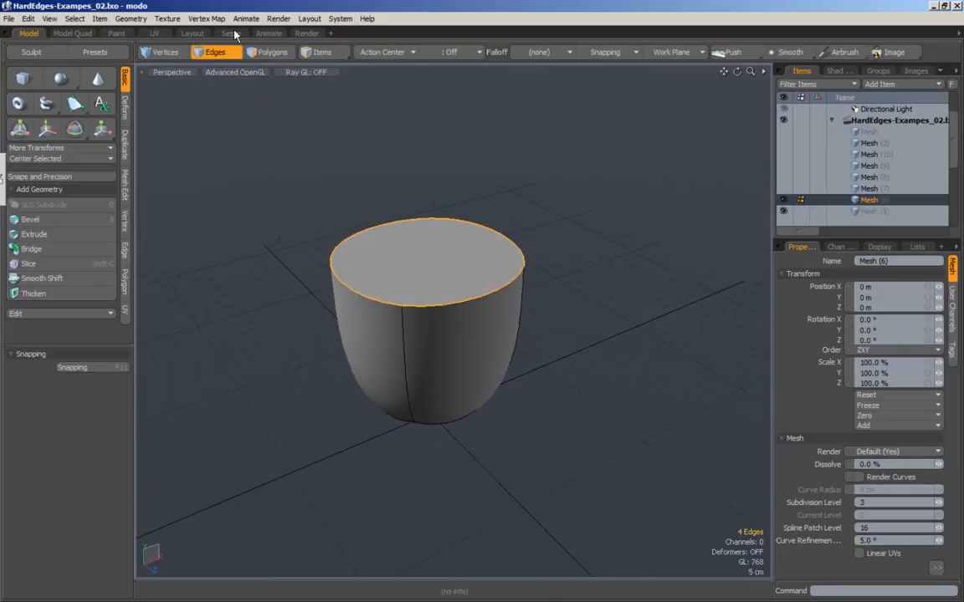
{"action": "left_click", "coordinate": [207, 18]}
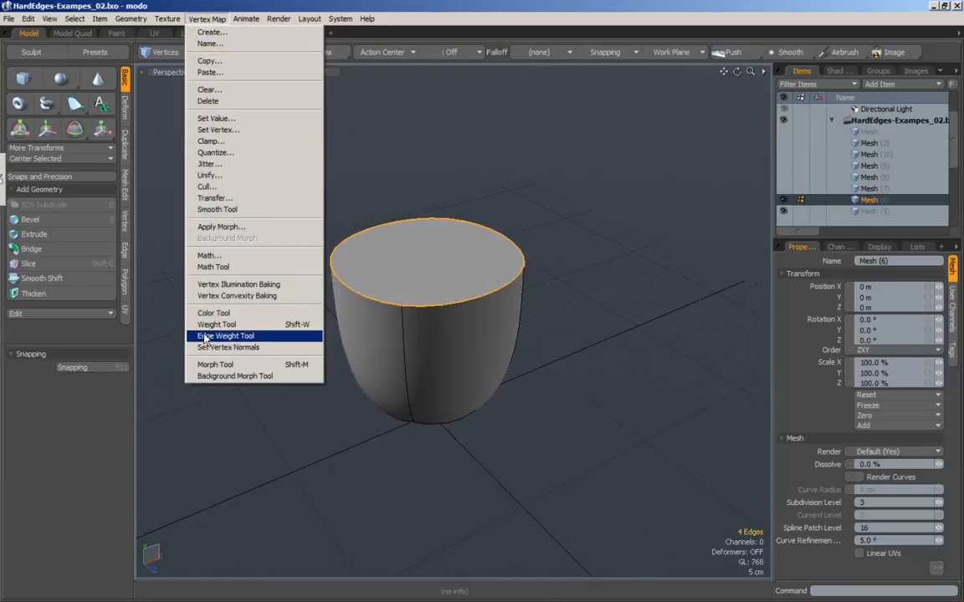
{"action": "left_click", "coordinate": [242, 336]}
{"action": "key", "text": "Tab"}
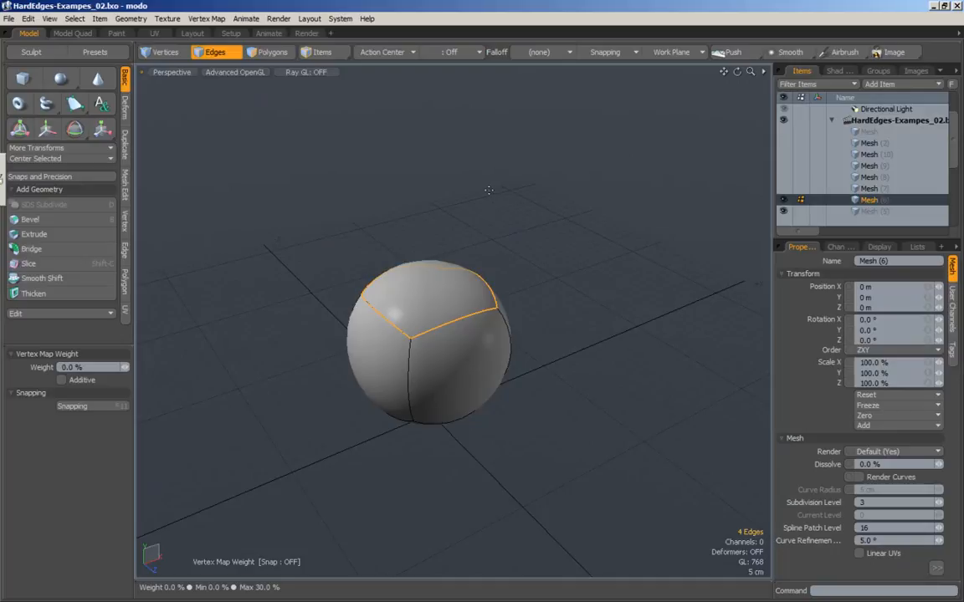
{"action": "left_click_drag", "start_coordinate": [524, 195], "coordinate": [500, 223], "text": "alt"}
{"action": "key", "text": "space"}
{"action": "left_click", "coordinate": [612, 256]}
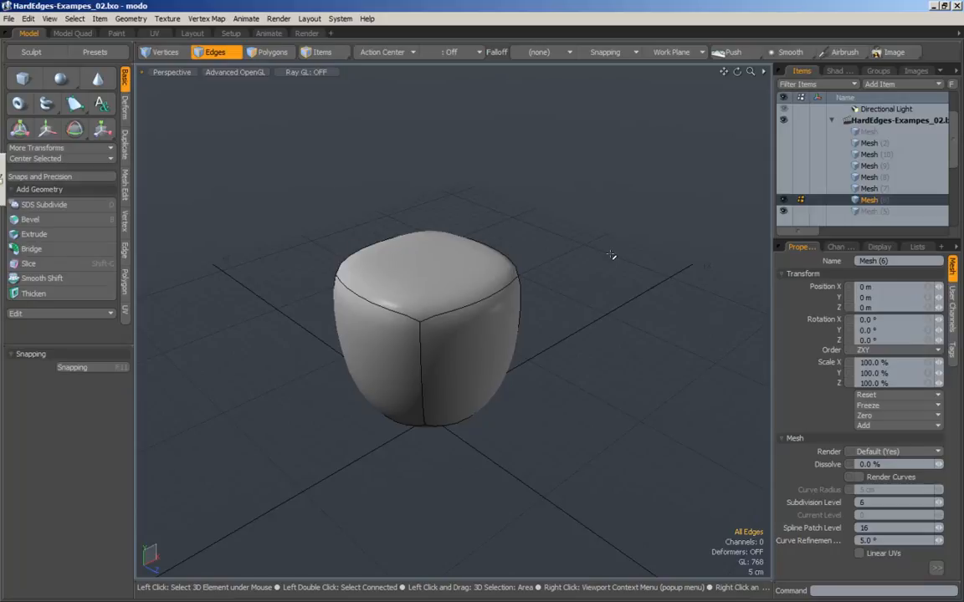
Set the subdivision level of Mesh (6) to 6 and reapply its Catmull-Clark subdivision.
{"action": "key", "text": "Tab"}
{"action": "key", "text": "Tab"}
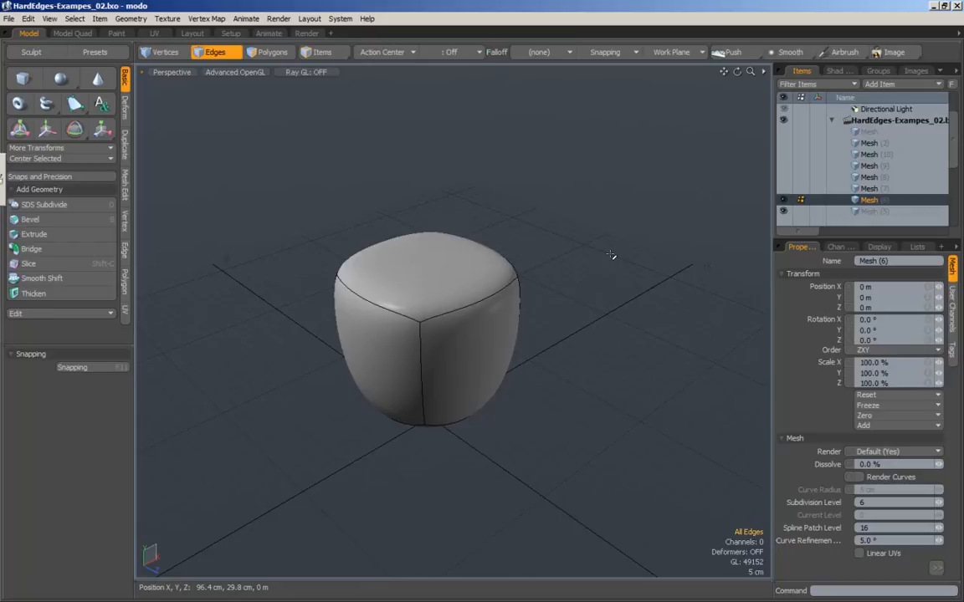
Reselect the four edges around the cube's top face, remove their crease with the Edge Weight Tool, and deselect them.
{"action": "left_click_drag", "start_coordinate": [511, 257], "coordinate": [393, 285], "text": "alt"}
{"action": "left_click_drag", "start_coordinate": [542, 277], "coordinate": [483, 294], "text": "alt"}
{"action": "left_click", "coordinate": [381, 310]}
{"action": "left_click", "coordinate": [483, 303], "text": "shift"}
{"action": "left_click_drag", "start_coordinate": [550, 320], "coordinate": [516, 282], "text": "alt"}
{"action": "left_click", "coordinate": [472, 309], "text": "shift"}
{"action": "left_click", "coordinate": [516, 281], "text": "shift"}
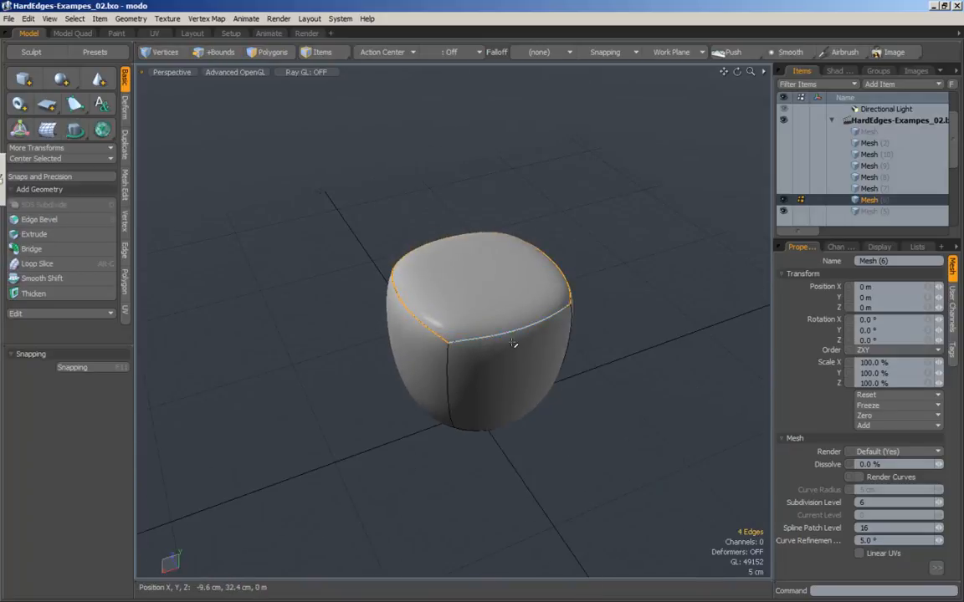
{"action": "left_click", "coordinate": [207, 18]}
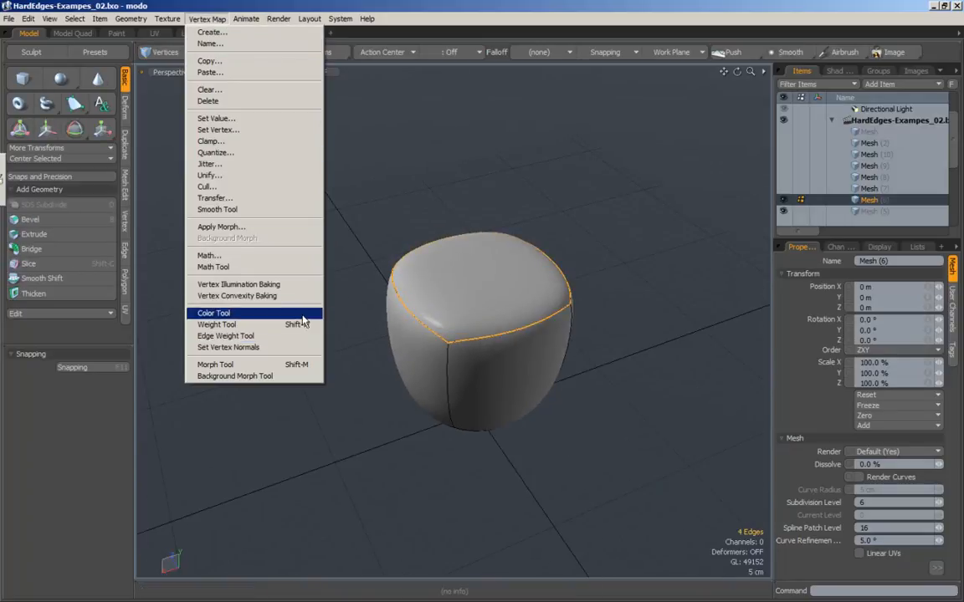
{"action": "left_click", "coordinate": [225, 335]}
{"action": "left_click_drag", "start_coordinate": [539, 208], "coordinate": [576, 182], "text": "alt"}
{"action": "key", "text": "space"}
{"action": "left_click", "coordinate": [591, 290]}
{"action": "left_click_drag", "start_coordinate": [592, 290], "coordinate": [549, 261], "text": "alt"}
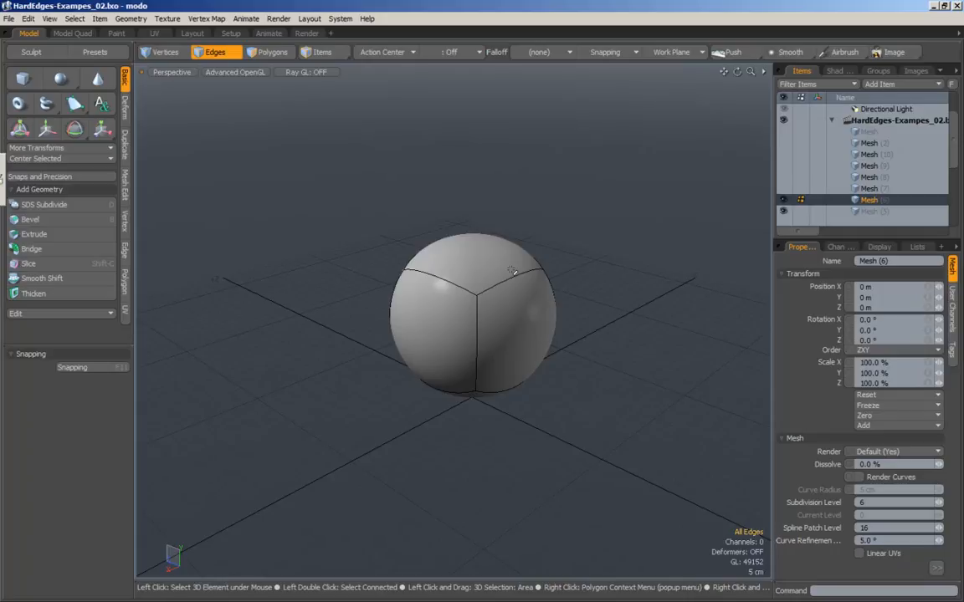
{"action": "left_click_drag", "start_coordinate": [516, 256], "coordinate": [518, 211], "text": "alt"}
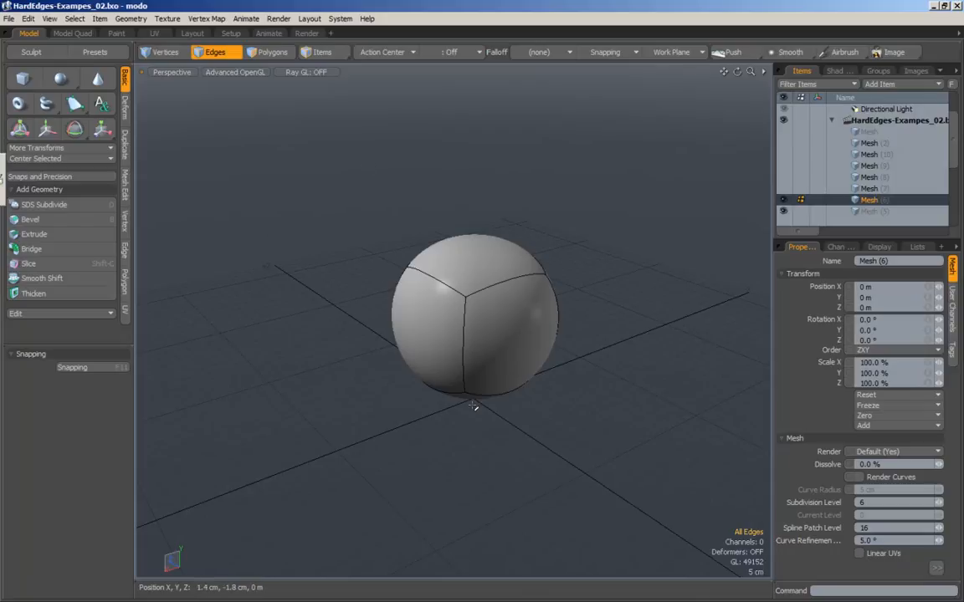
{"action": "left_click", "coordinate": [207, 18]}
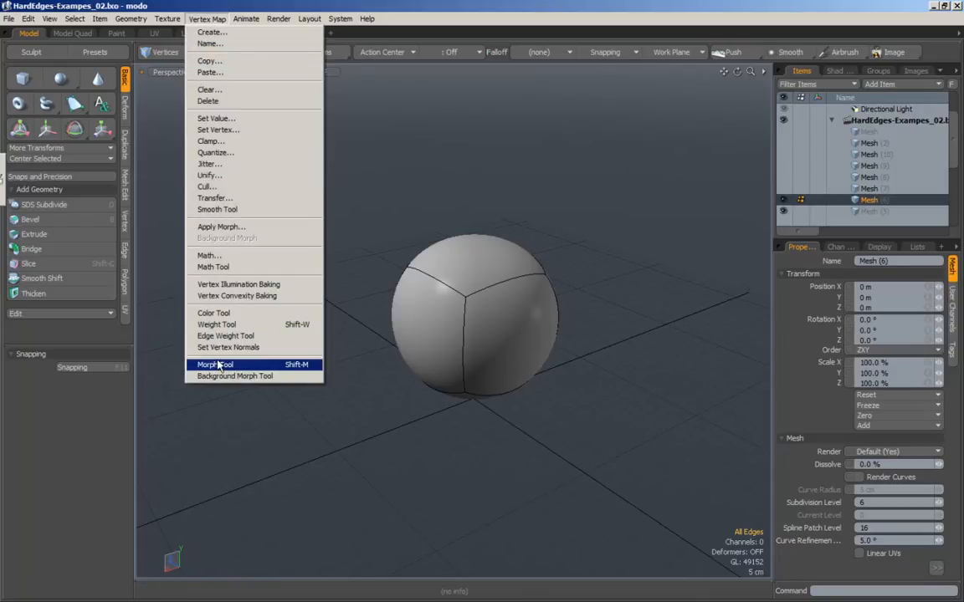
{"action": "left_click", "coordinate": [593, 203]}
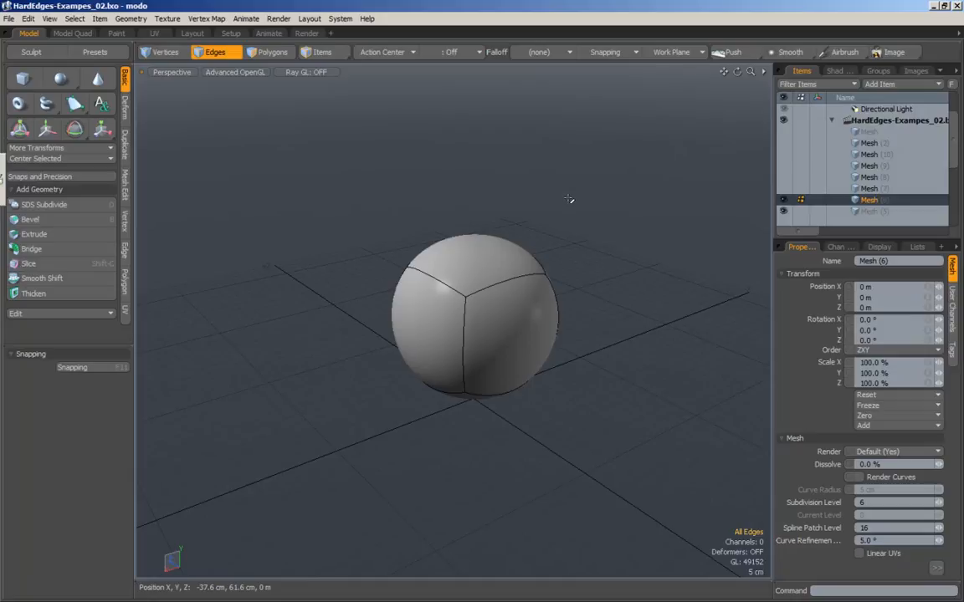
{"action": "left_click_drag", "start_coordinate": [563, 167], "coordinate": [551, 274], "text": "alt"}
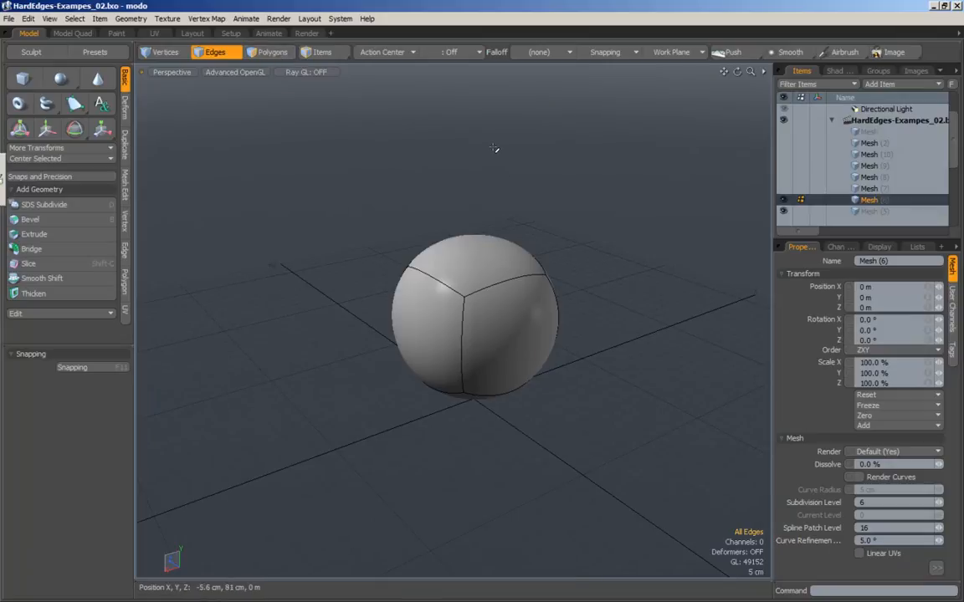
Turn off the cube's subdivision and extend one of its side faces outward with Polygon Bevel to form a second block.
{"action": "key", "text": "Tab"}
{"action": "left_click_drag", "start_coordinate": [502, 167], "coordinate": [459, 207], "text": "alt"}
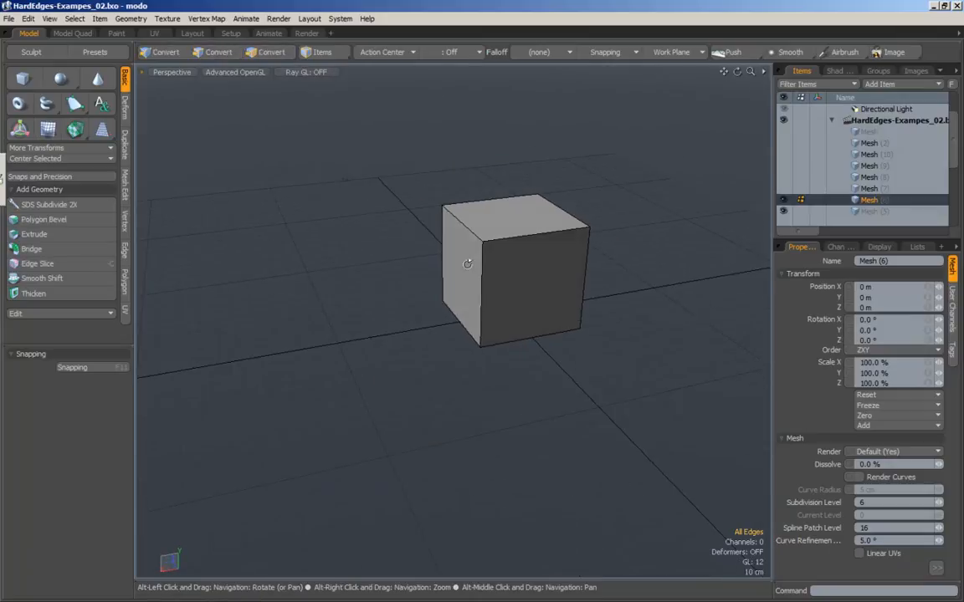
{"action": "left_click", "coordinate": [272, 52]}
{"action": "left_click", "coordinate": [443, 251]}
{"action": "left_click_drag", "start_coordinate": [443, 251], "coordinate": [452, 333], "text": "alt"}
{"action": "key", "text": "b"}
{"action": "left_click_drag", "start_coordinate": [463, 380], "coordinate": [425, 386]}
{"action": "left_click_drag", "start_coordinate": [348, 364], "coordinate": [330, 368]}
{"action": "key", "text": "space"}
Extend the cube's opposite side face outward by about 47.5 cm with Polygon Bevel to form a row of three blocks.
{"action": "left_click_drag", "start_coordinate": [559, 338], "coordinate": [569, 386], "text": "alt"}
{"action": "left_click", "coordinate": [504, 350]}
{"action": "key", "text": "b"}
{"action": "left_click", "coordinate": [520, 351]}
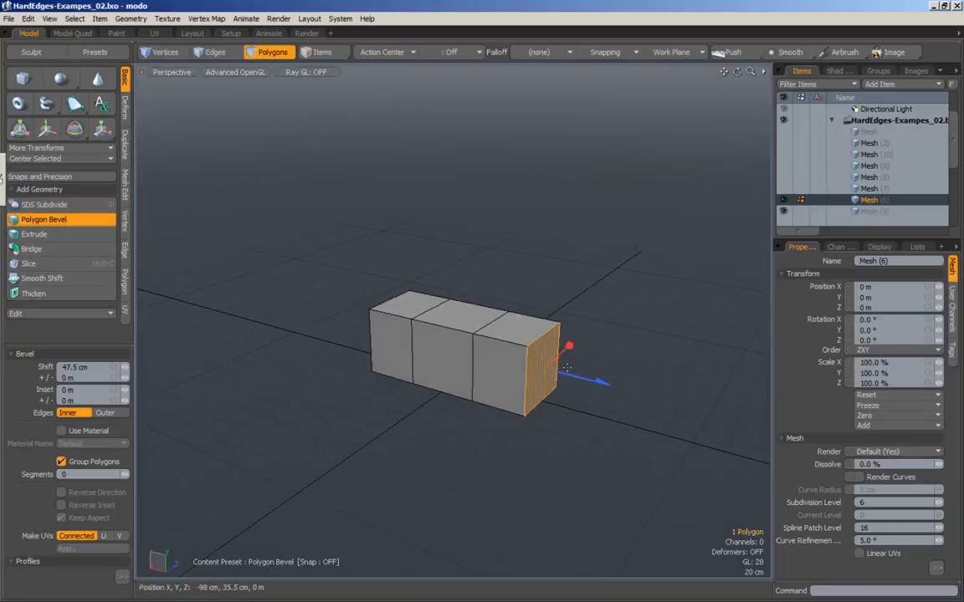
Rotate the newly beveled end face about -38.5° around Z and move it upward.
{"action": "key", "text": "e"}
{"action": "left_click_drag", "start_coordinate": [562, 314], "coordinate": [494, 319]}
{"action": "key", "text": "w"}
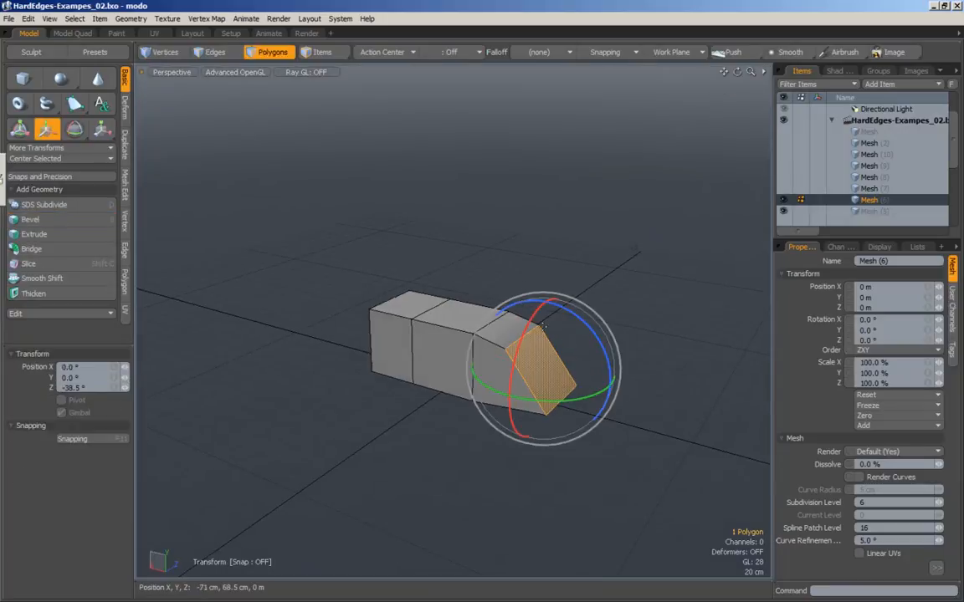
{"action": "left_click_drag", "start_coordinate": [428, 320], "coordinate": [385, 331], "text": "alt"}
{"action": "key", "text": "space"}
Tilt and raise the end face at the other end of the row, and bevel it out by about 46.5 cm.
{"action": "left_click", "coordinate": [393, 351]}
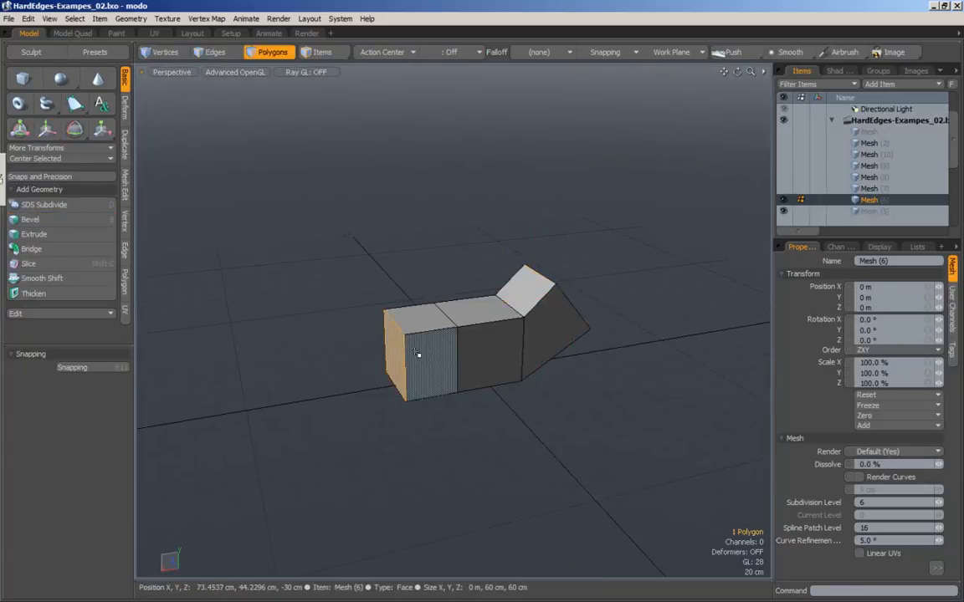
{"action": "key", "text": "e"}
{"action": "left_click_drag", "start_coordinate": [406, 291], "coordinate": [394, 263]}
{"action": "key", "text": "w"}
{"action": "key", "text": "space"}
{"action": "key", "text": "b"}
{"action": "left_click_drag", "start_coordinate": [378, 303], "coordinate": [423, 258], "text": "alt"}
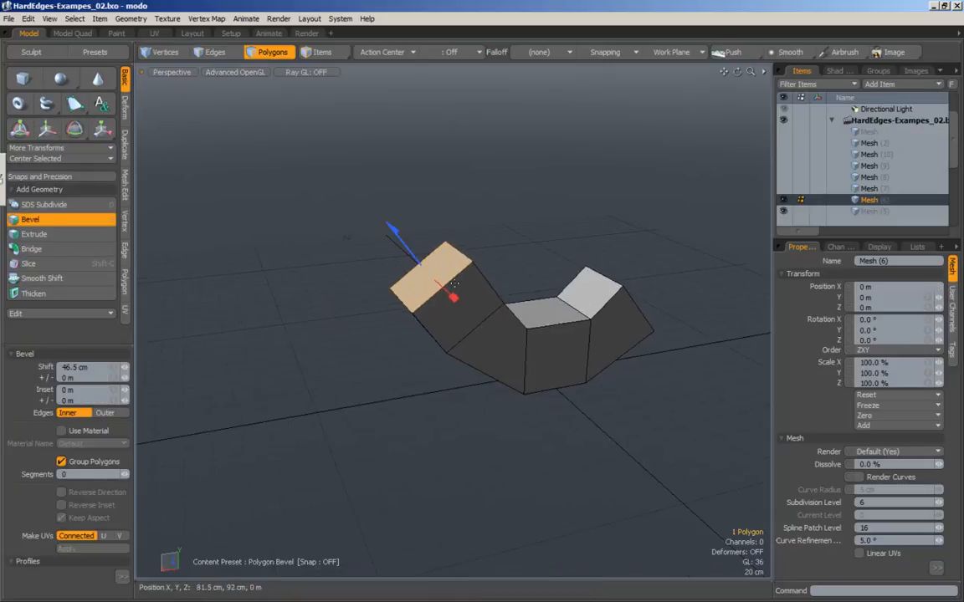
Rotate the extended end face about -47.5° around Z and move it outward to bend the arm.
{"action": "key", "text": "e"}
{"action": "left_click_drag", "start_coordinate": [395, 221], "coordinate": [348, 250]}
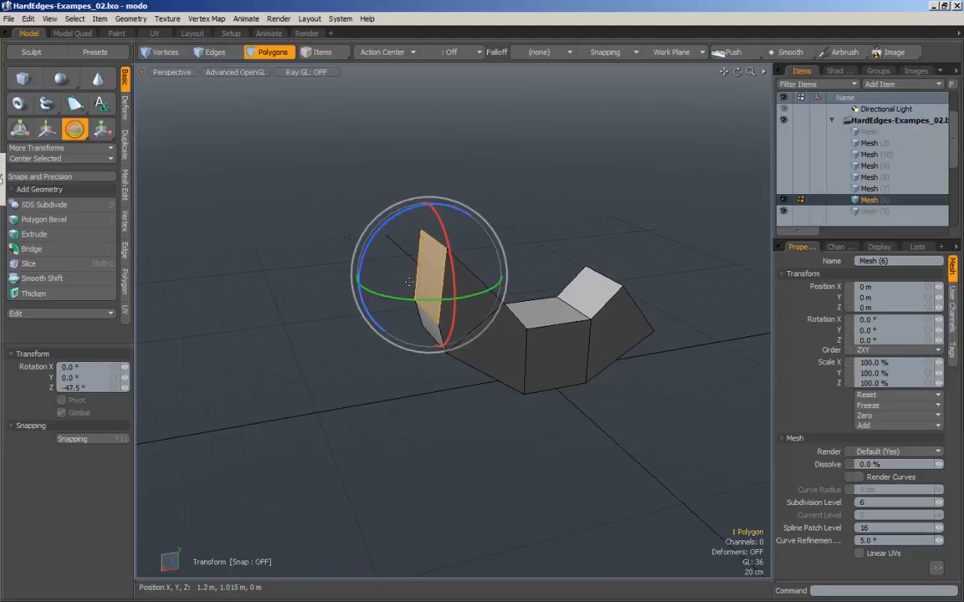
{"action": "key", "text": "w"}
{"action": "left_click_drag", "start_coordinate": [376, 282], "coordinate": [308, 290]}
{"action": "left_click_drag", "start_coordinate": [363, 228], "coordinate": [580, 301]}
Extend the end face of the other raised arm with another Polygon Bevel segment and deselect it.
{"action": "key", "text": "space"}
{"action": "left_click", "coordinate": [493, 356]}
{"action": "key", "text": "w"}
{"action": "key", "text": "space"}
{"action": "key", "text": "b"}
{"action": "key", "text": "space"}
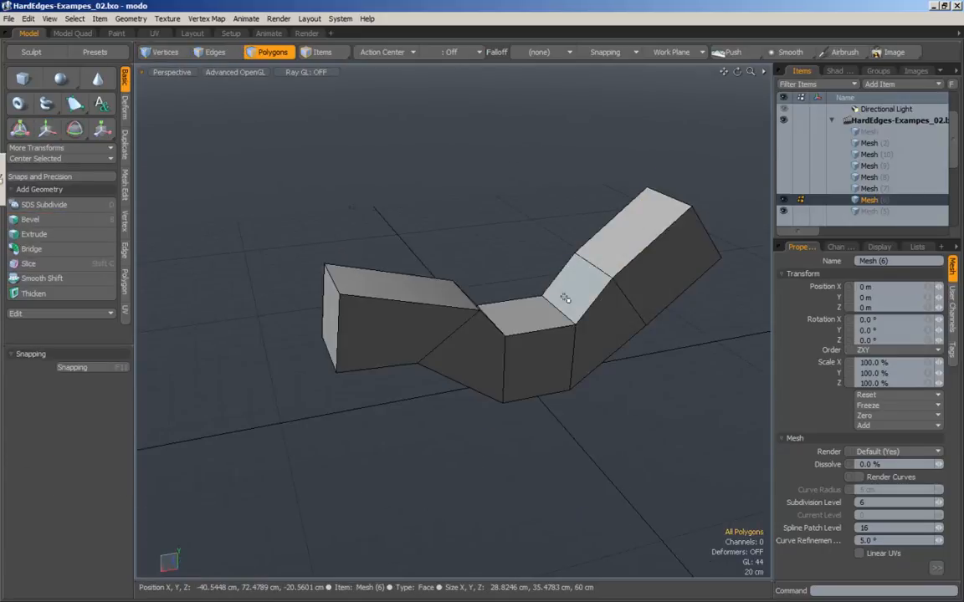
Select the lower side edges of the middle block and flare them outward with the Transform tool.
{"action": "key", "text": "1"}
{"action": "key", "text": "2"}
{"action": "left_click_drag", "start_coordinate": [555, 390], "coordinate": [591, 404], "text": "alt"}
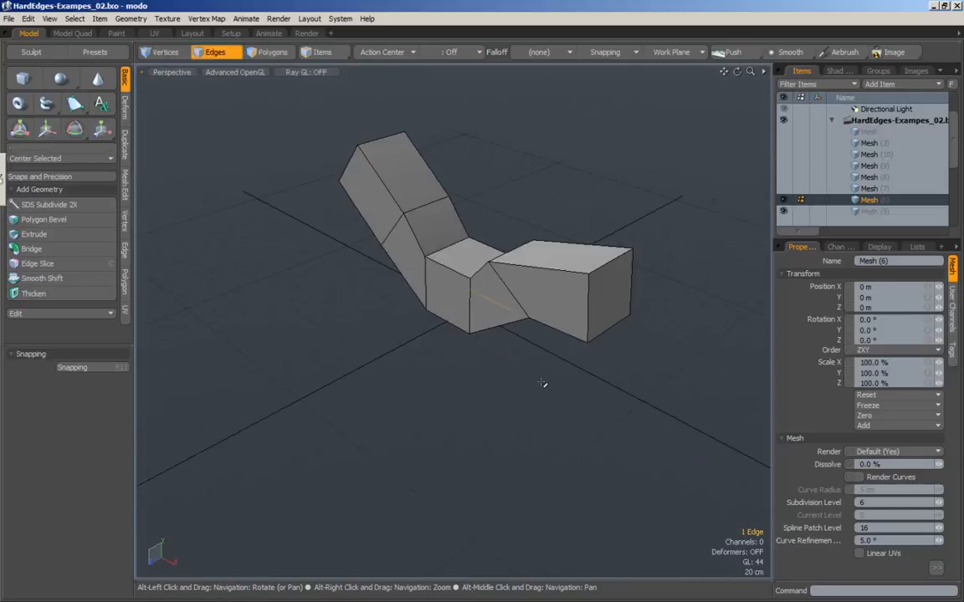
{"action": "left_click", "coordinate": [448, 407], "text": "shift"}
{"action": "left_click_drag", "start_coordinate": [449, 409], "coordinate": [460, 389], "text": "alt"}
{"action": "key", "text": "y"}
{"action": "left_click_drag", "start_coordinate": [463, 343], "coordinate": [393, 403]}
{"action": "key", "text": "space"}
{"action": "left_click_drag", "start_coordinate": [653, 318], "coordinate": [636, 301], "text": "alt"}
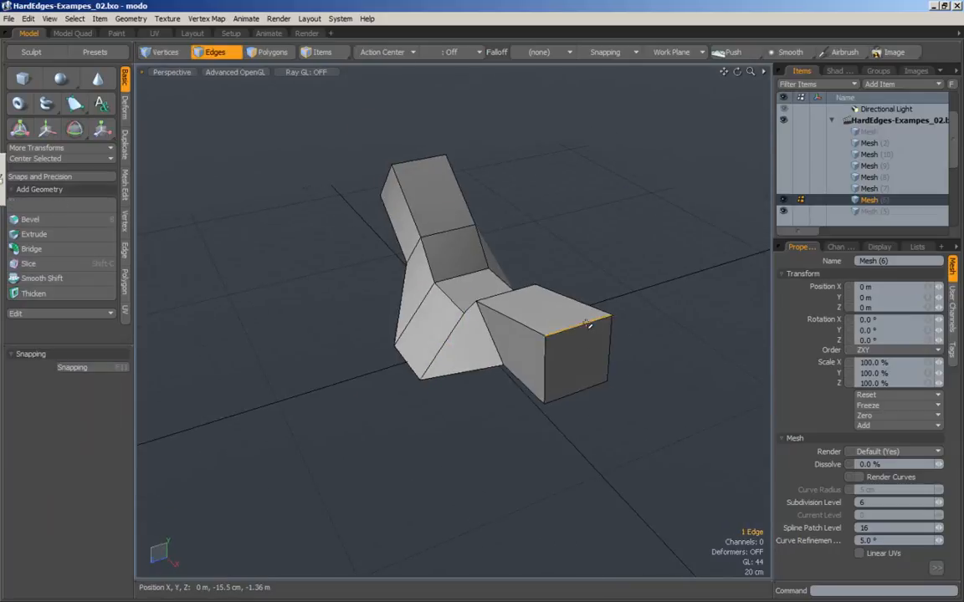
Reposition an end edge on each of the two arms with the Transform tool to taper their tips.
{"action": "left_click", "coordinate": [586, 355]}
{"action": "key", "text": "y"}
{"action": "left_click_drag", "start_coordinate": [586, 355], "coordinate": [414, 250], "text": "alt"}
{"action": "key", "text": "space"}
{"action": "key", "text": "y"}
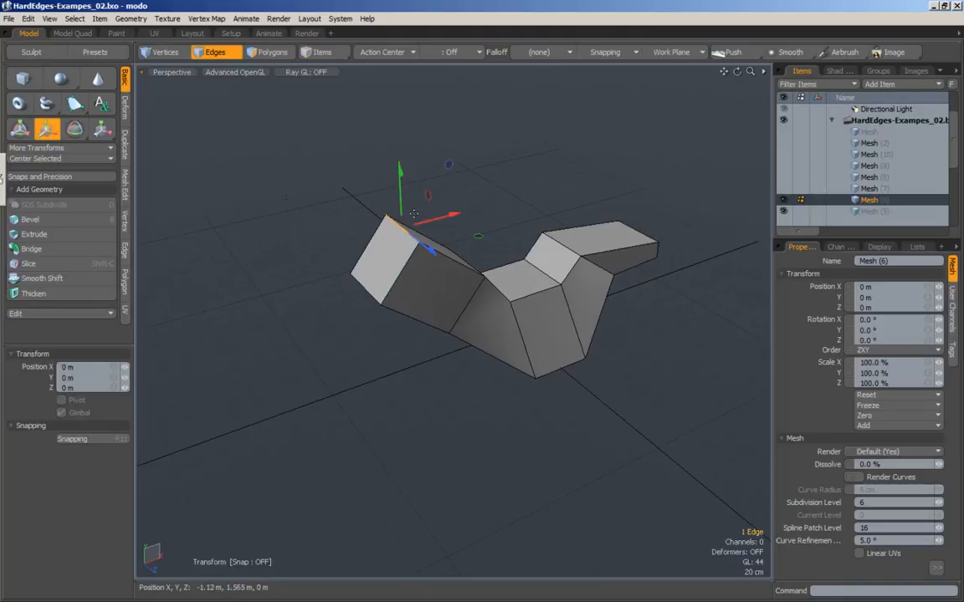
{"action": "left_click_drag", "start_coordinate": [443, 171], "coordinate": [310, 224]}
{"action": "key", "text": "space"}
Select the cross edge at the inner bend on top of one arm, move it slightly upward, and deselect it.
{"action": "left_click", "coordinate": [366, 248]}
{"action": "key", "text": "w"}
{"action": "left_click_drag", "start_coordinate": [450, 275], "coordinate": [408, 257], "text": "alt"}
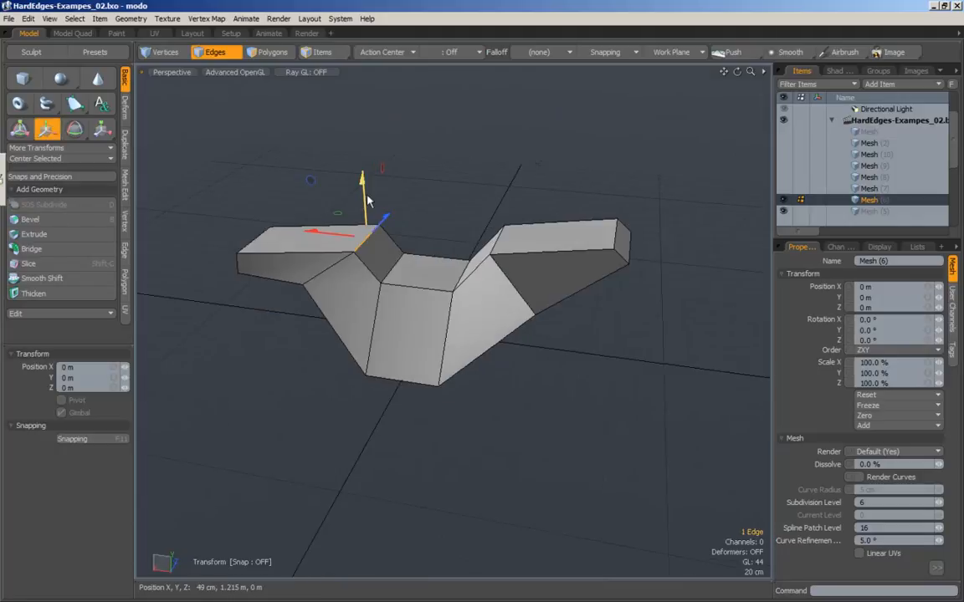
{"action": "left_click_drag", "start_coordinate": [367, 201], "coordinate": [365, 179]}
{"action": "key", "text": "space"}
{"action": "left_click", "coordinate": [468, 176]}
Turn Catmull-Clark subdivision back on for the reshaped mesh.
{"action": "left_click_drag", "start_coordinate": [464, 180], "coordinate": [518, 244], "text": "alt"}
{"action": "left_click_drag", "start_coordinate": [416, 260], "coordinate": [538, 269], "text": "alt"}
{"action": "key", "text": "Tab"}
{"action": "left_click_drag", "start_coordinate": [334, 368], "coordinate": [441, 344], "text": "alt"}
Select the edge loop around the underside of the mesh, increase its weight with the Edge Weight Tool, and deselect it.
{"action": "double_click", "coordinate": [516, 220]}
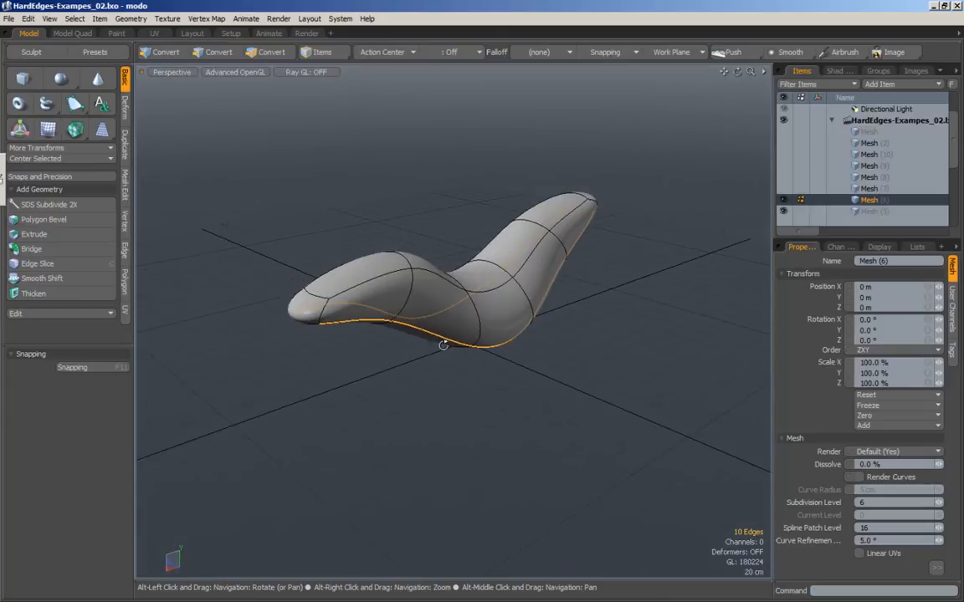
{"action": "left_click", "coordinate": [204, 19]}
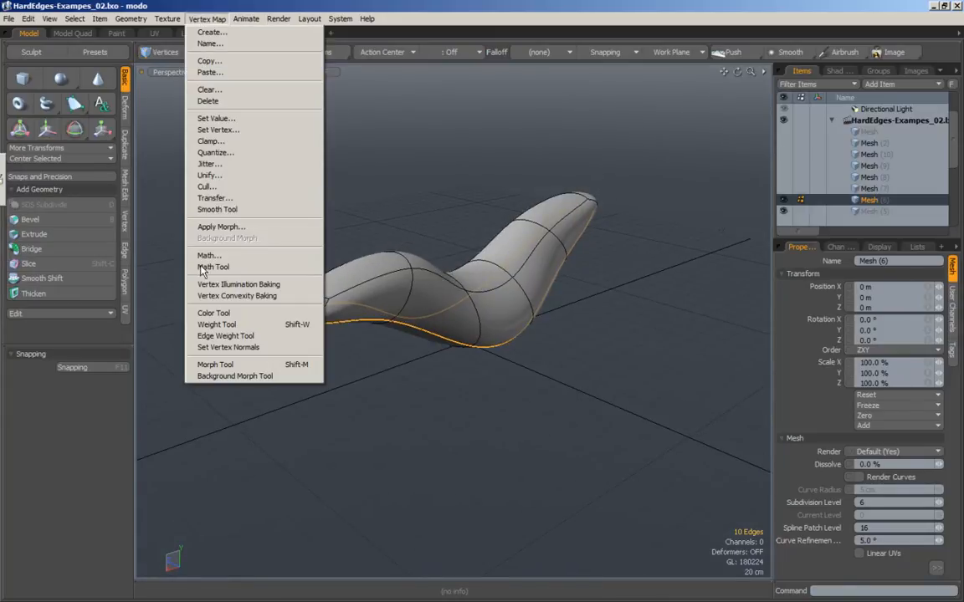
{"action": "left_click", "coordinate": [219, 337]}
{"action": "left_click_drag", "start_coordinate": [345, 245], "coordinate": [520, 158]}
{"action": "key", "text": "space"}
{"action": "left_click", "coordinate": [656, 209]}
Select the ten edges outlining and crossing the saddle on top of the mesh, and crease them sharply with the Edge Weight Tool.
{"action": "left_click_drag", "start_coordinate": [656, 208], "coordinate": [379, 330], "text": "alt"}
{"action": "left_click", "coordinate": [407, 355]}
{"action": "left_click_drag", "start_coordinate": [447, 354], "coordinate": [410, 333], "text": "alt"}
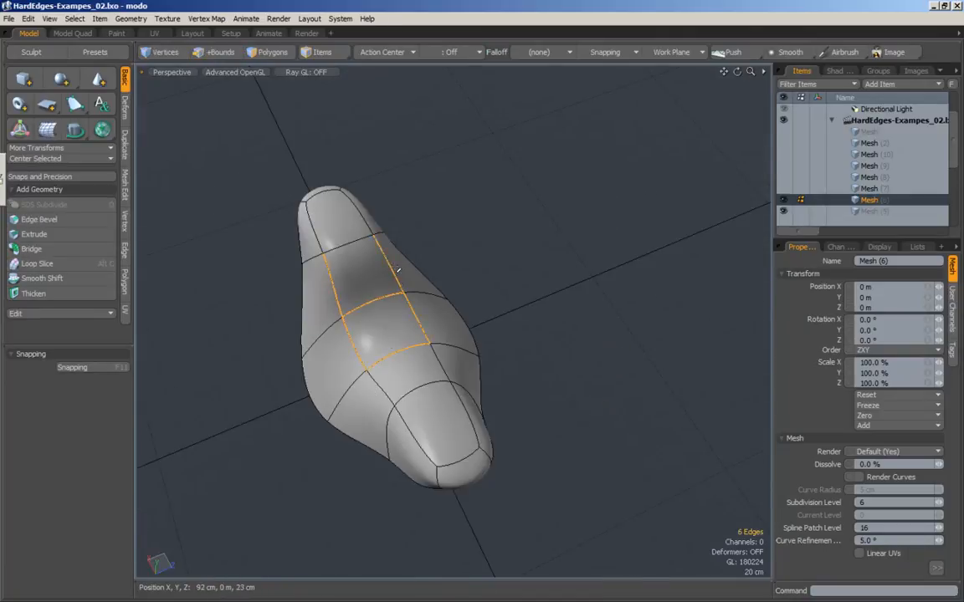
{"action": "left_click_drag", "start_coordinate": [391, 330], "coordinate": [439, 355], "text": "alt"}
{"action": "left_click", "coordinate": [435, 398]}
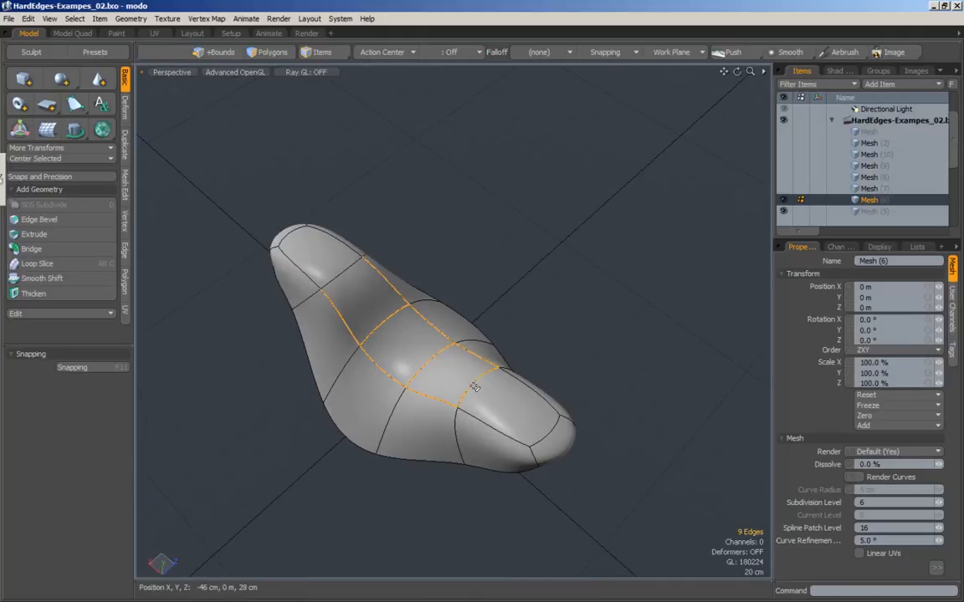
{"action": "left_click", "coordinate": [343, 273], "text": "shift"}
{"action": "left_click_drag", "start_coordinate": [343, 276], "coordinate": [380, 245], "text": "alt"}
{"action": "left_click", "coordinate": [245, 18]}
{"action": "mouse_move", "coordinate": [207, 18]}
{"action": "left_click", "coordinate": [225, 334]}
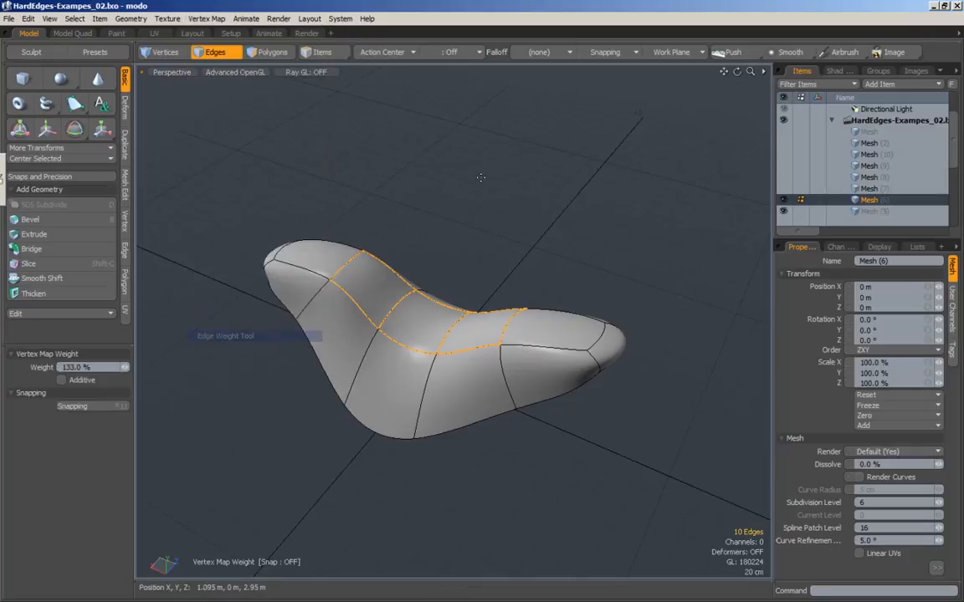
{"action": "left_click", "coordinate": [341, 243]}
{"action": "key", "text": "space"}
Select the two inner cross edges of the saddle, set their weight to 20% with the Edge Weight Tool, and deselect them.
{"action": "left_click_drag", "start_coordinate": [461, 197], "coordinate": [490, 325]}
{"action": "scroll", "coordinate": [449, 279], "scroll_direction": "up", "scroll_amount": 1}
{"action": "left_click", "coordinate": [424, 313]}
{"action": "left_click", "coordinate": [545, 317], "text": "shift"}
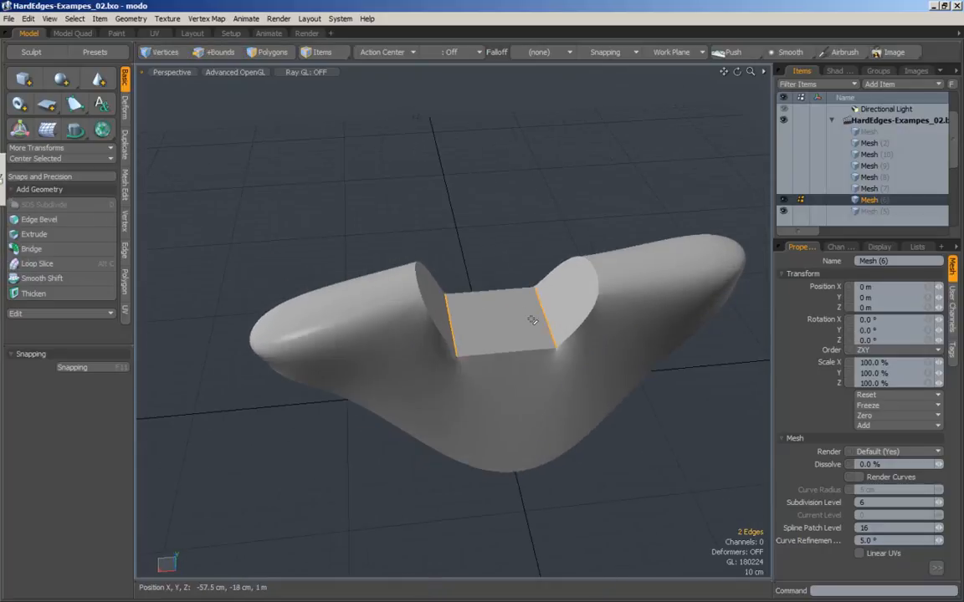
{"action": "left_click", "coordinate": [195, 19]}
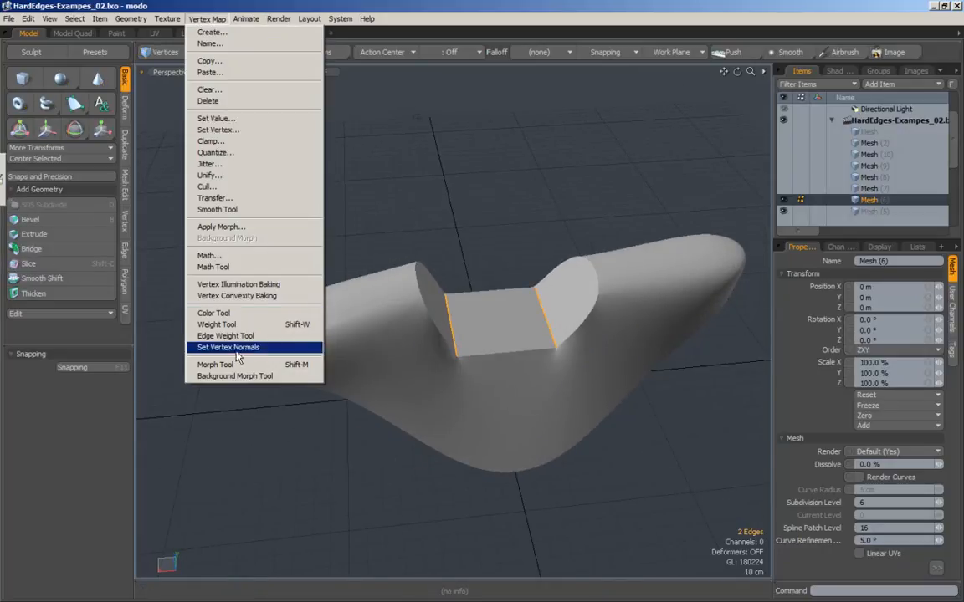
{"action": "left_click", "coordinate": [251, 334]}
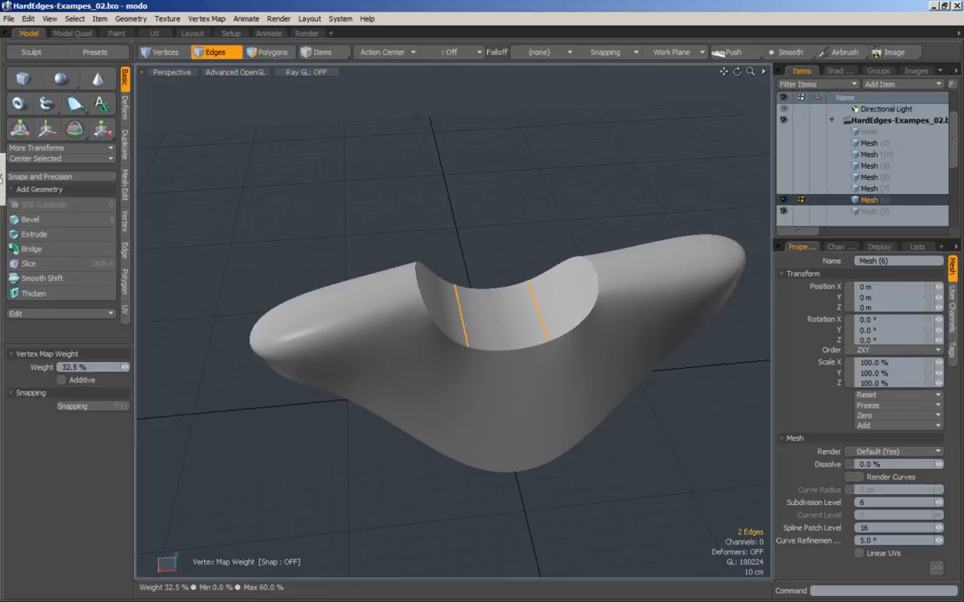
{"action": "mouse_move", "coordinate": [535, 244]}
{"action": "left_mouse_down", "text": "alt"}
{"action": "mouse_move", "coordinate": [501, 249]}
{"action": "mouse_move", "coordinate": [543, 250]}
{"action": "left_mouse_up", "text": "alt"}
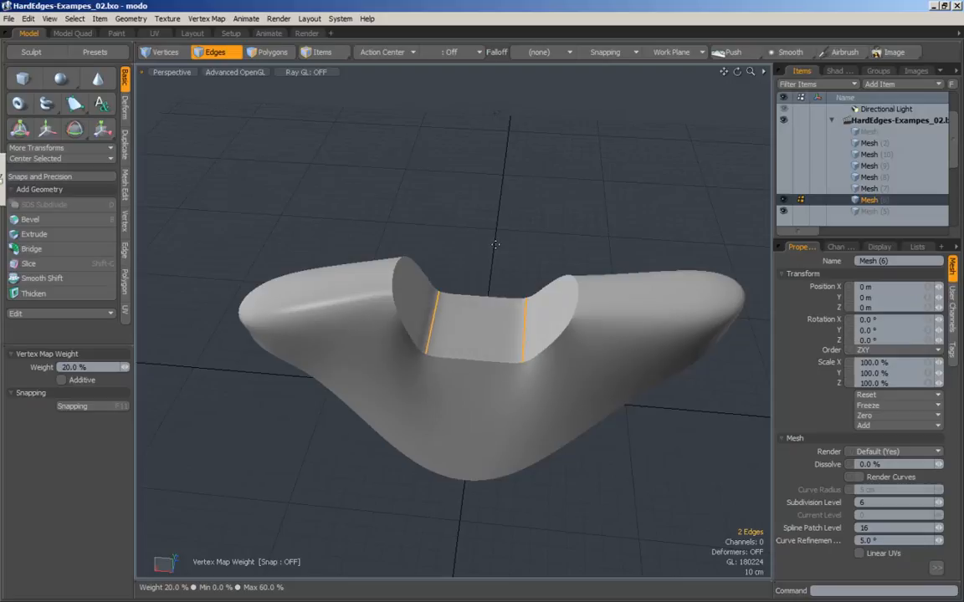
{"action": "left_click_drag", "start_coordinate": [598, 290], "coordinate": [527, 229], "text": "alt"}
{"action": "key", "text": "space"}
{"action": "left_click", "coordinate": [554, 199]}
Freeze the subdivided saddle mesh into actual polygons, keeping Freeze Displacement and Freeze Deformation enabled.
{"action": "left_click_drag", "start_coordinate": [299, 277], "coordinate": [309, 296], "text": "alt"}
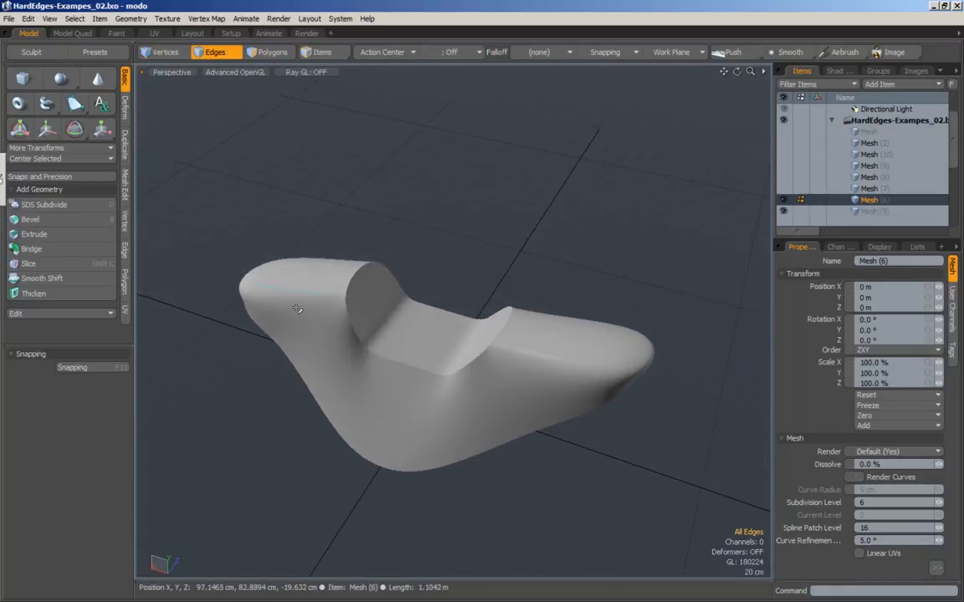
{"action": "left_click_drag", "start_coordinate": [476, 329], "coordinate": [302, 312], "text": "alt"}
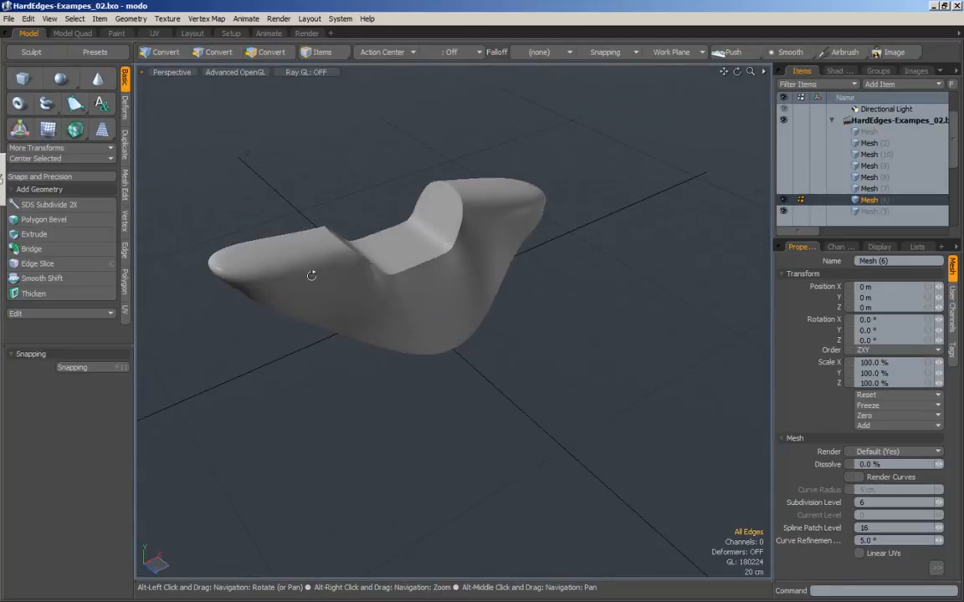
{"action": "left_click_drag", "start_coordinate": [471, 226], "coordinate": [451, 216], "text": "alt"}
{"action": "left_click", "coordinate": [268, 53]}
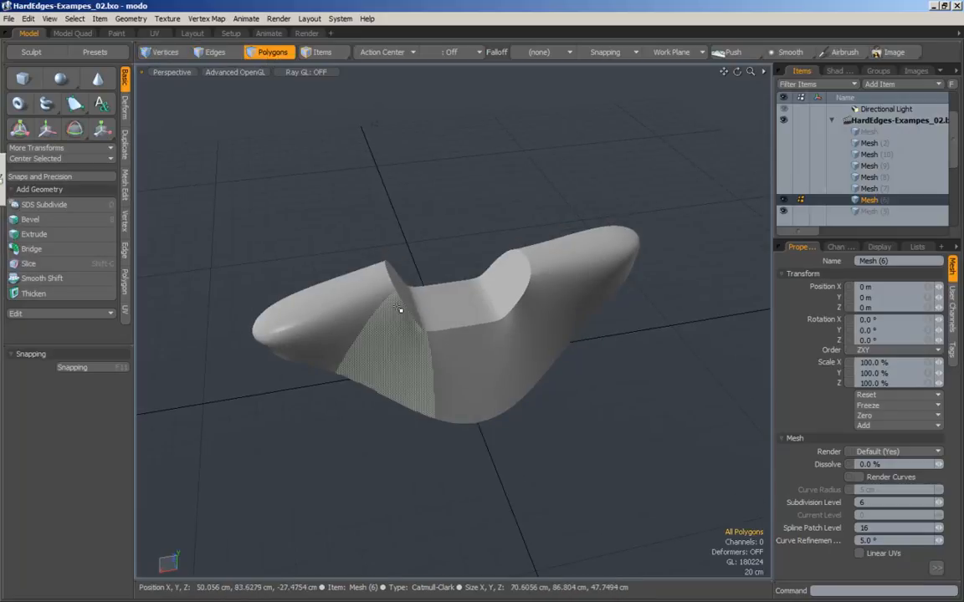
{"action": "left_click", "coordinate": [130, 19]}
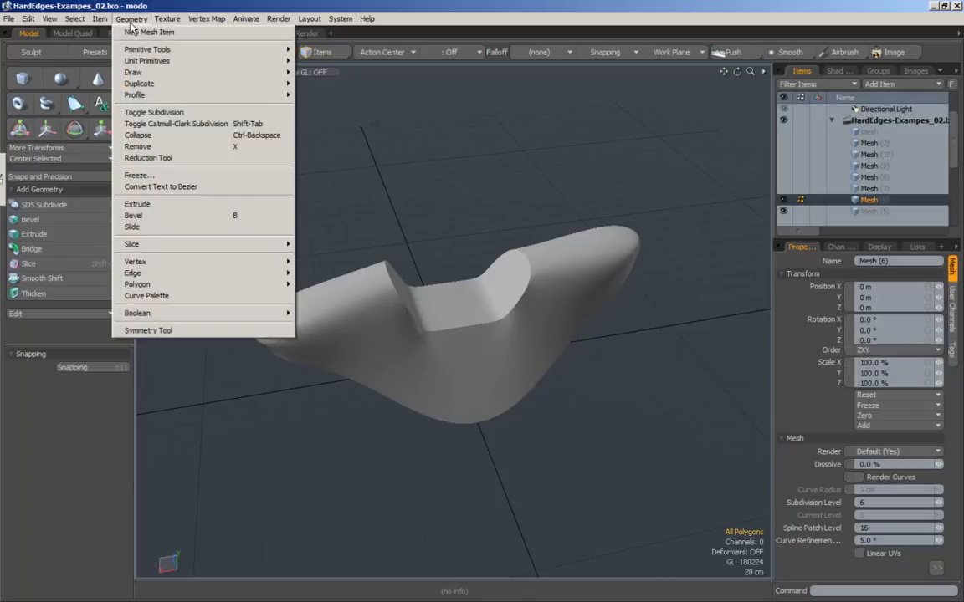
{"action": "left_click", "coordinate": [142, 176]}
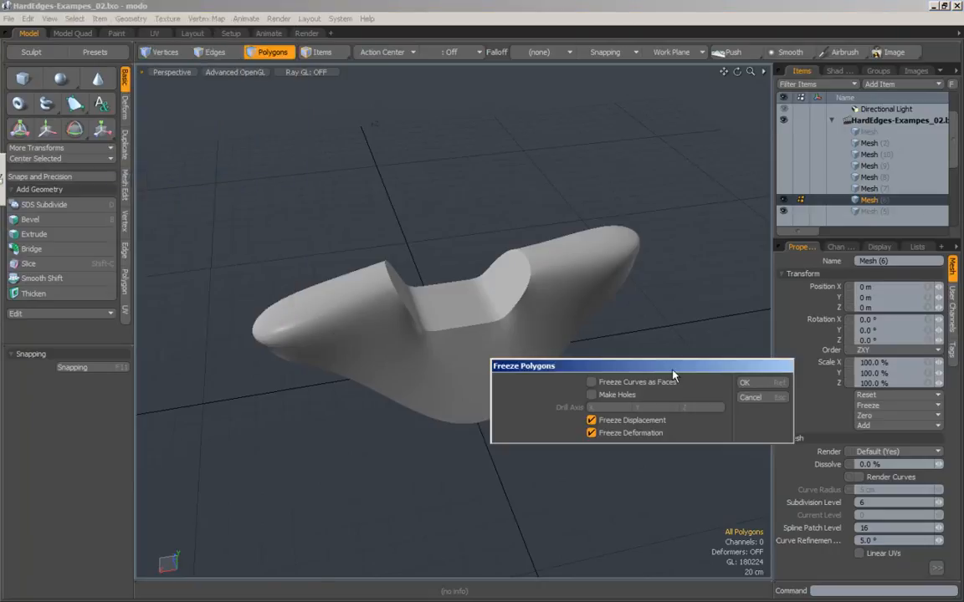
{"action": "left_click", "coordinate": [746, 383]}
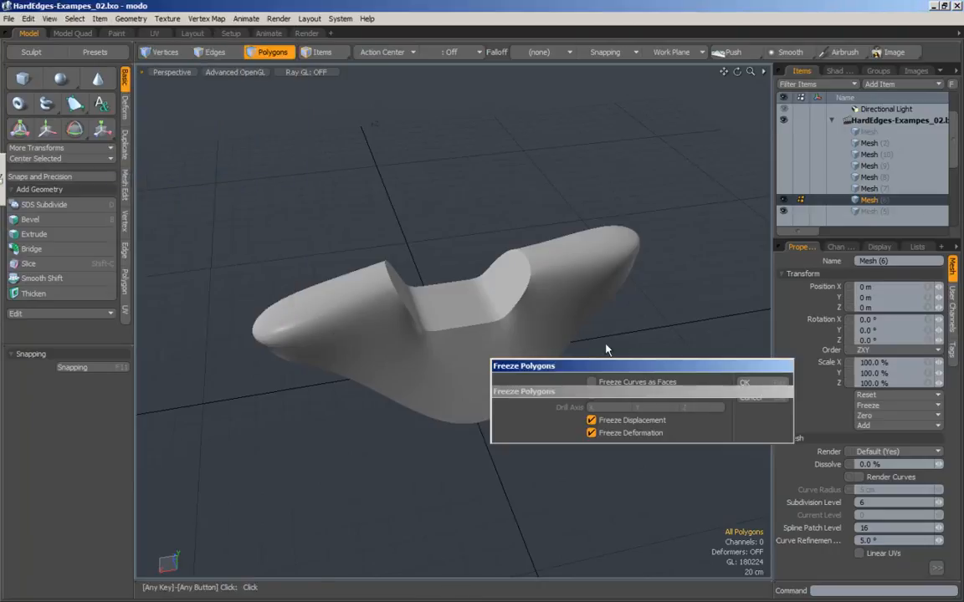
Display the wireframe overlay on the frozen mesh and examine its polygon density and saddle edges from several sides.
{"action": "left_click_drag", "start_coordinate": [584, 358], "coordinate": [498, 356], "text": "alt"}
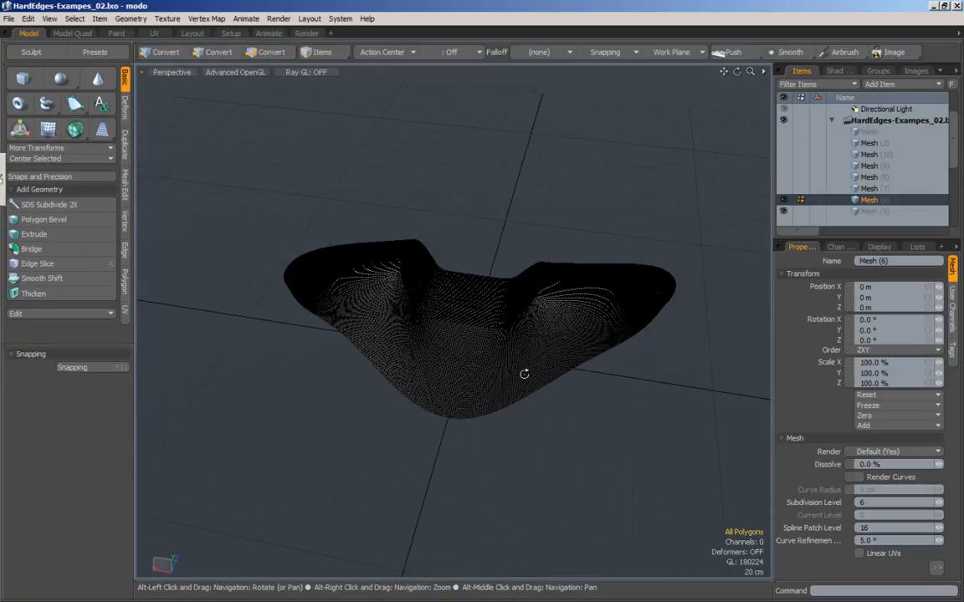
{"action": "left_click", "coordinate": [224, 74]}
{"action": "mouse_move", "coordinate": [219, 177]}
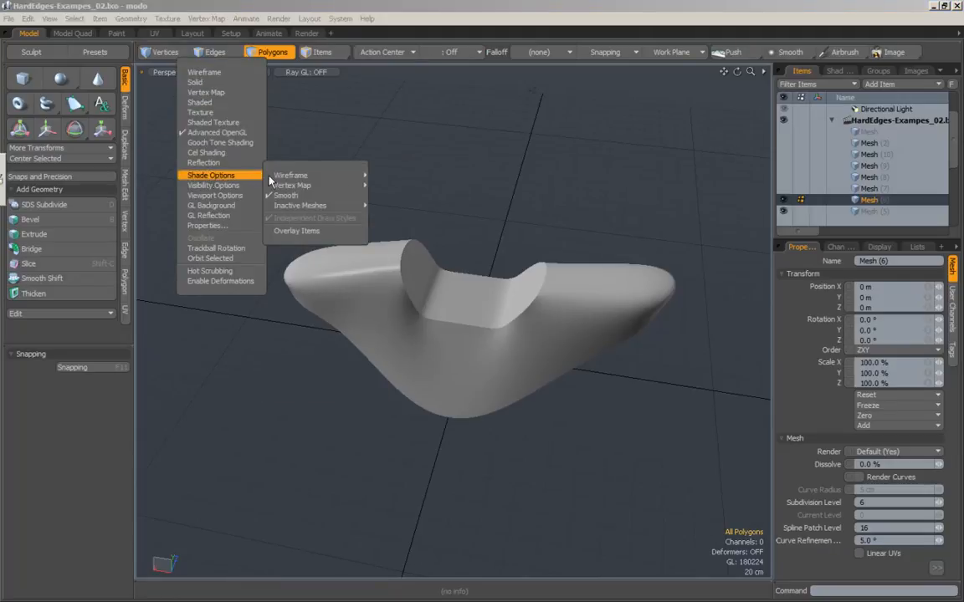
{"action": "left_click", "coordinate": [387, 194]}
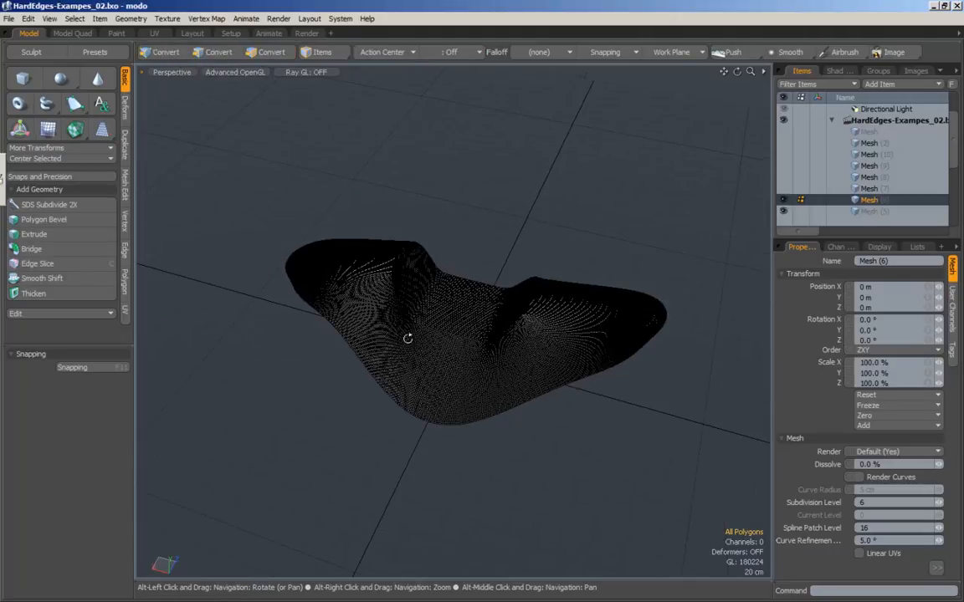
{"action": "right_click_drag", "start_coordinate": [417, 327], "coordinate": [523, 334], "text": "alt"}
{"action": "left_click_drag", "start_coordinate": [518, 318], "coordinate": [504, 366], "text": "alt"}
{"action": "mouse_move", "coordinate": [304, 348]}
{"action": "left_mouse_down", "text": "alt"}
{"action": "mouse_move", "coordinate": [473, 315]}
{"action": "mouse_move", "coordinate": [590, 363]}
{"action": "mouse_move", "coordinate": [322, 399]}
{"action": "mouse_move", "coordinate": [380, 365]}
{"action": "mouse_move", "coordinate": [372, 351]}
{"action": "mouse_move", "coordinate": [394, 340]}
{"action": "mouse_move", "coordinate": [400, 348]}
{"action": "mouse_move", "coordinate": [413, 338]}
{"action": "mouse_move", "coordinate": [402, 353]}
{"action": "mouse_move", "coordinate": [474, 358]}
{"action": "mouse_move", "coordinate": [473, 318]}
{"action": "mouse_move", "coordinate": [618, 281]}
{"action": "mouse_move", "coordinate": [402, 258]}
{"action": "mouse_move", "coordinate": [416, 285]}
{"action": "left_mouse_up", "text": "alt"}
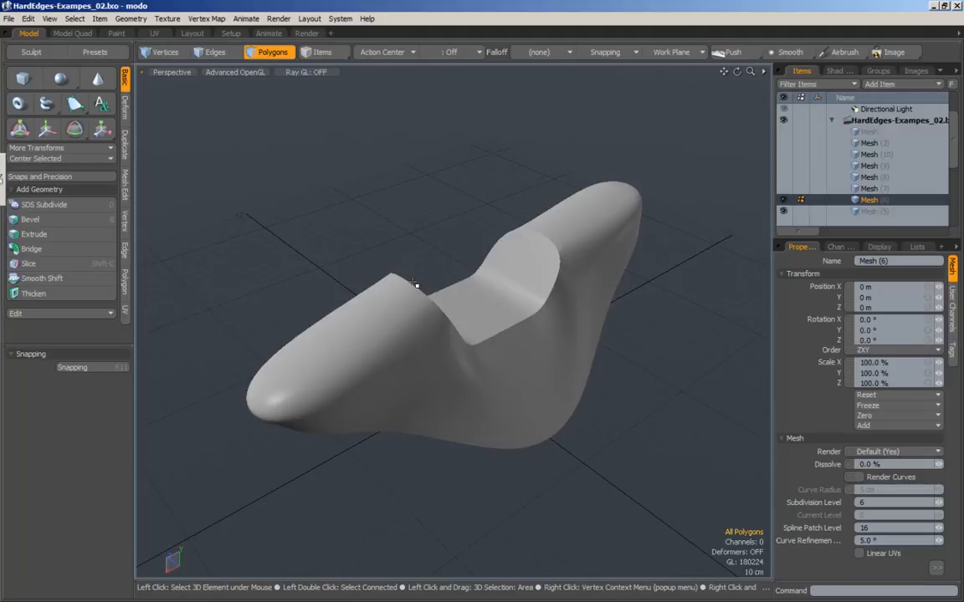
{"action": "mouse_move", "coordinate": [416, 285]}
{"action": "left_mouse_down", "text": "alt"}
{"action": "mouse_move", "coordinate": [321, 334]}
{"action": "mouse_move", "coordinate": [469, 323]}
{"action": "mouse_move", "coordinate": [603, 342]}
{"action": "mouse_move", "coordinate": [415, 362]}
{"action": "mouse_move", "coordinate": [366, 415]}
{"action": "mouse_move", "coordinate": [424, 217]}
{"action": "mouse_move", "coordinate": [441, 274]}
{"action": "mouse_move", "coordinate": [539, 282]}
{"action": "left_mouse_up", "text": "alt"}
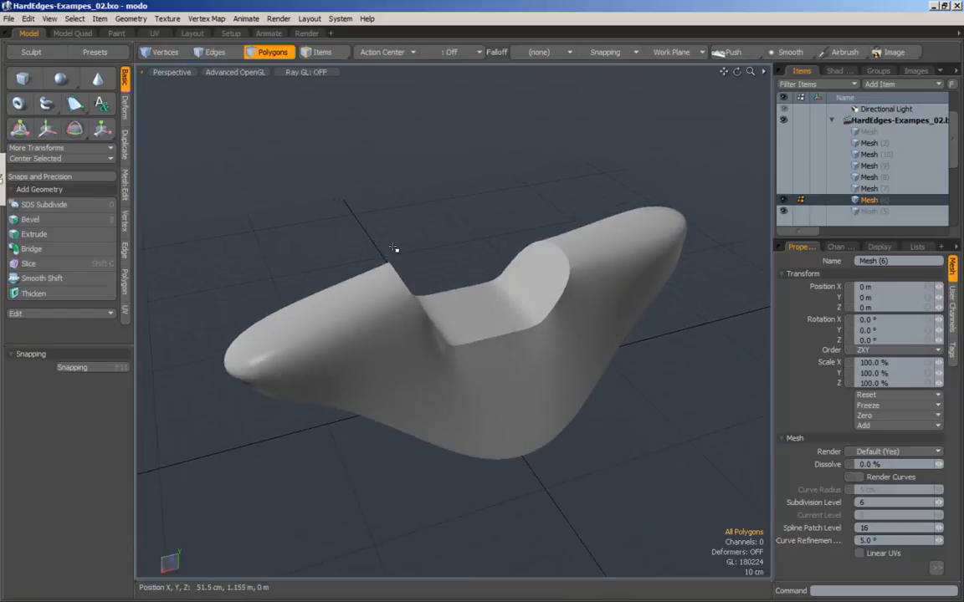
{"action": "mouse_move", "coordinate": [421, 252]}
{"action": "left_mouse_down", "text": "alt"}
{"action": "mouse_move", "coordinate": [309, 322]}
{"action": "mouse_move", "coordinate": [323, 263]}
{"action": "mouse_move", "coordinate": [389, 335]}
{"action": "mouse_move", "coordinate": [473, 338]}
{"action": "mouse_move", "coordinate": [453, 339]}
{"action": "left_mouse_up", "text": "alt"}
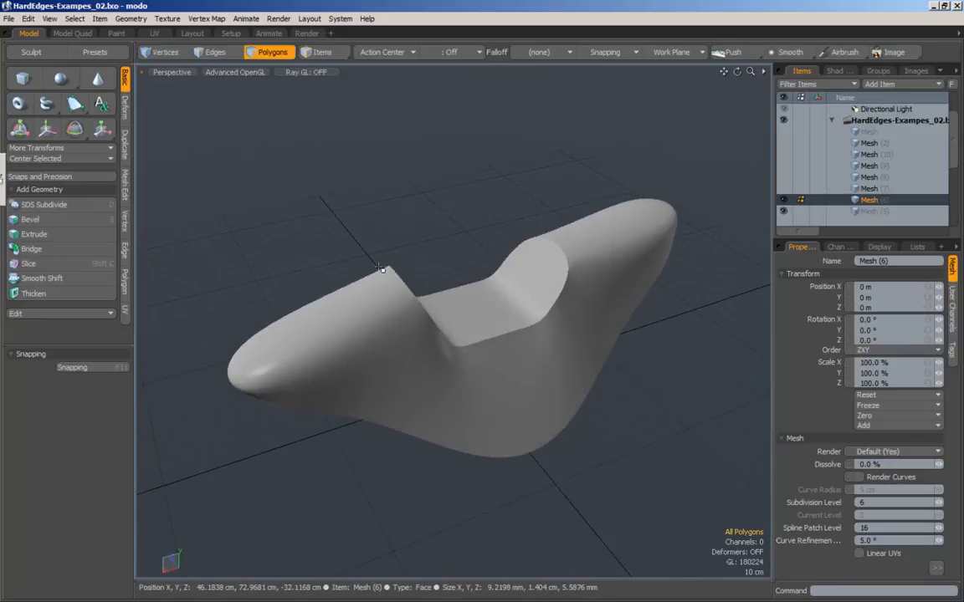
{"action": "left_click", "coordinate": [207, 18]}
{"action": "left_click", "coordinate": [445, 207]}
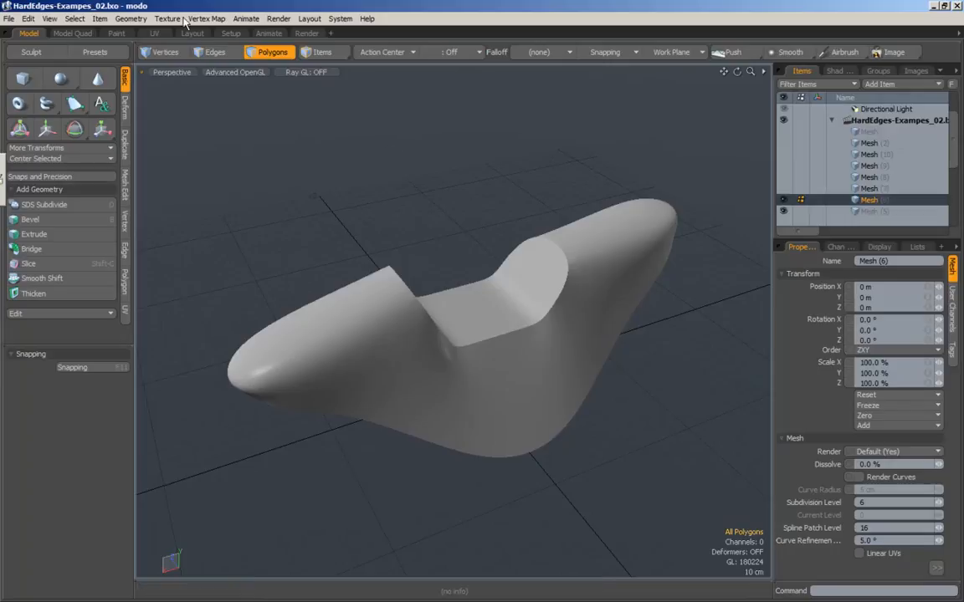
{"action": "left_click", "coordinate": [131, 18]}
{"action": "left_click", "coordinate": [492, 219]}
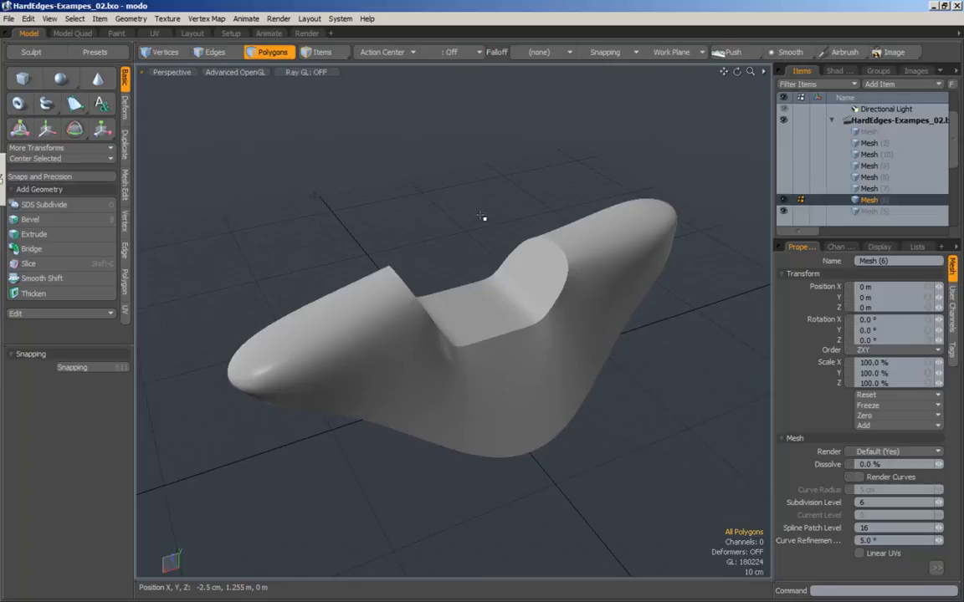
Toggle the wireframe overlay on and off to examine the frozen mesh's polygon flow and shading up close around the saddle.
{"action": "left_click_drag", "start_coordinate": [552, 289], "coordinate": [518, 272], "text": "alt"}
{"action": "key", "text": "alt+6"}
{"action": "mouse_move", "coordinate": [545, 366]}
{"action": "left_mouse_down", "text": "alt"}
{"action": "mouse_move", "coordinate": [478, 387]}
{"action": "mouse_move", "coordinate": [525, 376]}
{"action": "mouse_move", "coordinate": [473, 368]}
{"action": "left_mouse_up", "text": "alt"}
{"action": "key", "text": "alt+6"}
{"action": "key", "text": "alt+6"}
{"action": "right_click_drag", "start_coordinate": [397, 363], "coordinate": [443, 355], "text": "alt"}
{"action": "left_click_drag", "start_coordinate": [423, 353], "coordinate": [436, 362], "text": "alt"}
{"action": "left_click_drag", "start_coordinate": [569, 399], "coordinate": [573, 360], "text": "alt"}
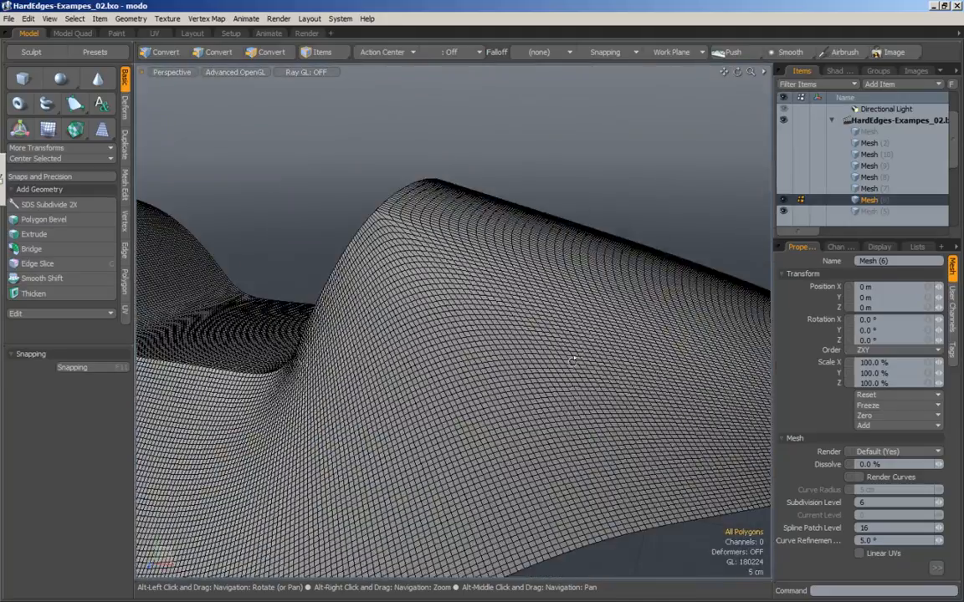
{"action": "right_click_drag", "start_coordinate": [572, 360], "coordinate": [387, 364], "text": "alt"}
{"action": "key", "text": "alt+6"}
{"action": "mouse_move", "coordinate": [387, 363]}
{"action": "left_mouse_down", "text": "alt"}
{"action": "mouse_move", "coordinate": [415, 358]}
{"action": "mouse_move", "coordinate": [424, 338]}
{"action": "mouse_move", "coordinate": [479, 355]}
{"action": "left_mouse_up", "text": "alt"}
{"action": "key", "text": "alt+6"}
{"action": "key", "text": "alt+6"}
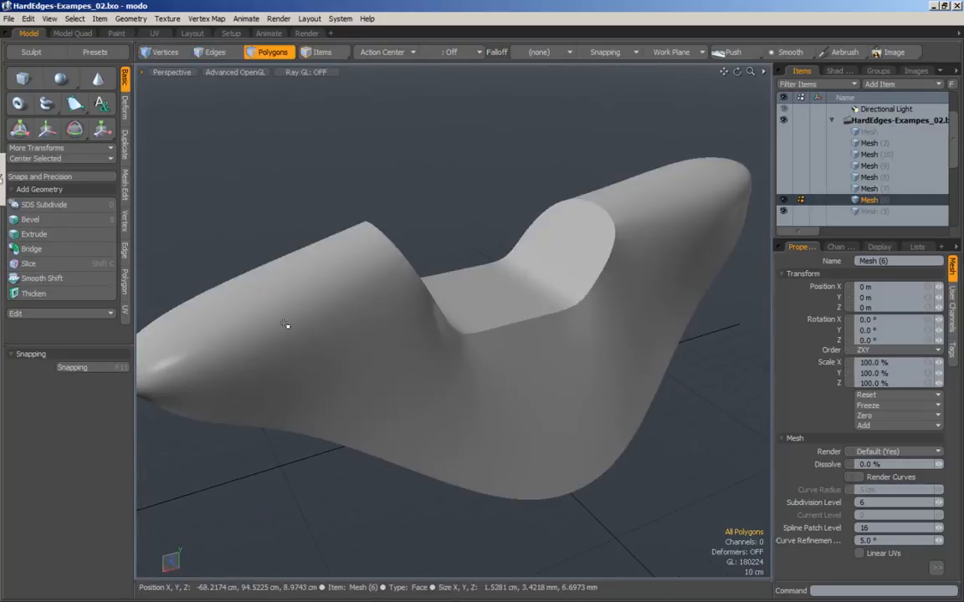
{"action": "left_click_drag", "start_coordinate": [381, 278], "coordinate": [510, 348], "text": "alt"}
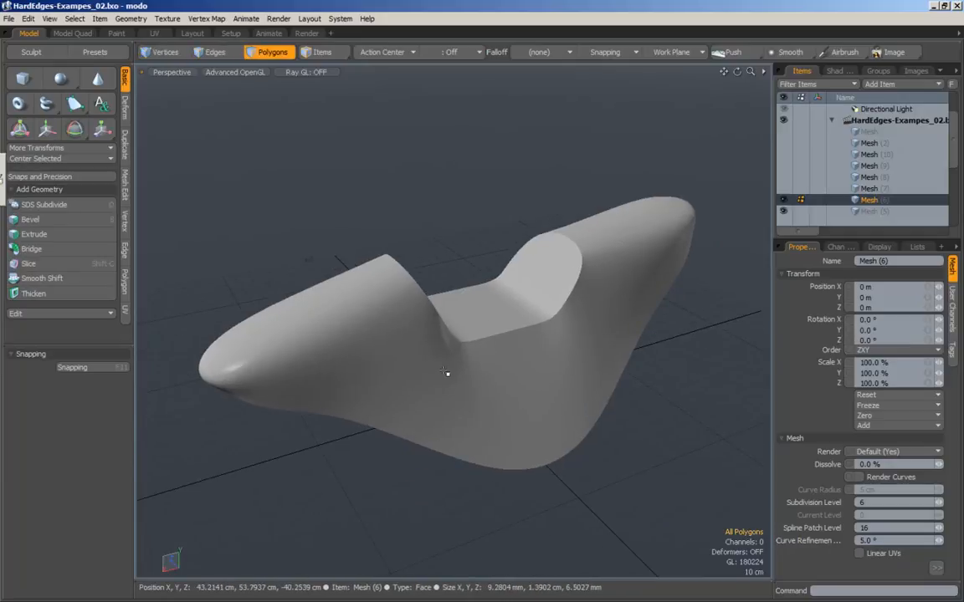
{"action": "left_click_drag", "start_coordinate": [445, 372], "coordinate": [279, 377], "text": "alt"}
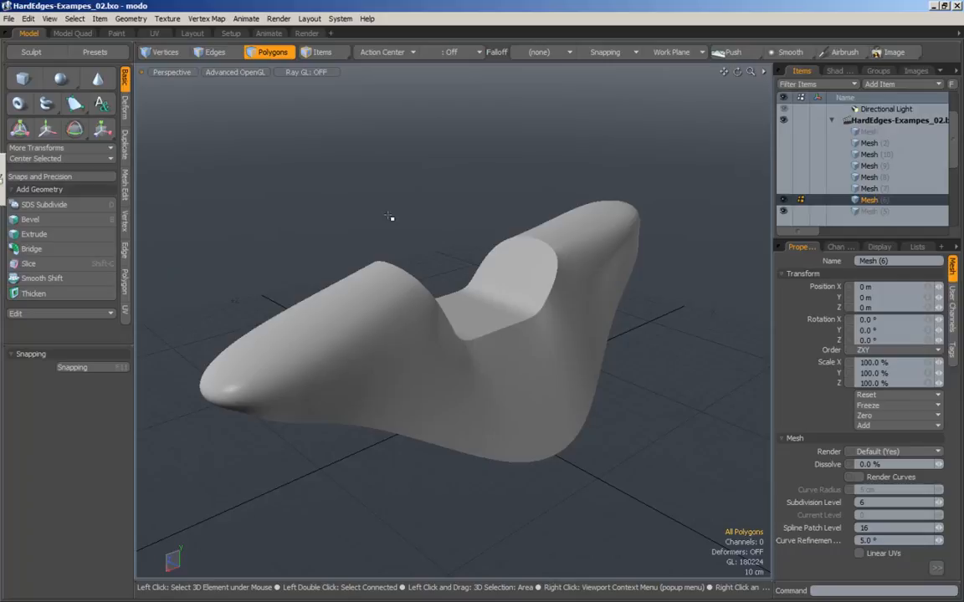
{"action": "left_click_drag", "start_coordinate": [389, 217], "coordinate": [380, 292], "text": "alt"}
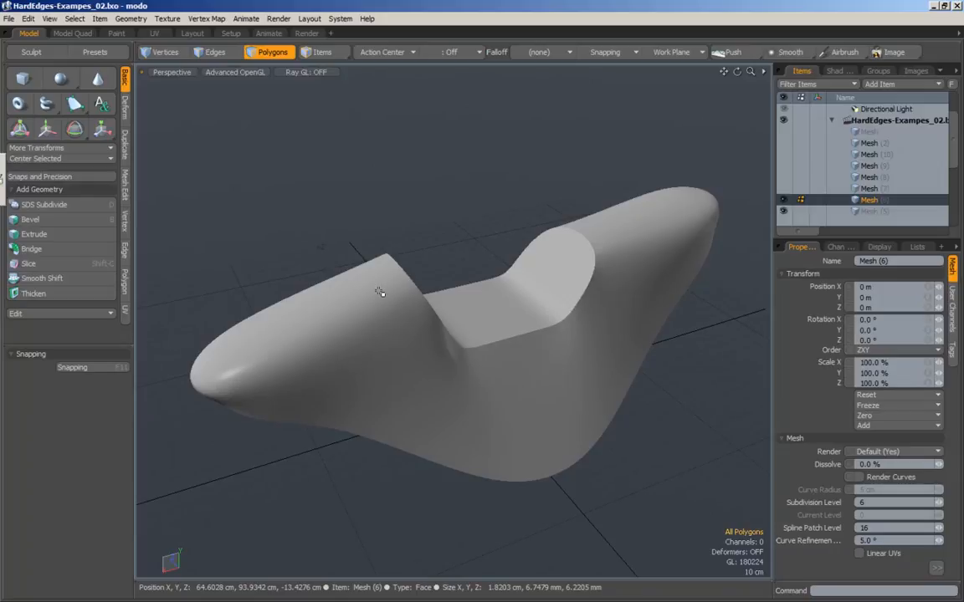
{"action": "left_click_drag", "start_coordinate": [379, 291], "coordinate": [393, 302], "text": "alt"}
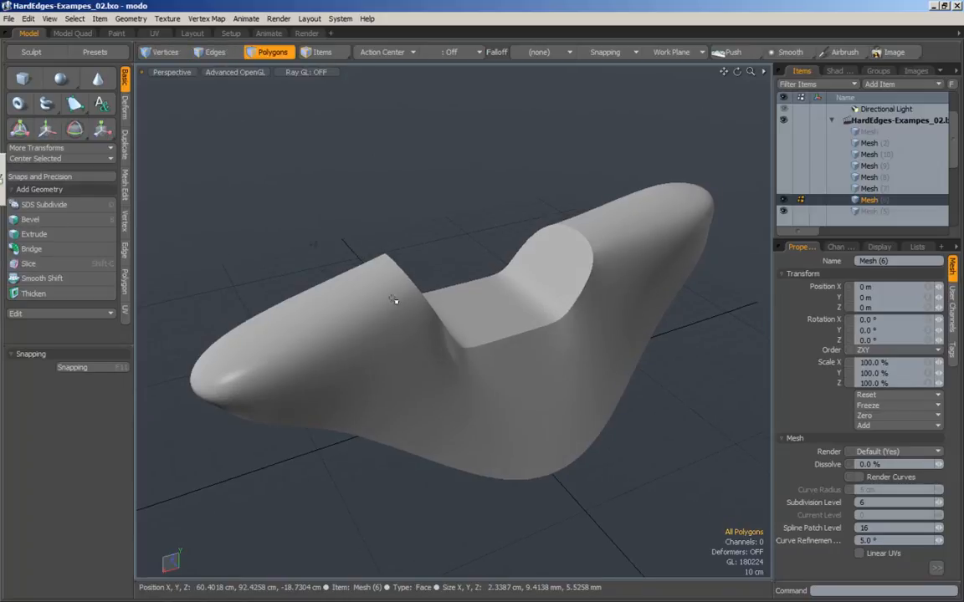